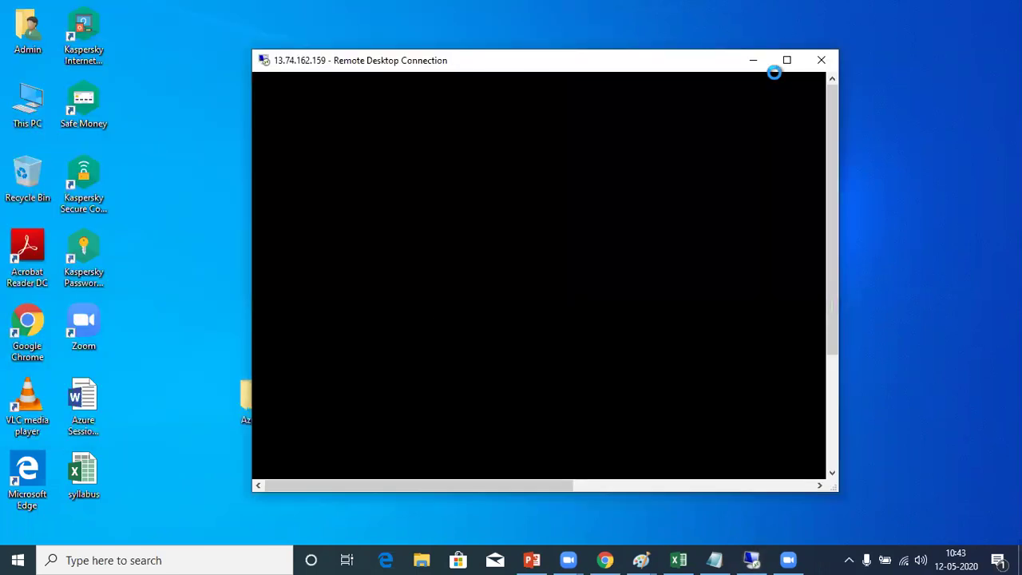
Enlarge the remote desktop session to full screen and decline making the server discoverable on the network.
click(789, 64)
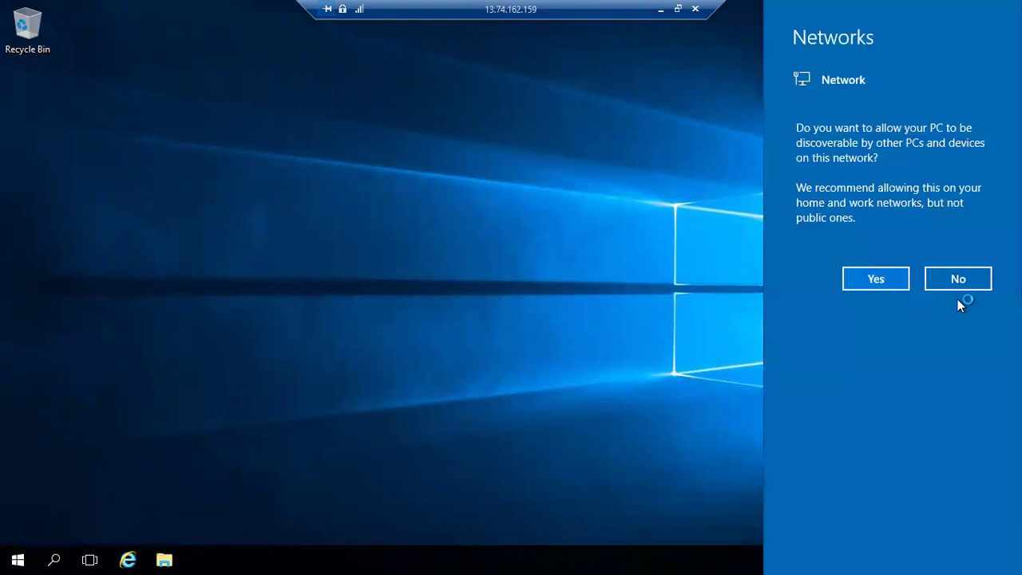
click(957, 286)
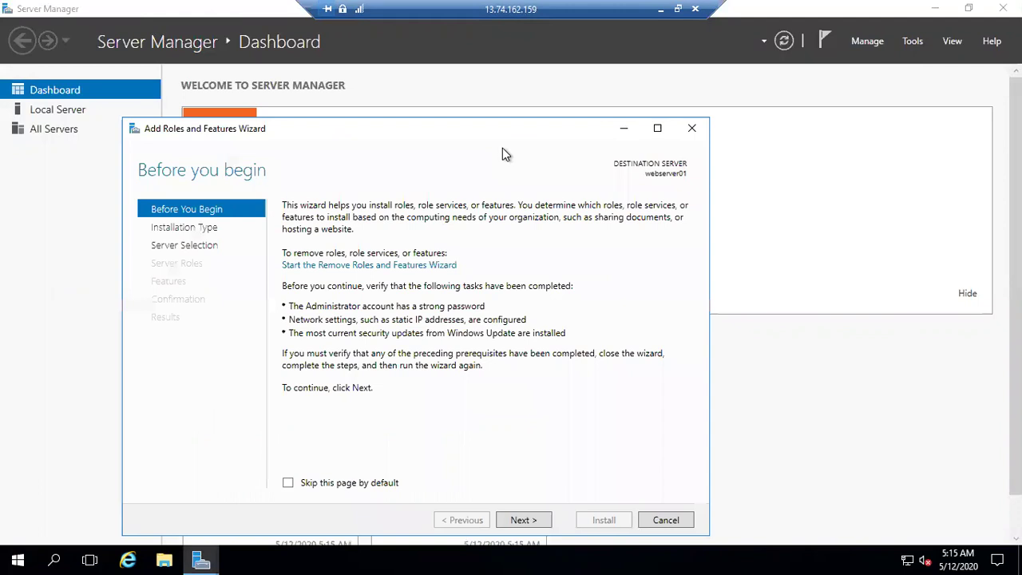
Choose a role-based installation on webserver01 and select the Web Server (IIS) role with its required features.
click(531, 519)
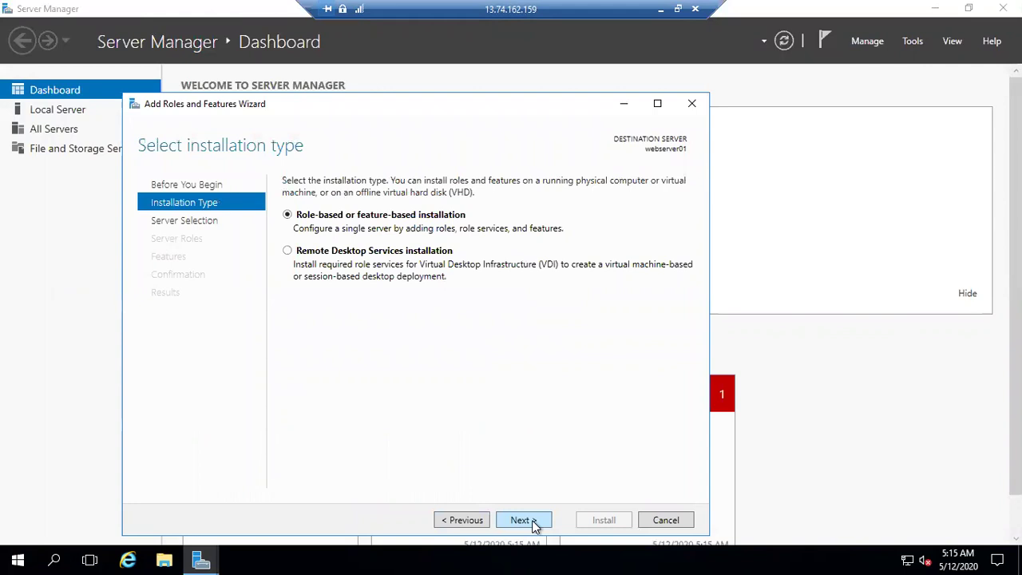
click(533, 521)
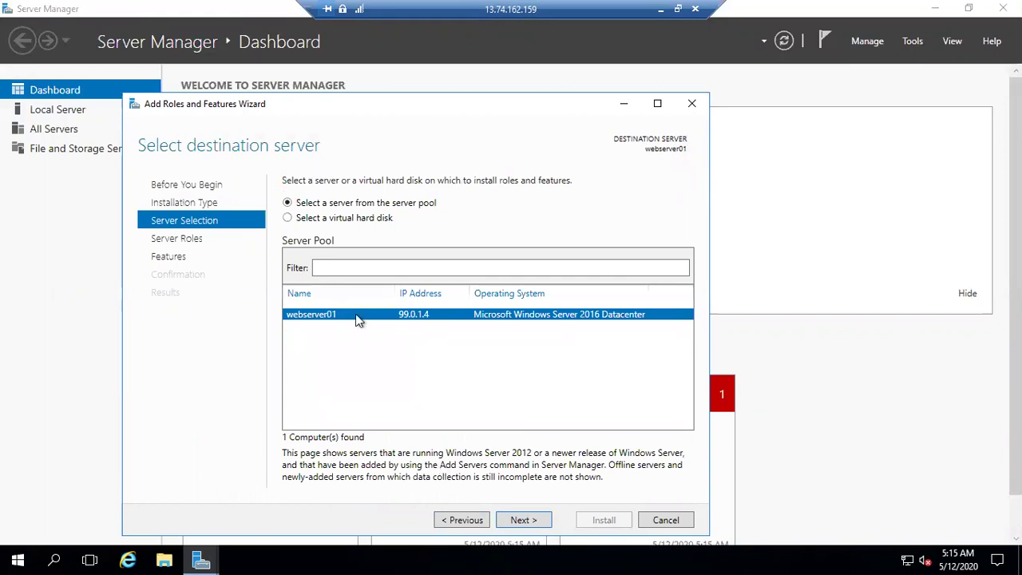
click(519, 520)
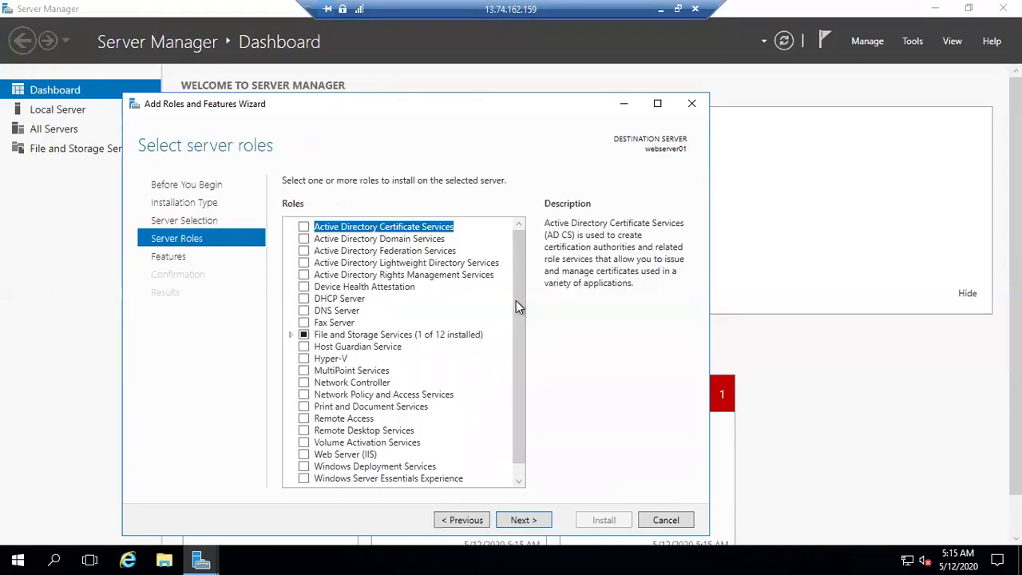
scroll(324, 496, down, 1)
scroll(303, 450, down, 1)
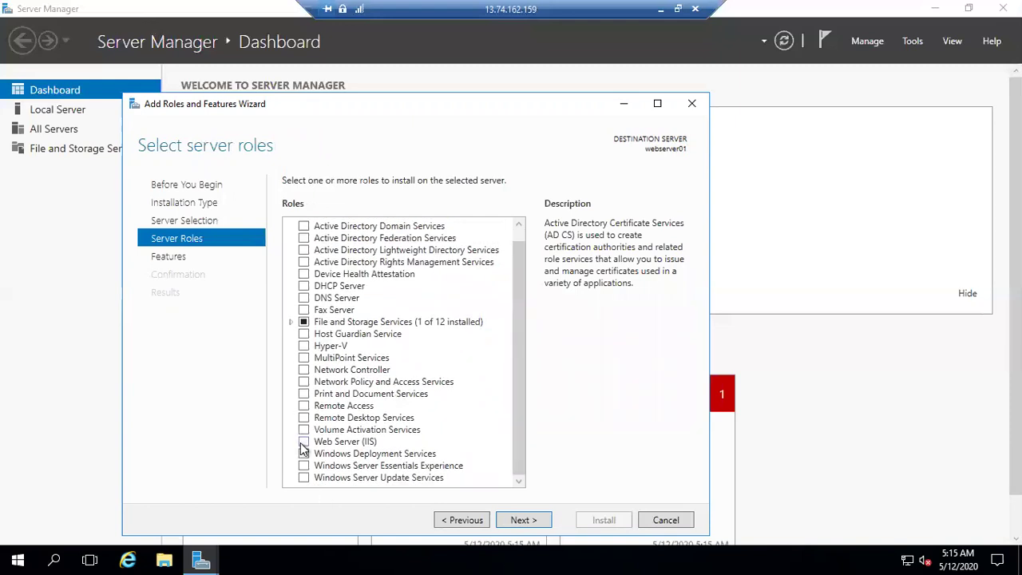
click(303, 441)
click(461, 441)
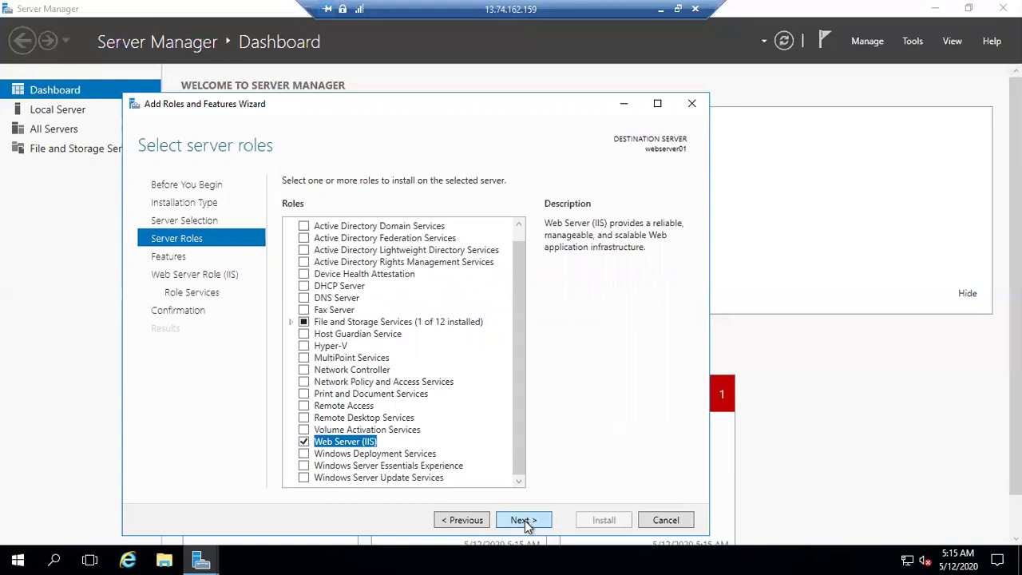
Install the Web Server (IIS) role with the default features and role services, then close the wizard and Server Manager.
click(524, 520)
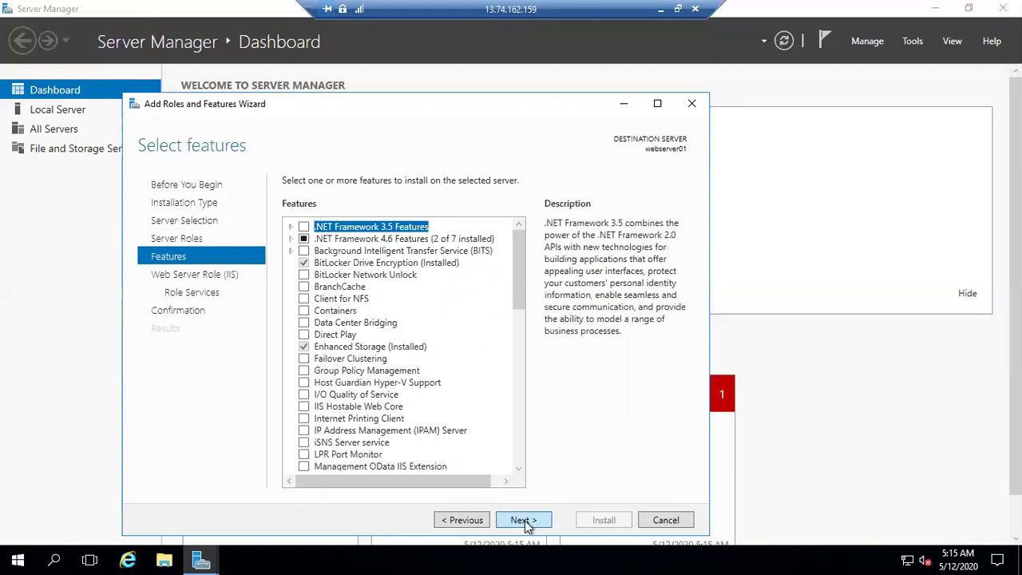
click(524, 520)
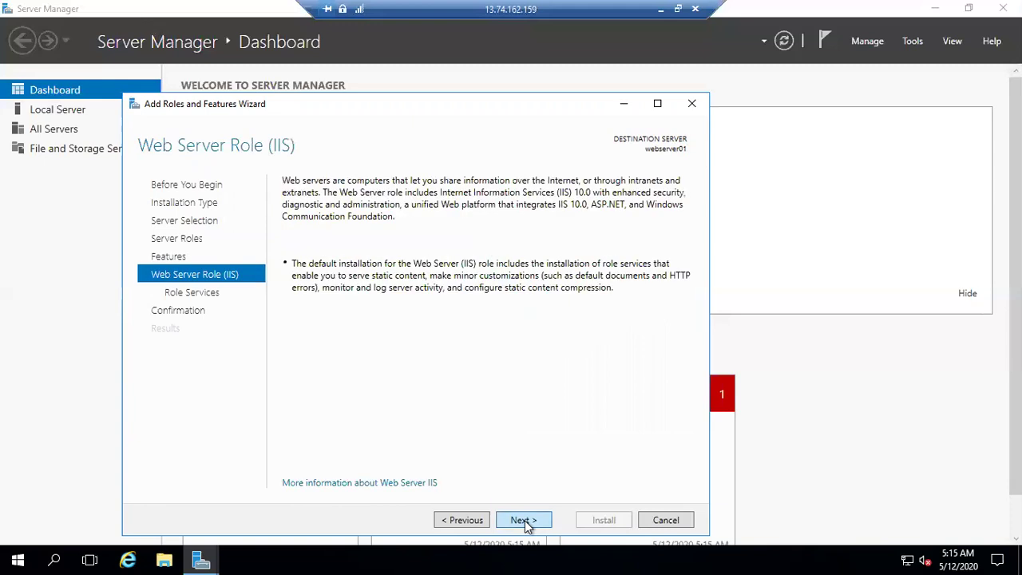
click(524, 520)
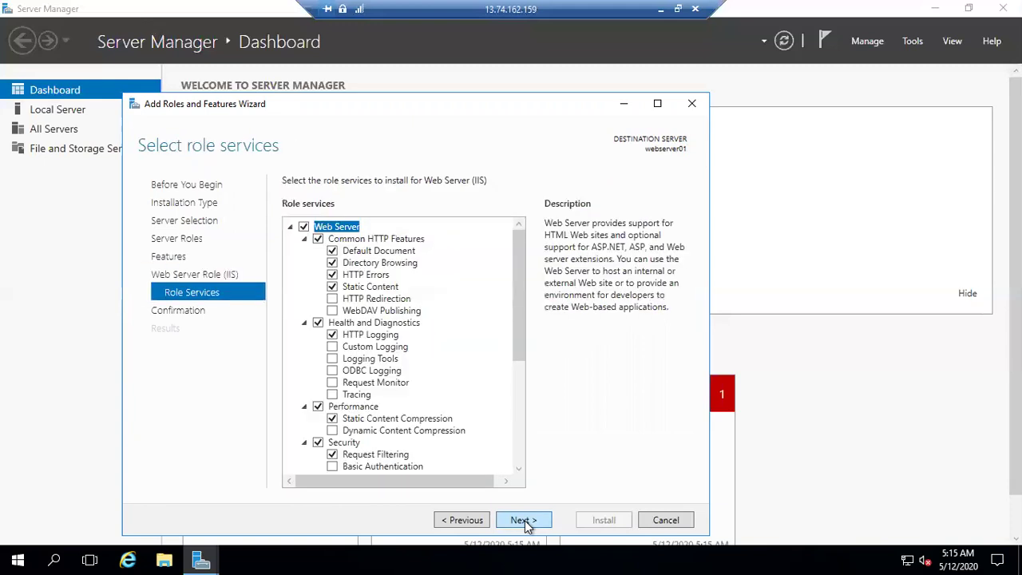
click(524, 520)
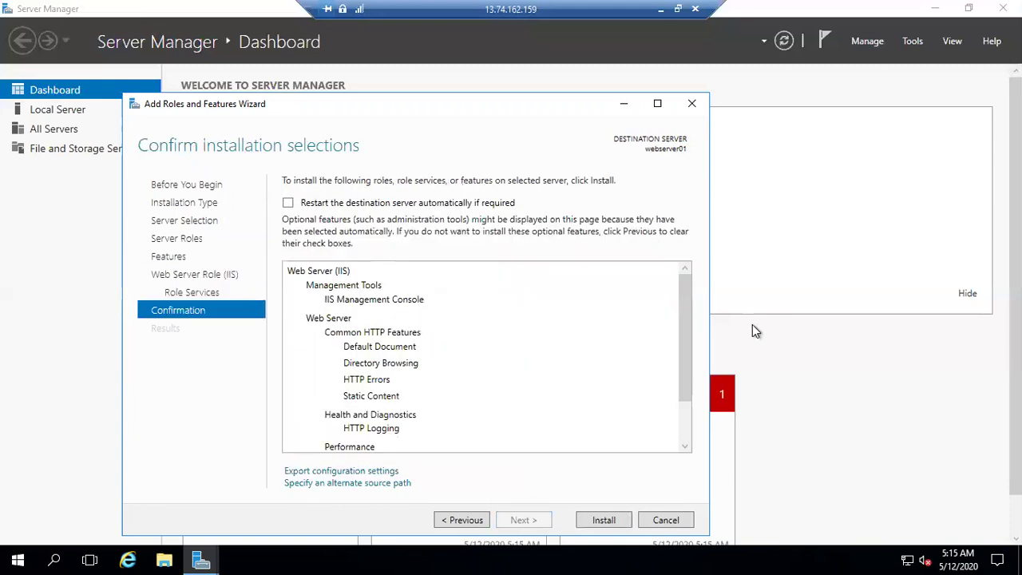
click(682, 431)
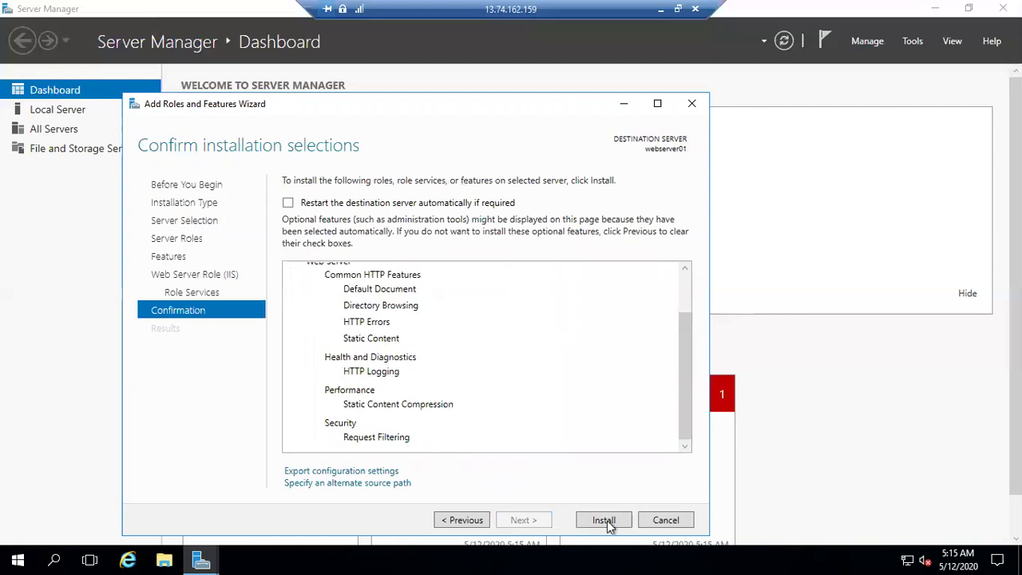
click(604, 520)
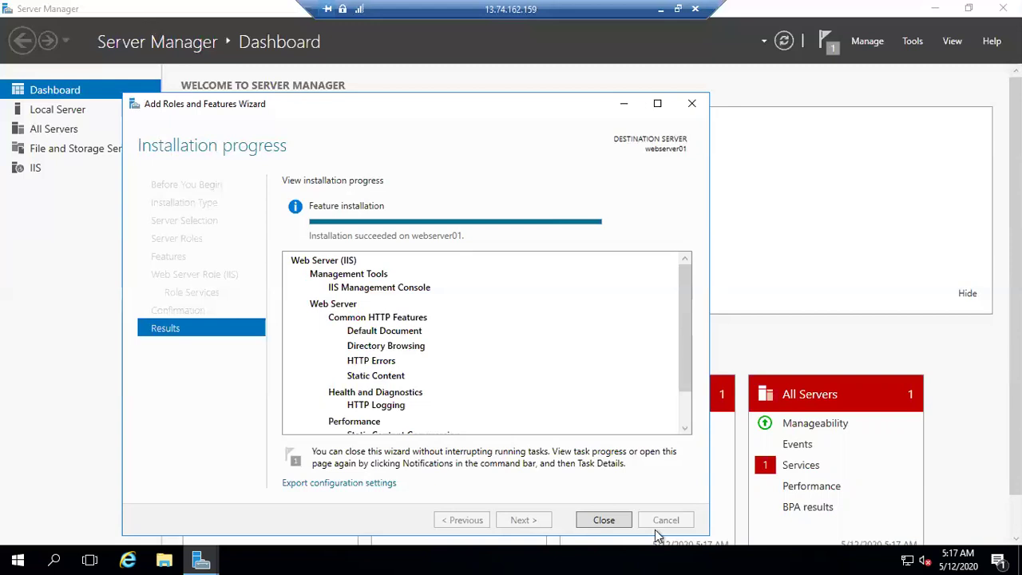
click(604, 519)
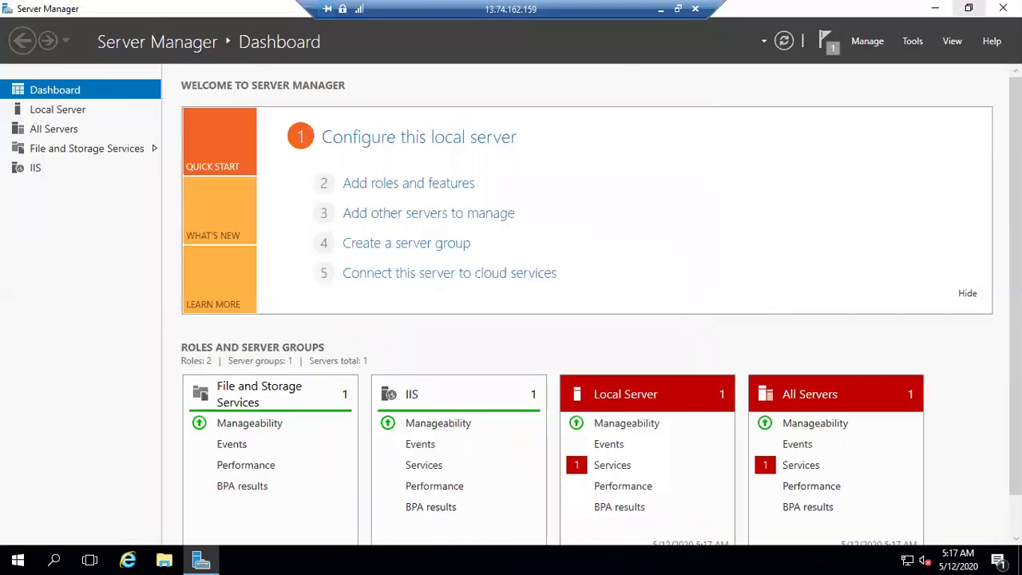
key(alt+F4)
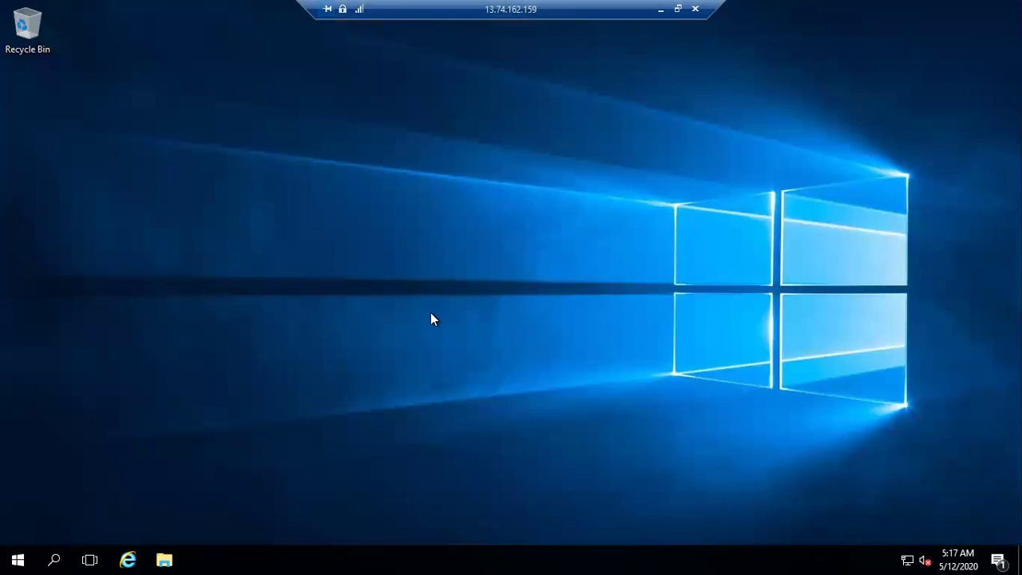
Open Internet Explorer on the server, postpone its initial setup, and load localhost.
click(127, 559)
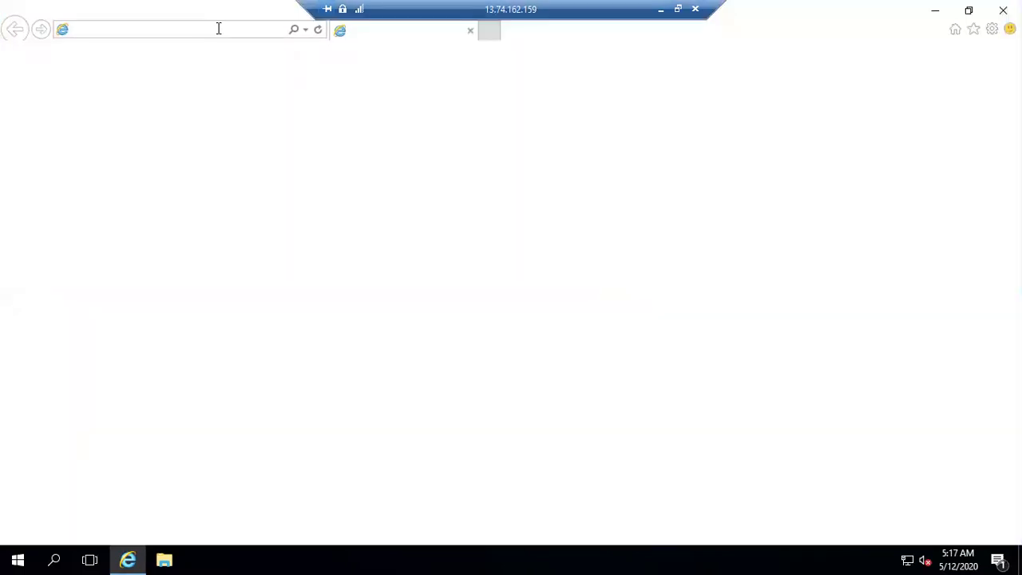
click(218, 28)
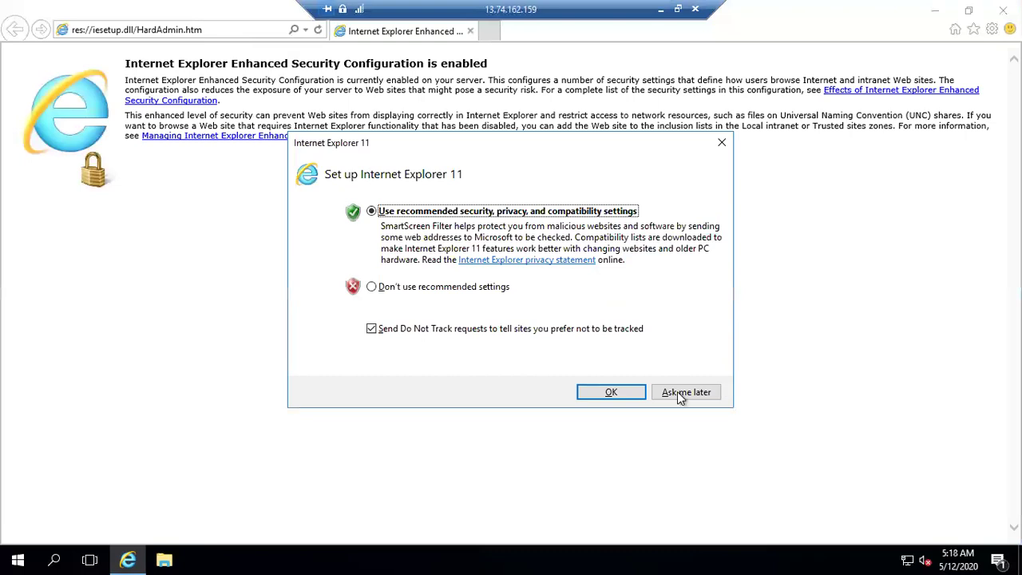
click(221, 29)
text(lo)
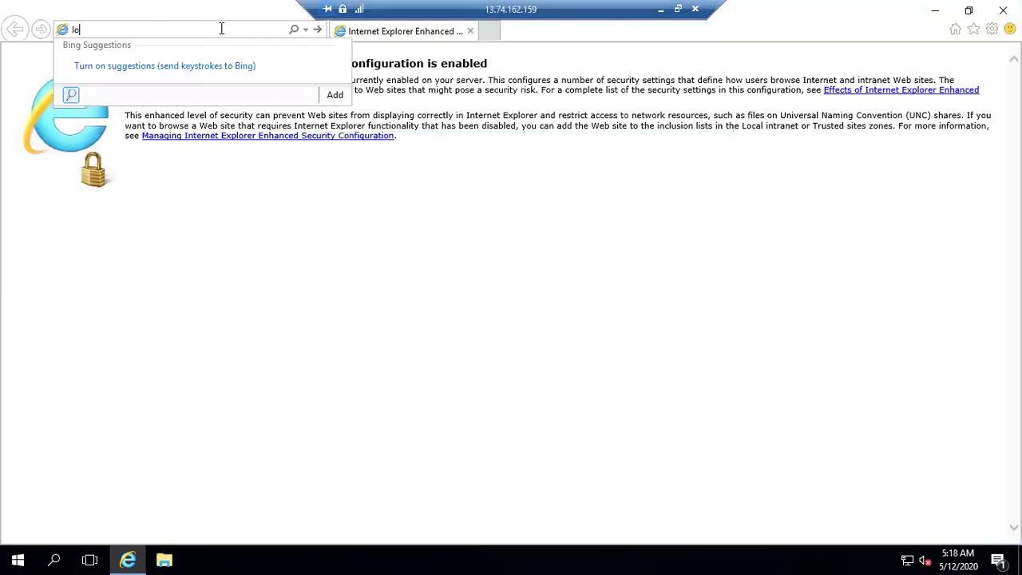
text(calhost)
key(Return)
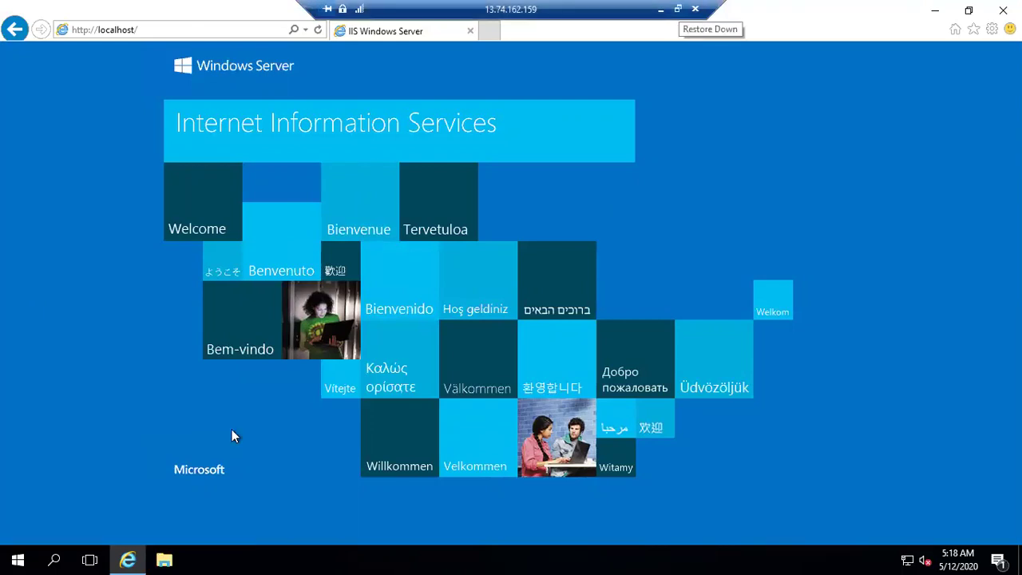
Leave the full-screen remote session and copy webserver01's public IP address from the Azure portal.
key(ctrl+alt+Break)
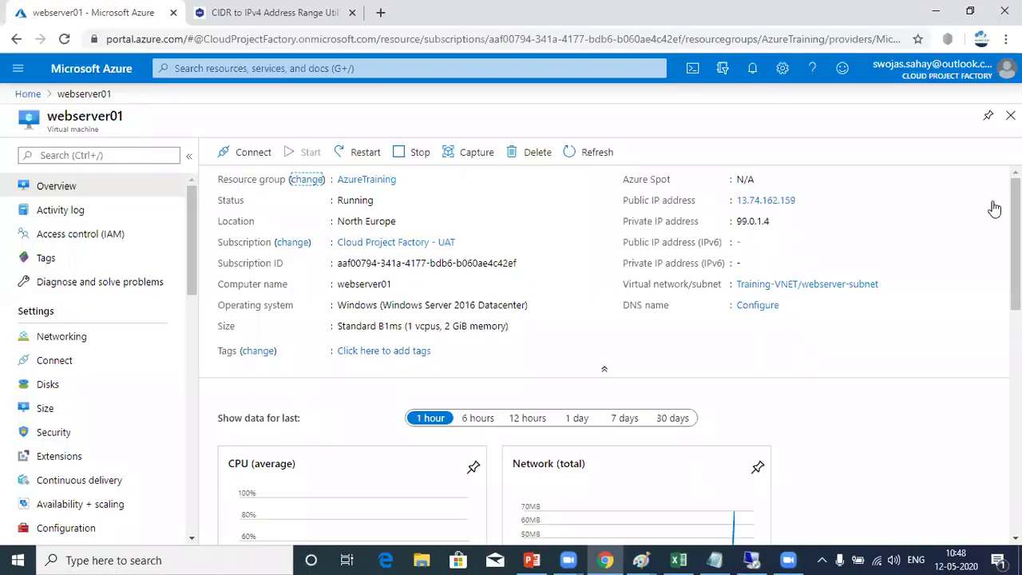
mouse_move(992, 205)
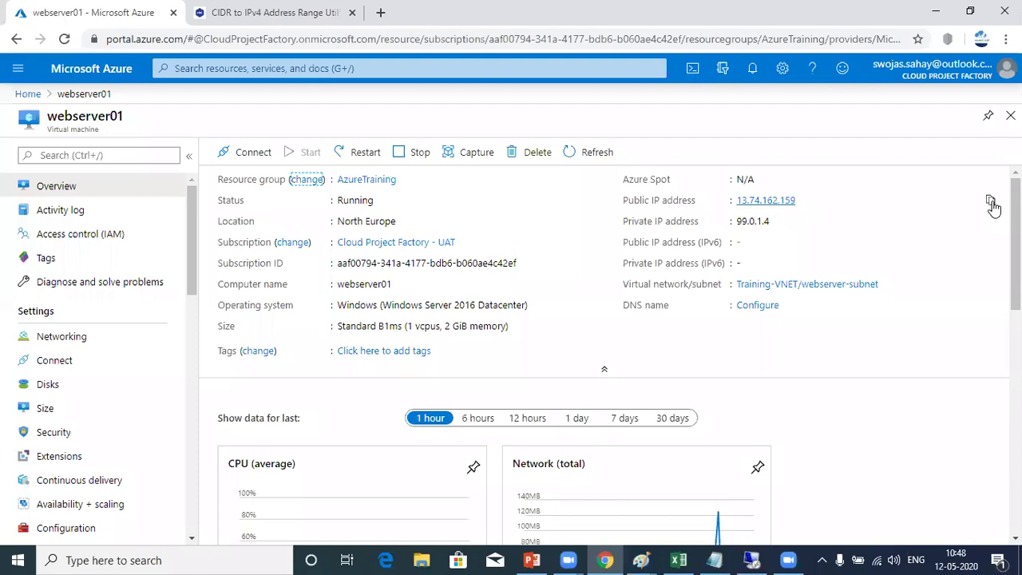
click(990, 199)
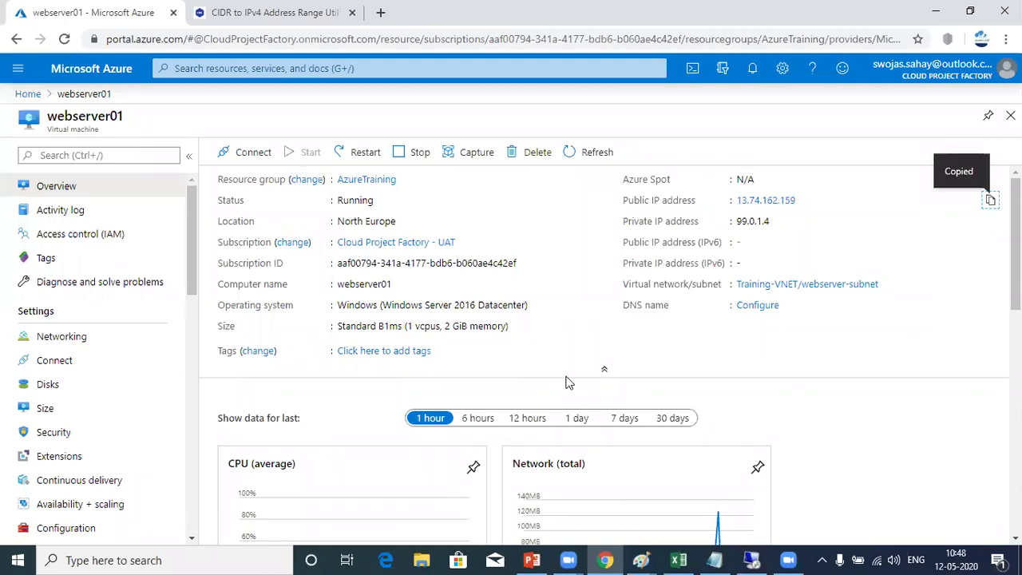
Open a new Chrome window on the local computer and load the copied public IP address 13.74.162.159.
click(17, 559)
text(ch)
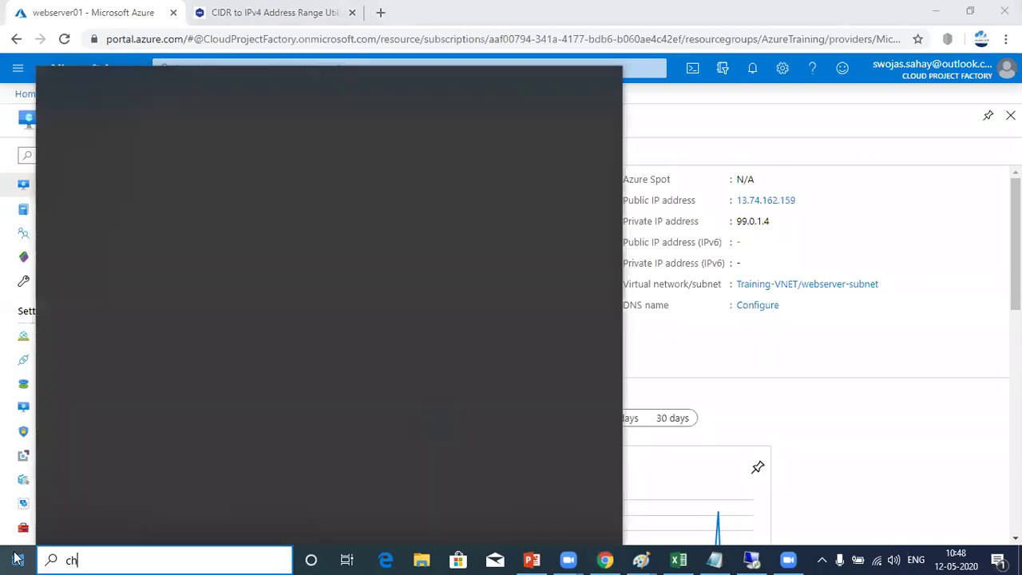
text(ro)
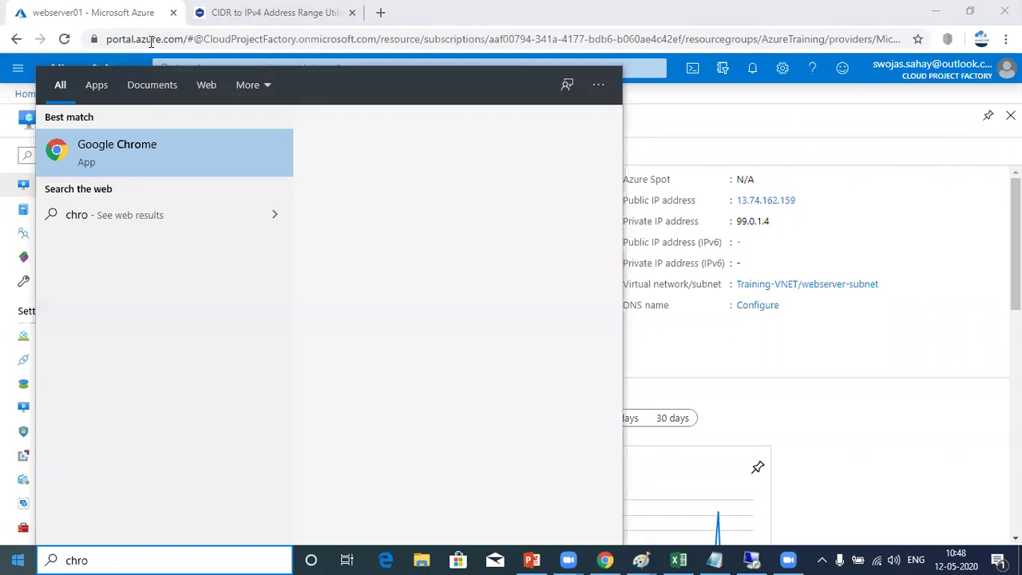
key(Escape)
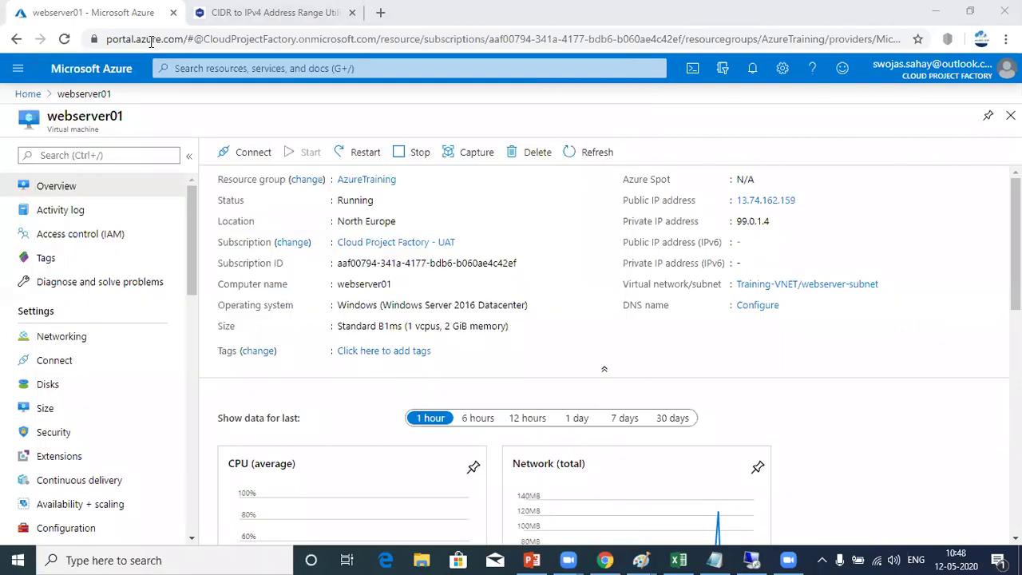
key(ctrl+n)
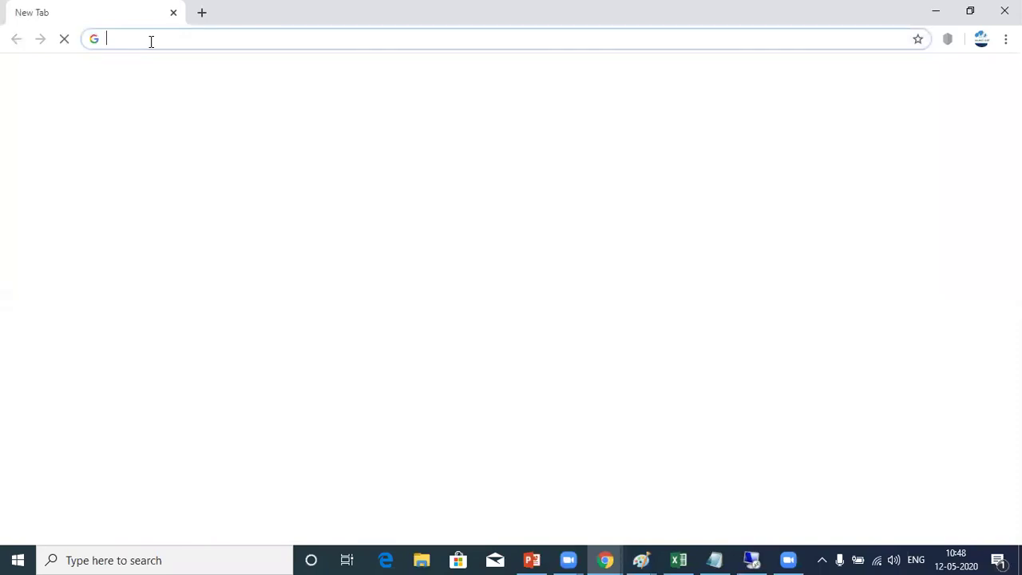
key(ctrl+v)
key(Return)
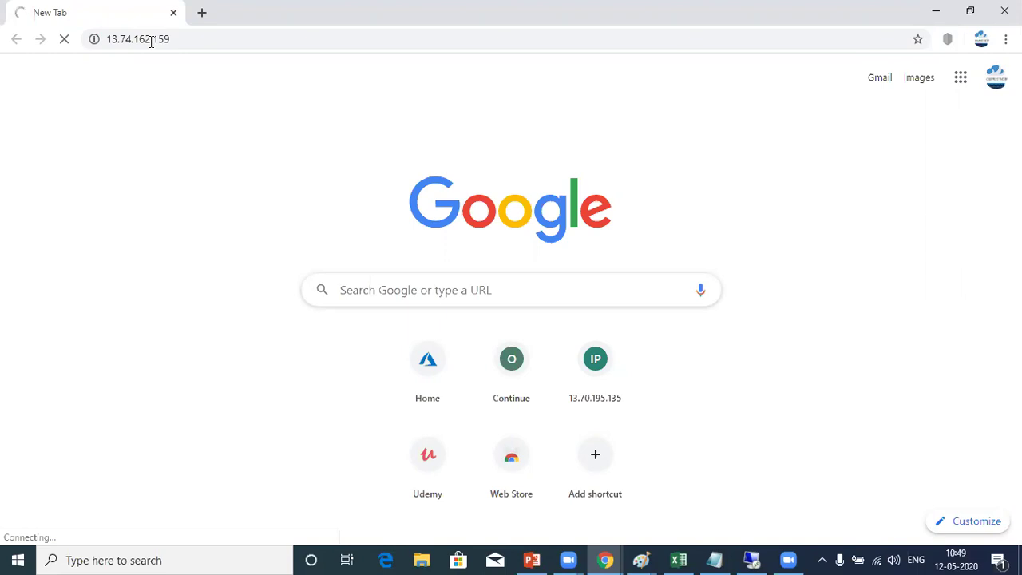
Return to webserver01 in the Azure portal, view its networking settings and open the network security group webserver01-nsg.
click(18, 559)
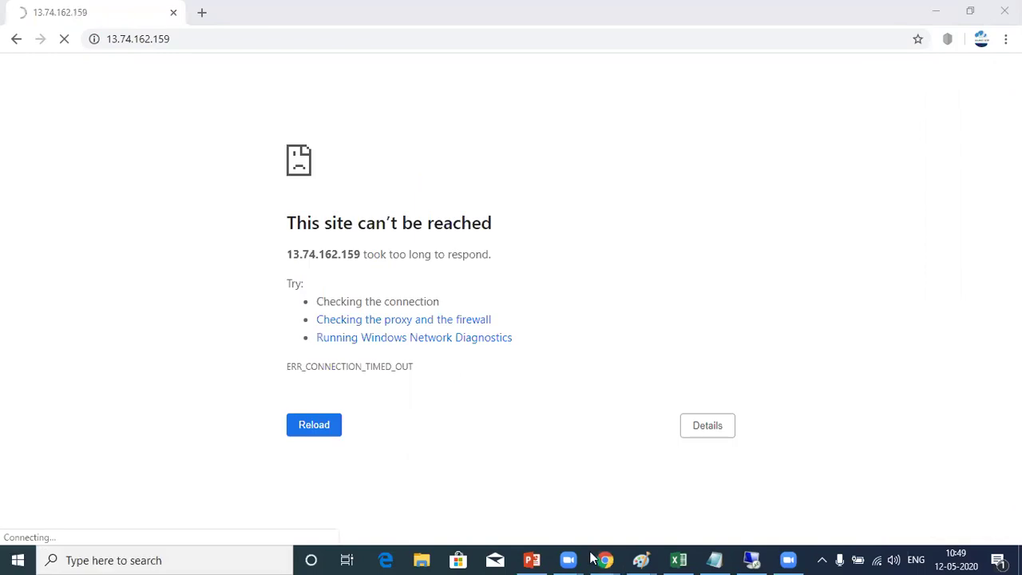
mouse_move(598, 559)
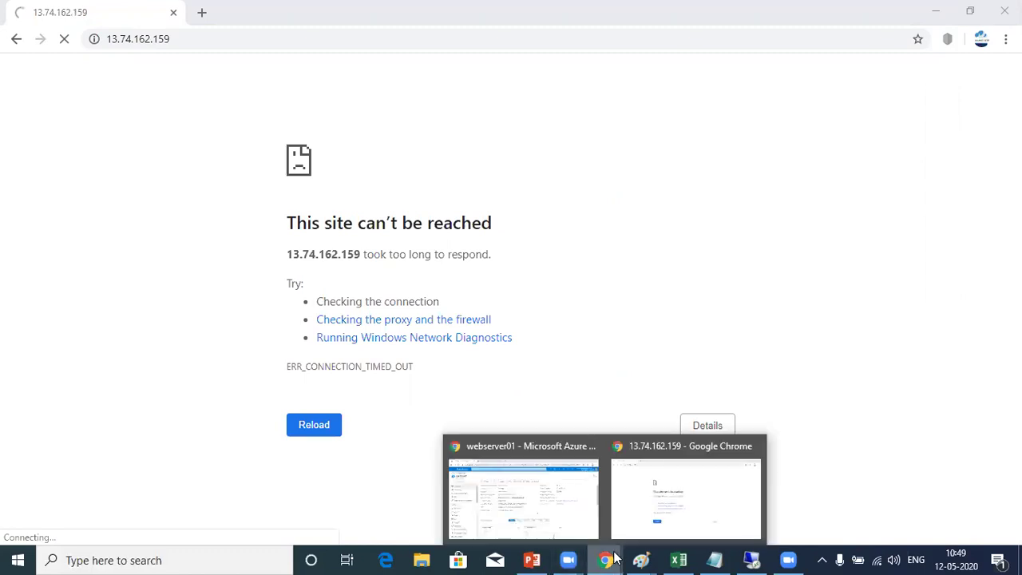
mouse_move(594, 513)
click(522, 495)
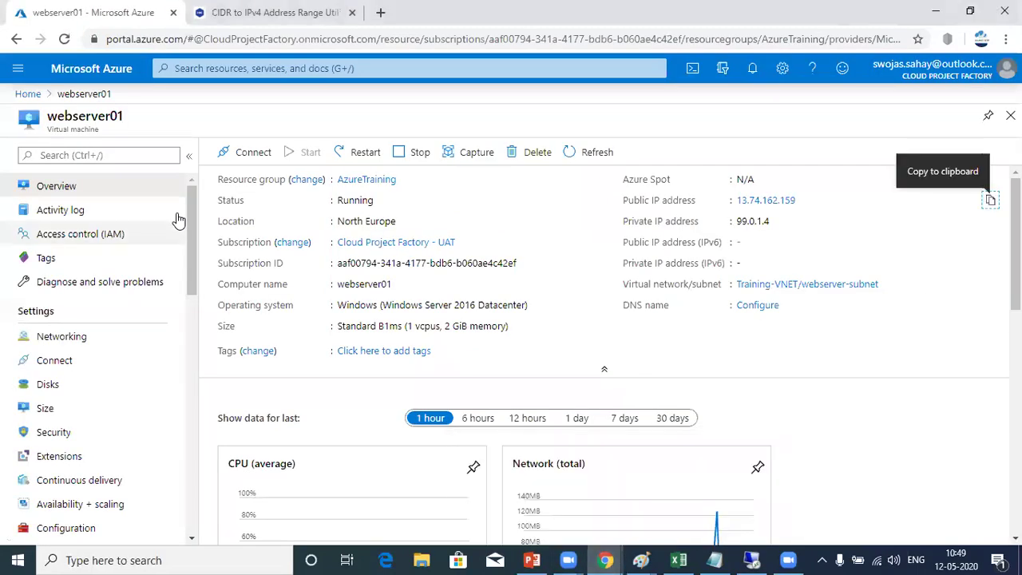
click(48, 338)
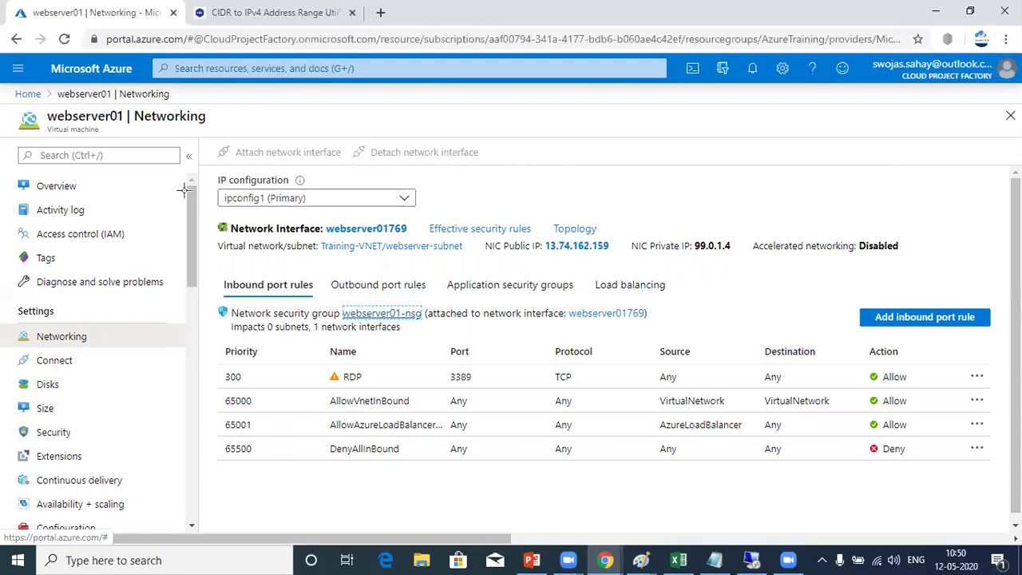
key(Return)
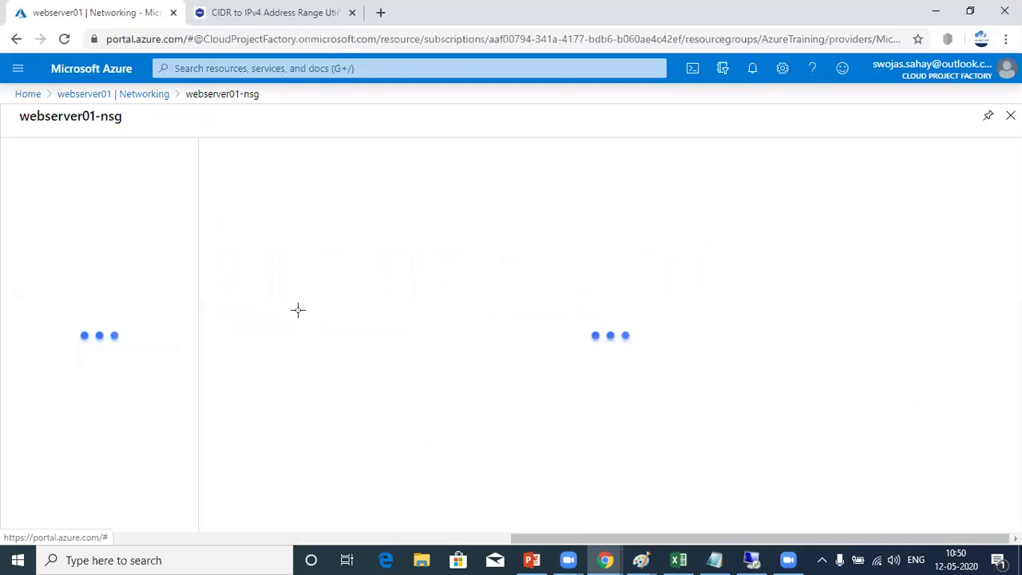
Switch to the Azure network diagram in Paint and draw a rectangle about 37 × 46 px around the webserver01 box.
click(641, 559)
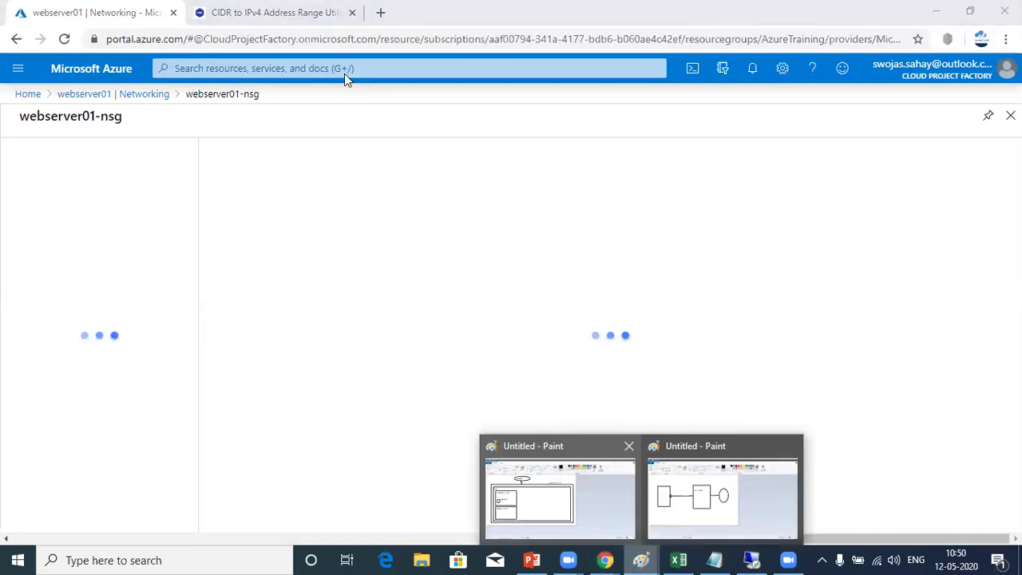
key(alt+Tab)
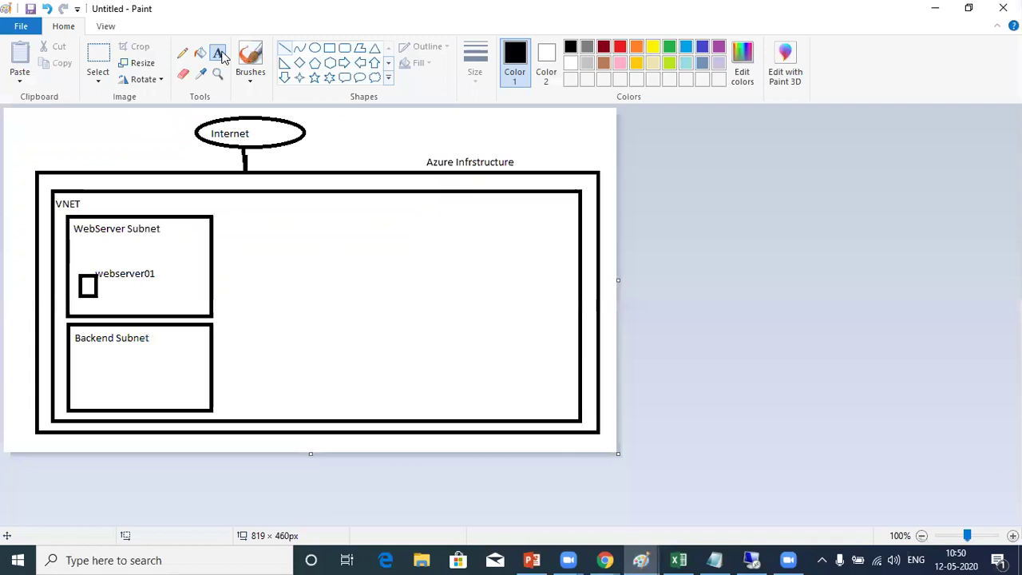
click(220, 54)
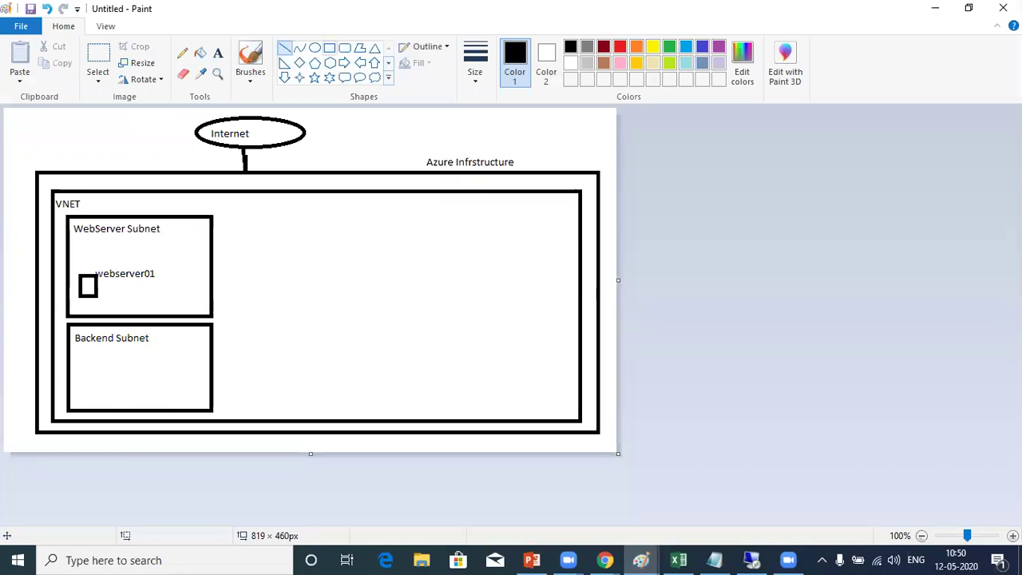
click(328, 48)
drag(73, 268, 103, 304)
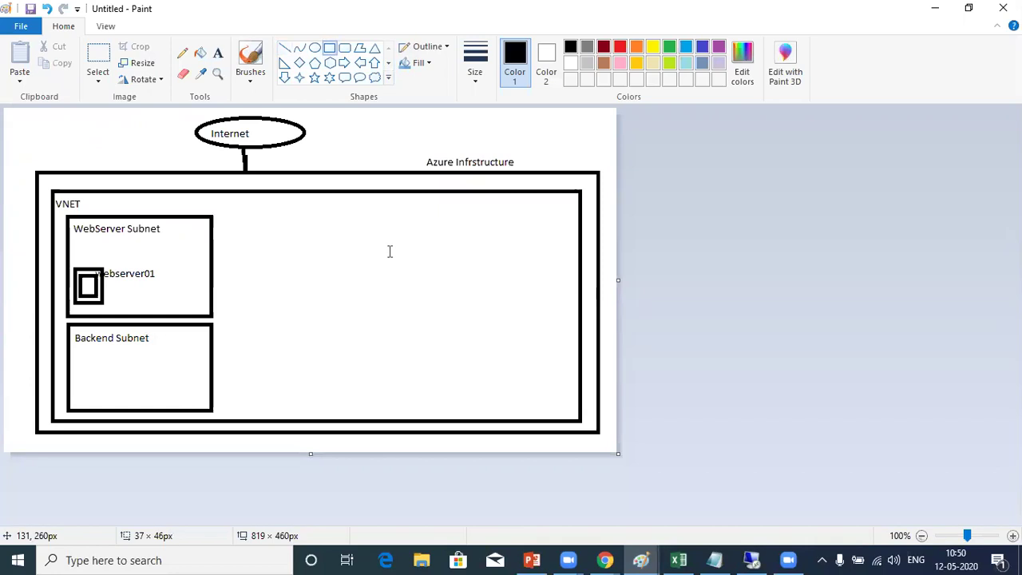
Draw a horizontal line about 273 px long from the new rectangle around webserver01 and label its far end NSG.
click(284, 47)
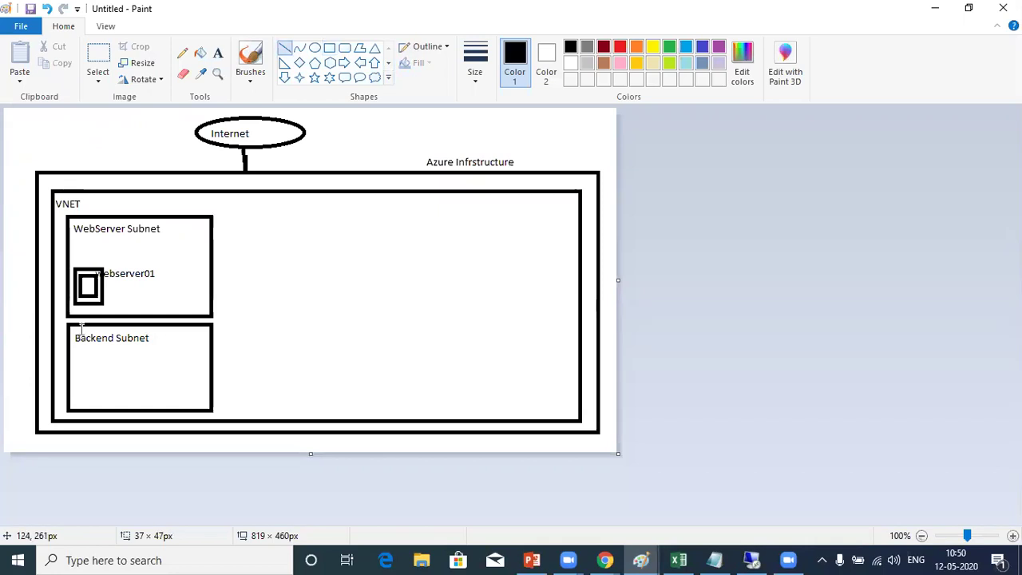
drag(103, 301, 304, 303)
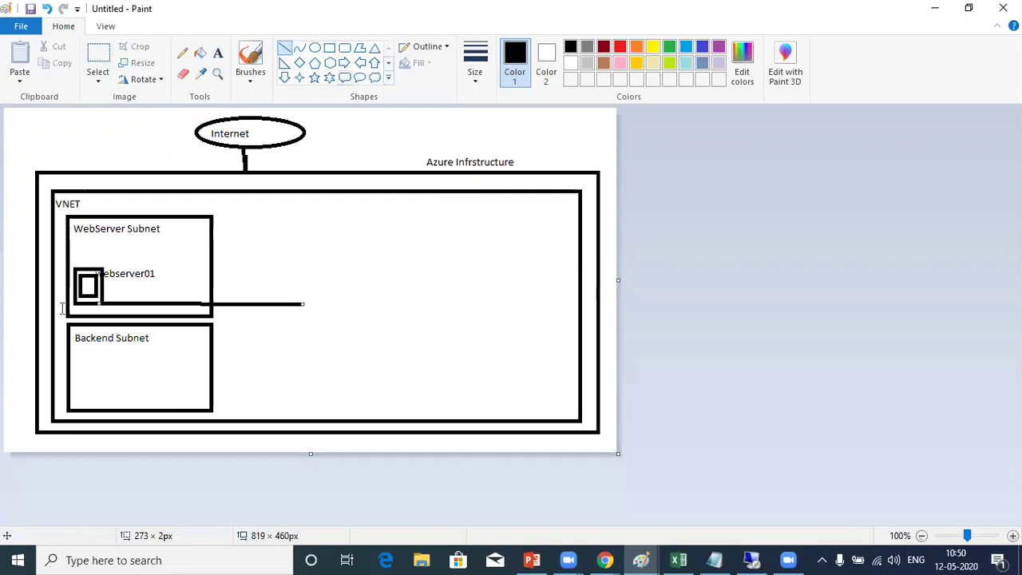
key(alt+h)
key(t)
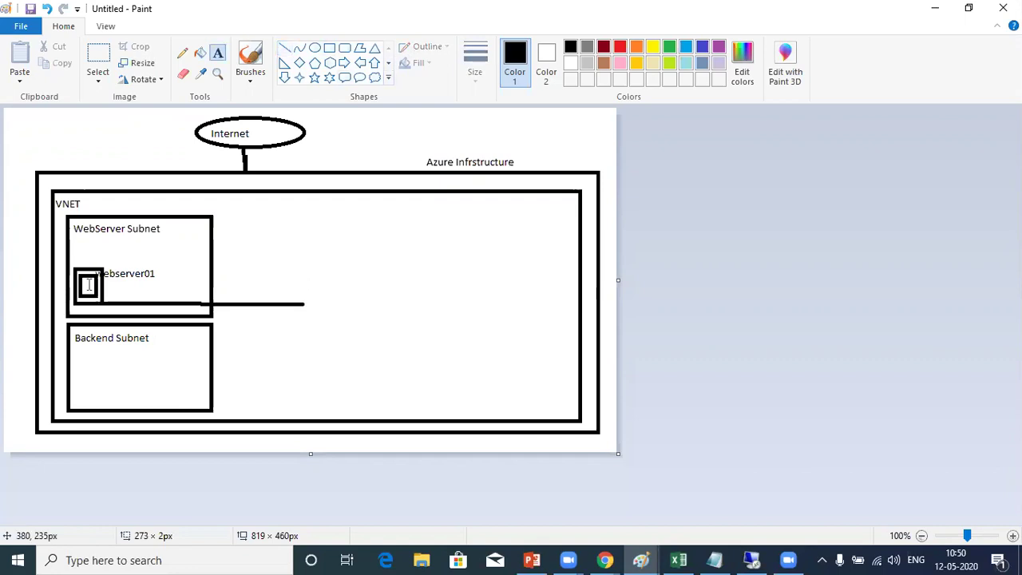
drag(286, 281, 349, 319)
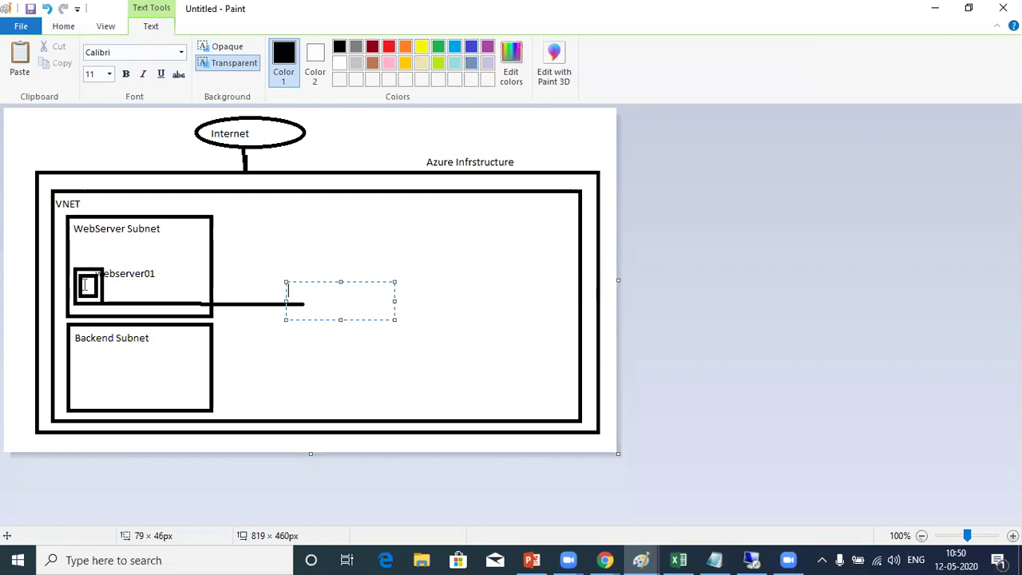
text(NSG)
click(446, 367)
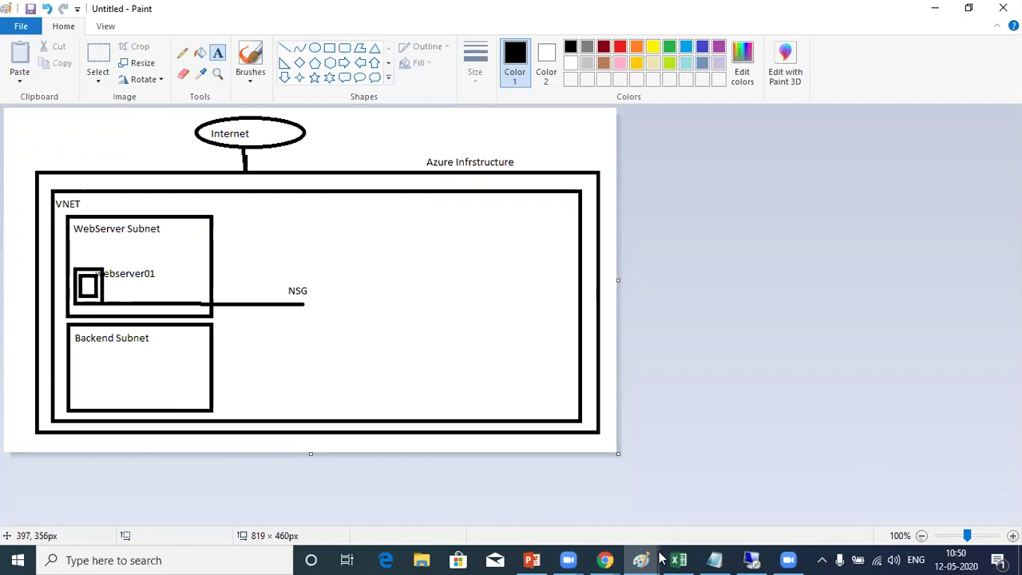
Return to webserver01-nsg in Chrome and review its inbound and outbound rules against the port list in Notepad.
click(604, 559)
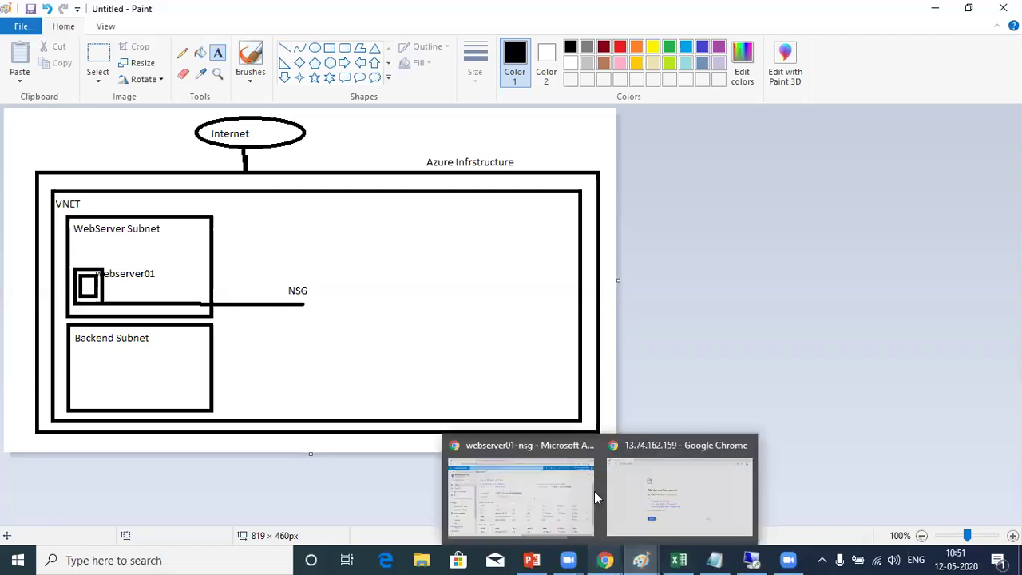
click(455, 446)
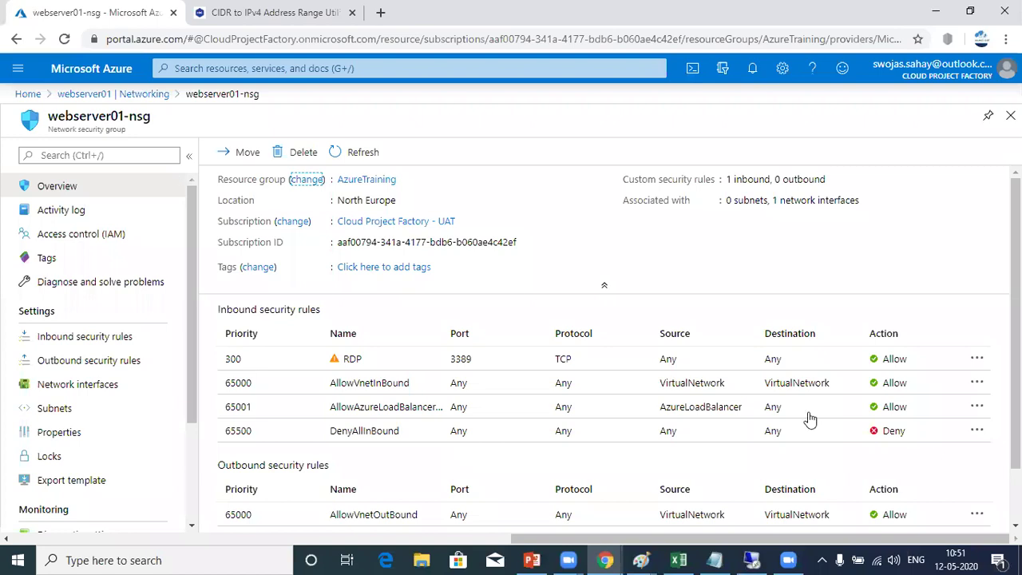
scroll(808, 418, down, 1)
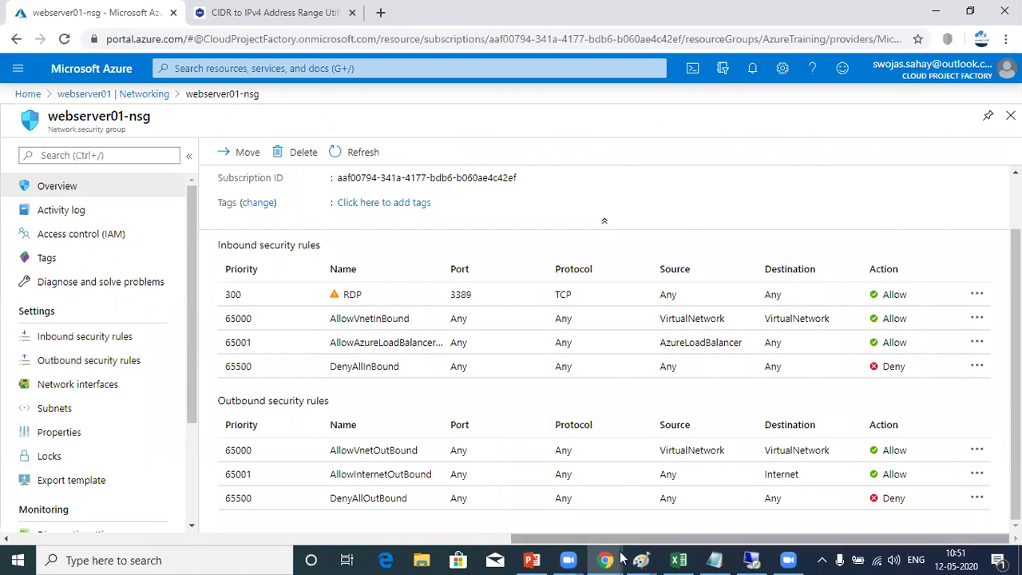
mouse_move(607, 556)
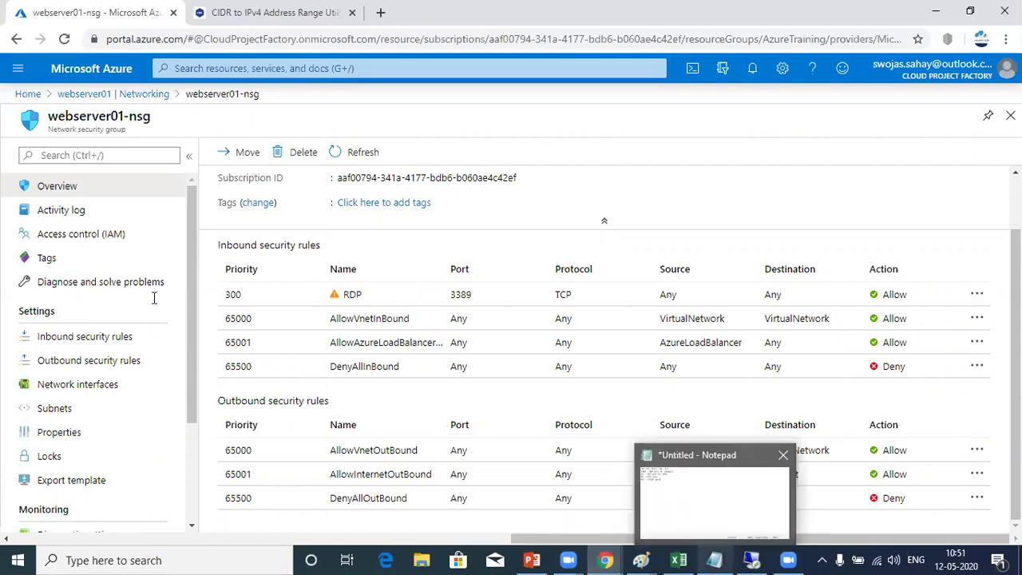
key(alt+Tab)
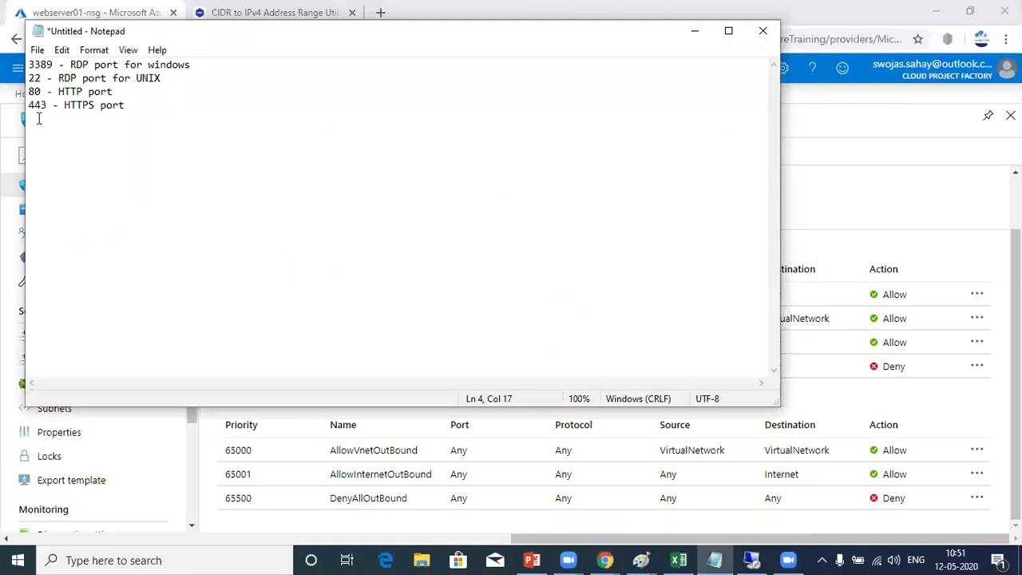
drag(53, 99, 29, 105)
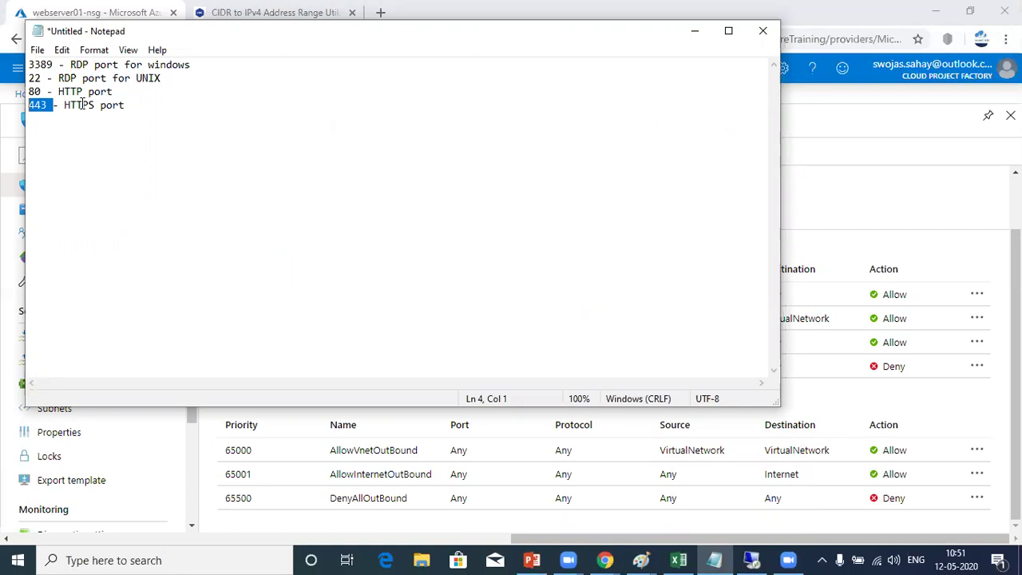
click(692, 31)
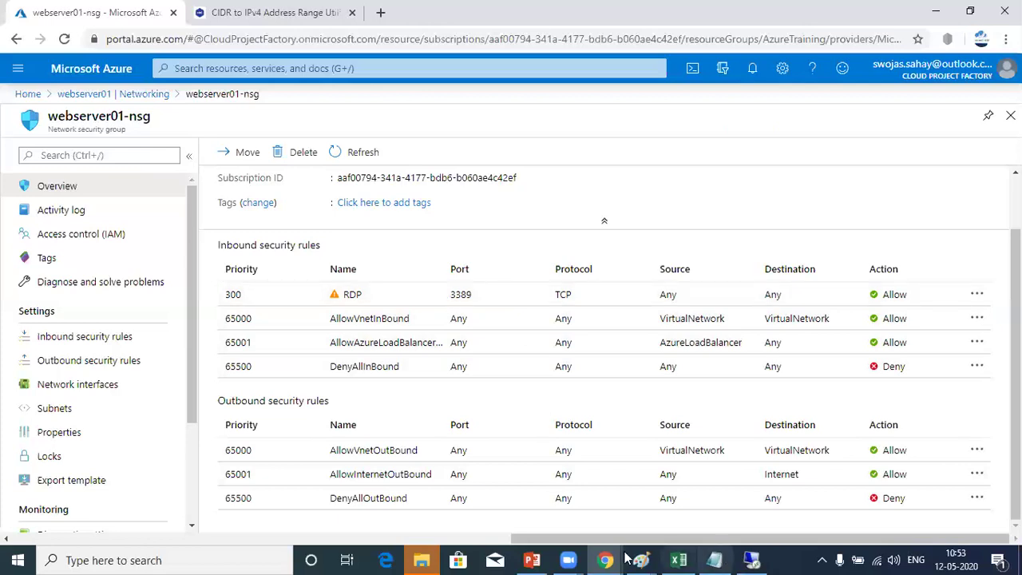
Check the browser window that loads 13.74.162.159 and return to the webserver01-nsg overview.
mouse_move(605, 559)
click(649, 509)
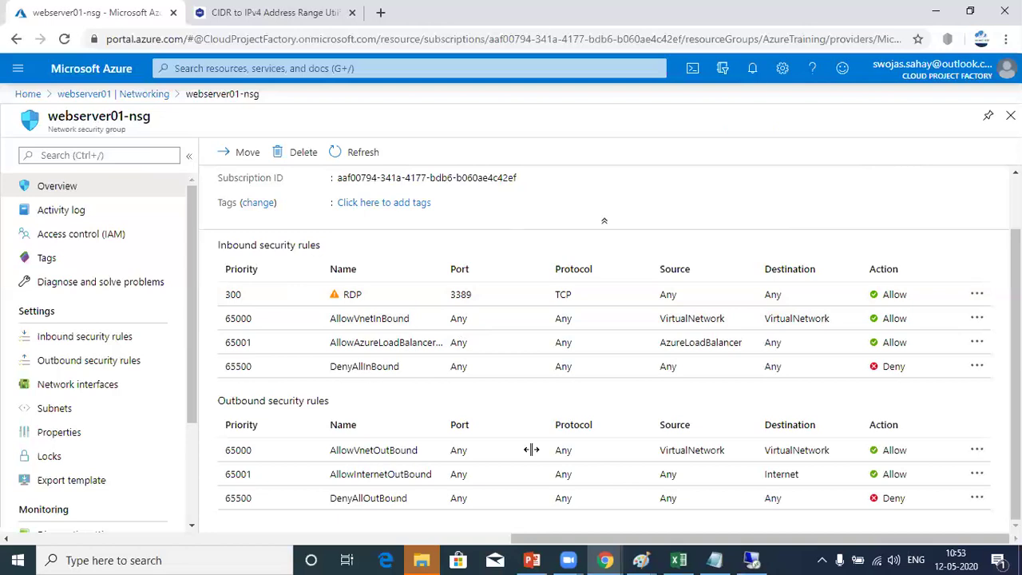
click(605, 559)
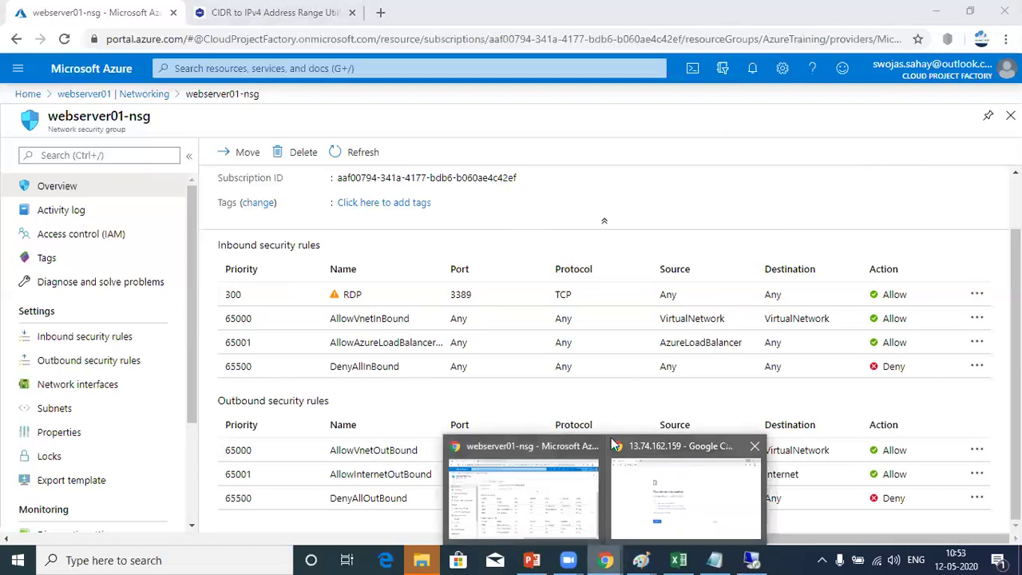
click(631, 491)
click(199, 38)
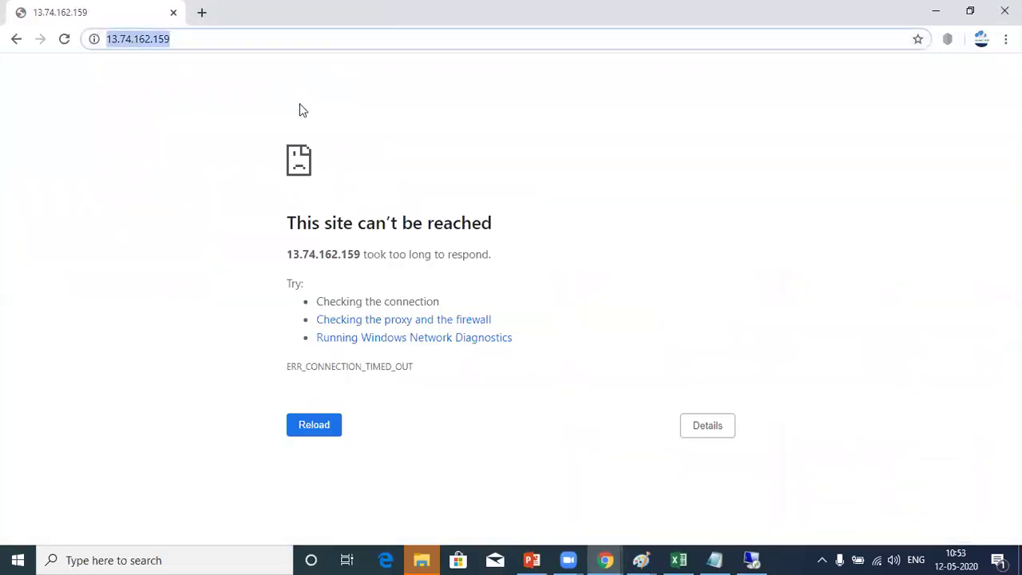
click(938, 12)
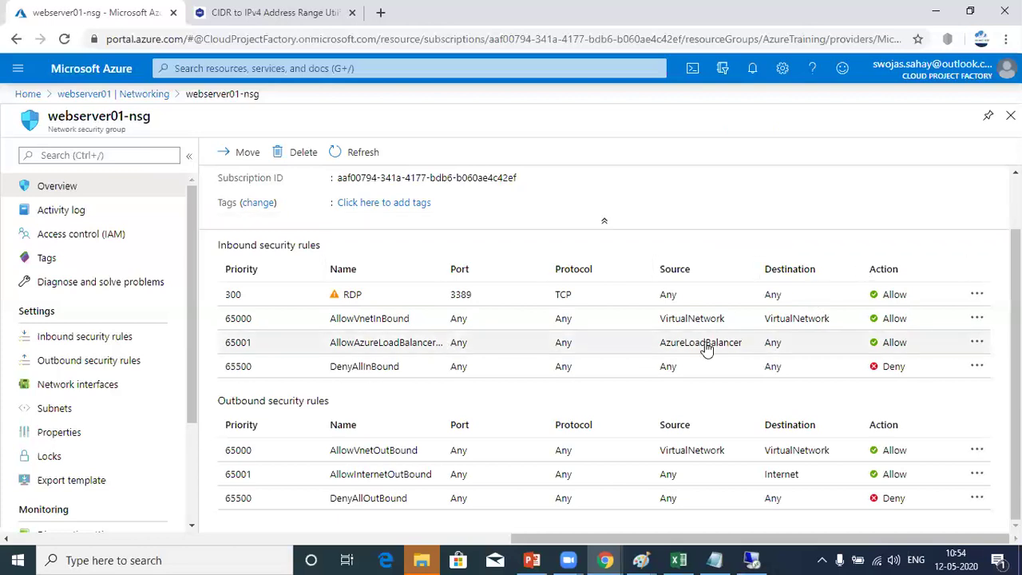
Start a new inbound security rule for webserver01-nsg with destination ports 80,443 and priority 280.
scroll(707, 349, up, 1)
click(111, 338)
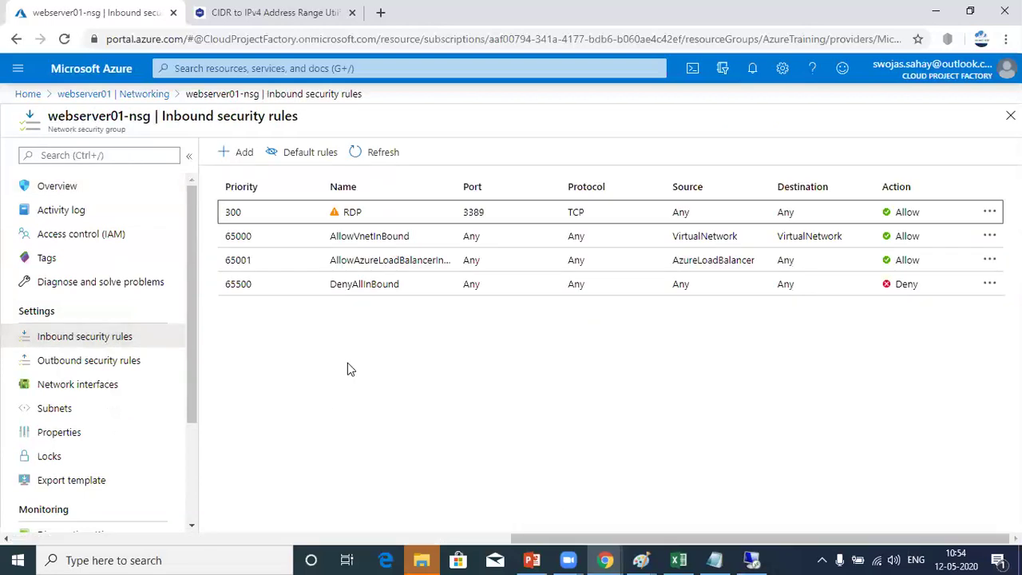
click(229, 147)
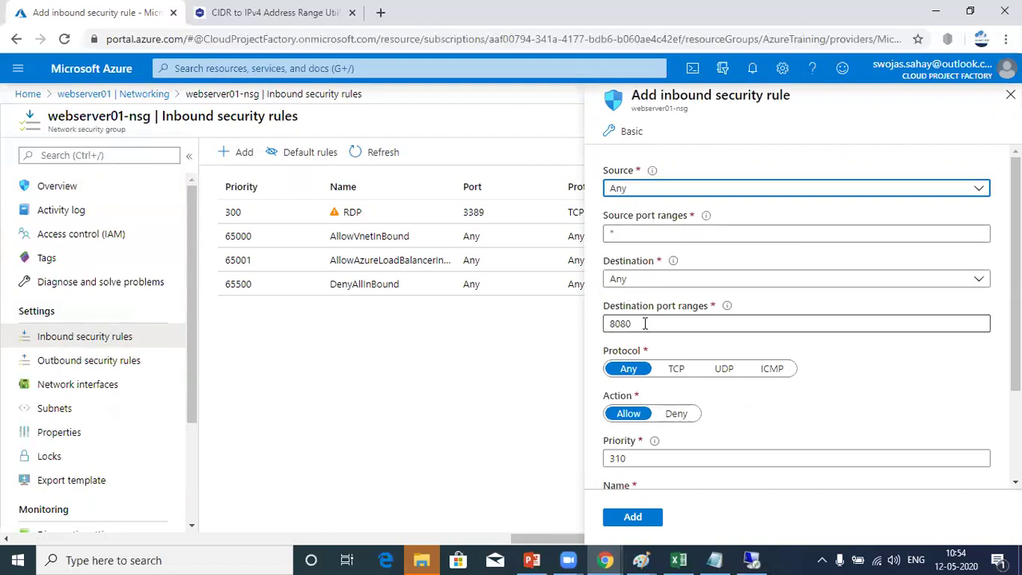
drag(645, 323, 546, 331)
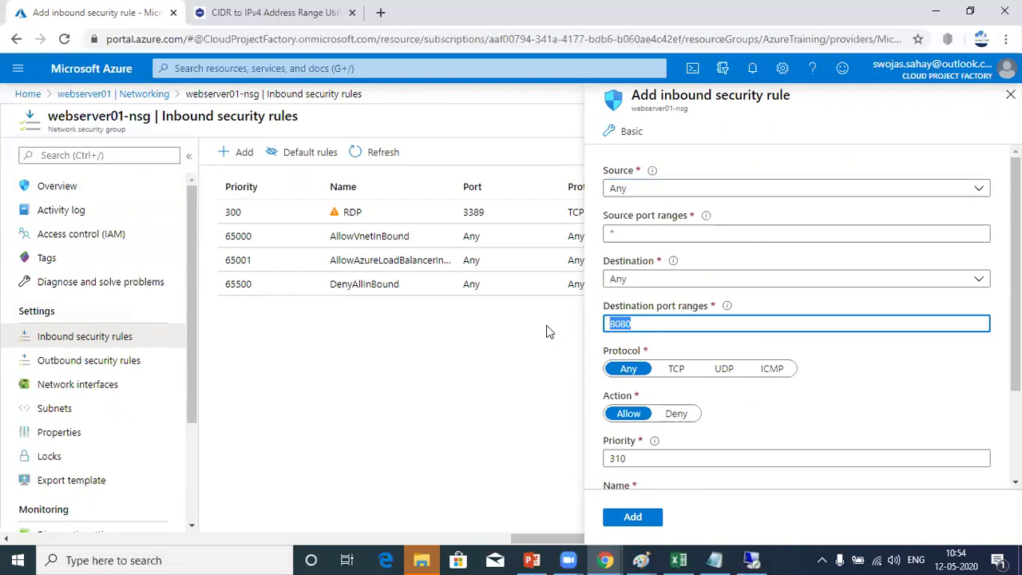
text(80,443)
drag(636, 458, 601, 464)
text(280)
Name the inbound rule AllowHTTPTraffic, add it to the network security group and refresh the rule list.
scroll(745, 452, down, 1)
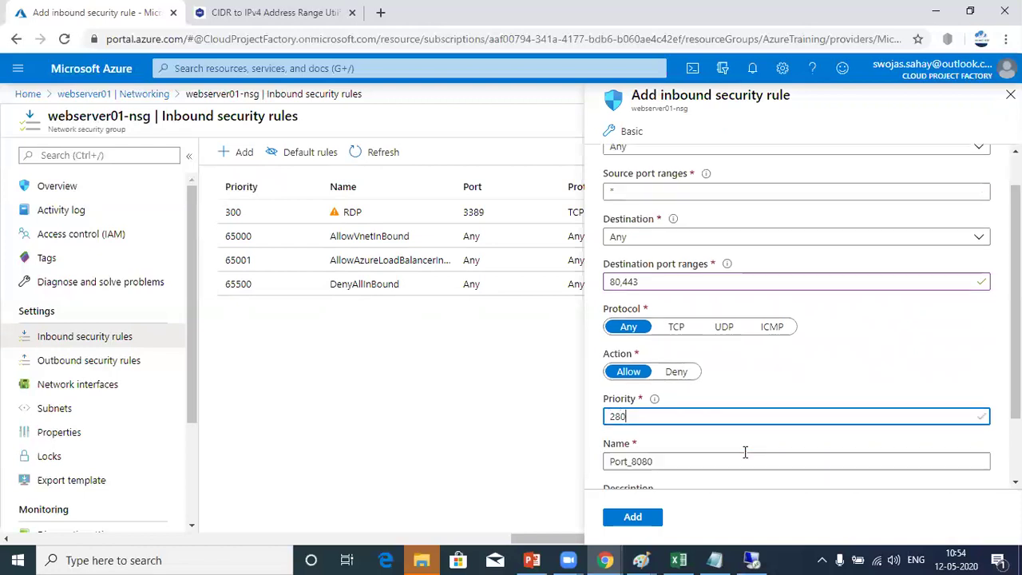
drag(671, 429, 581, 437)
text(Allow)
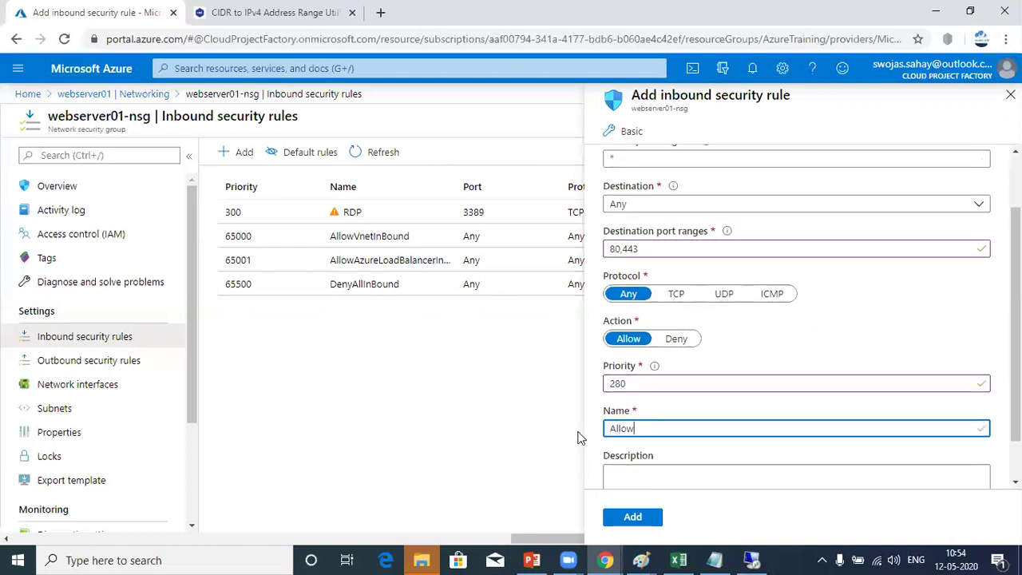
text(HTTPTraffic)
scroll(853, 424, down, 1)
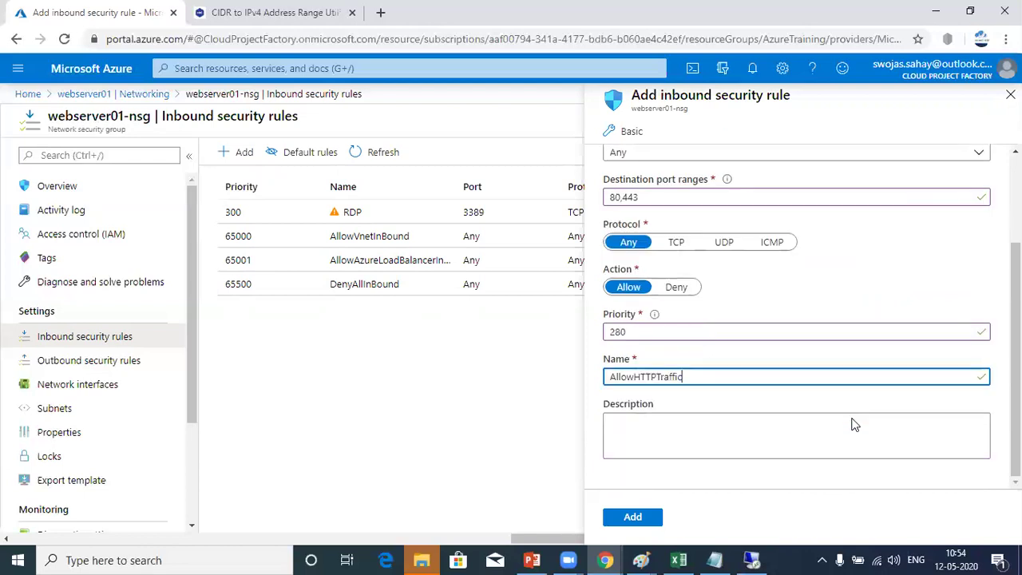
click(632, 517)
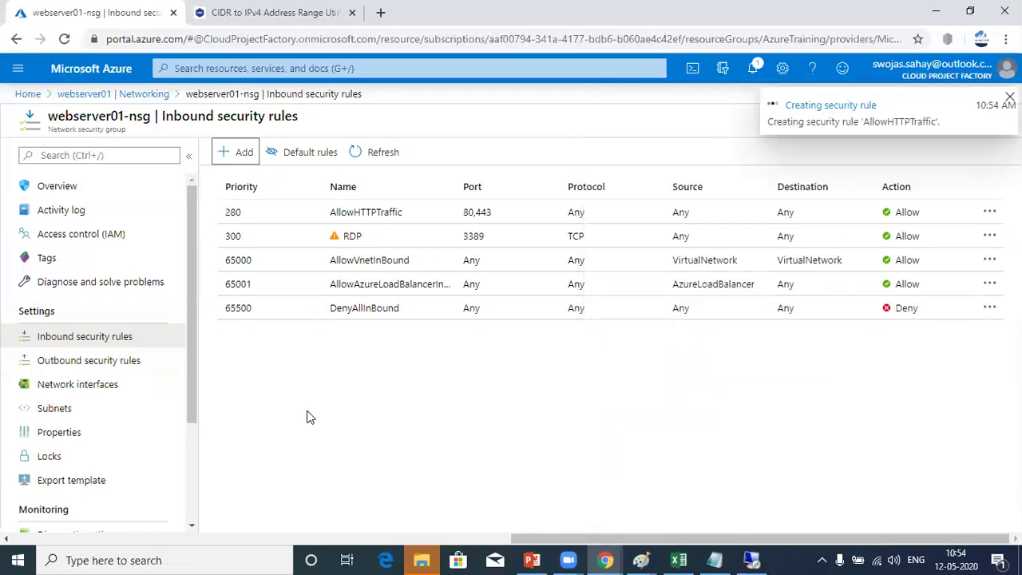
click(391, 158)
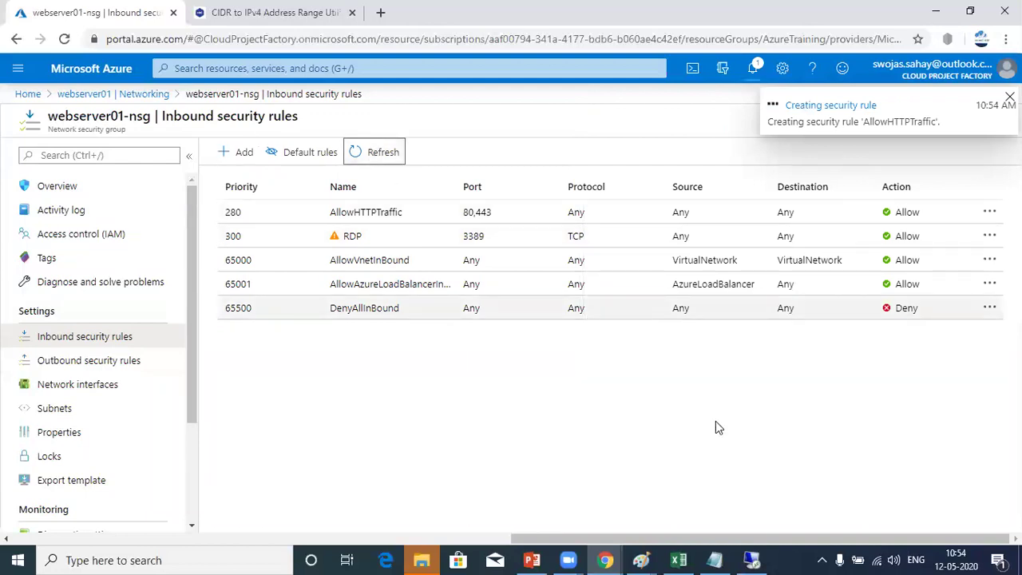
Switch to the browser window for 13.74.162.159 and load the address again.
mouse_move(600, 559)
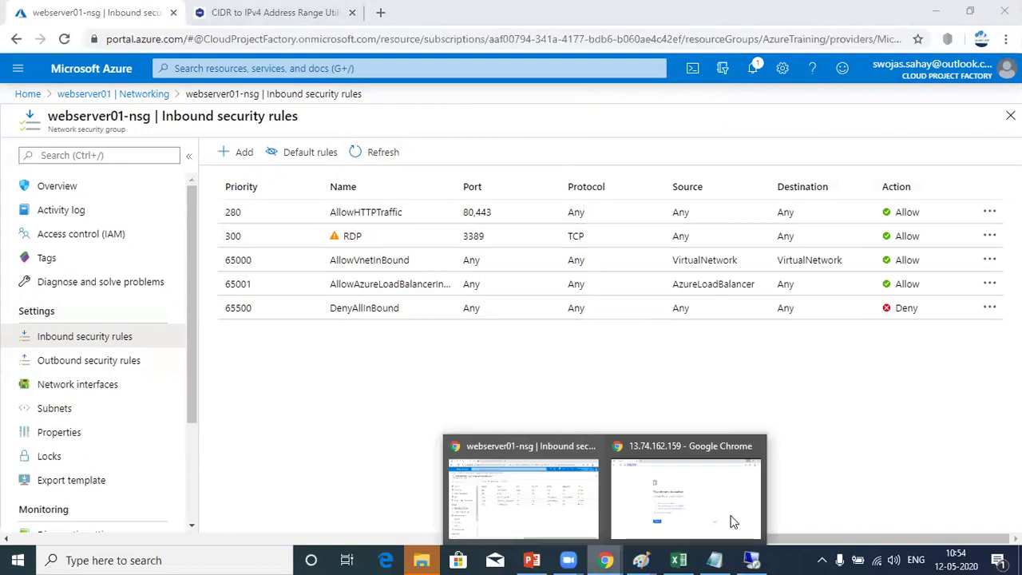
click(738, 519)
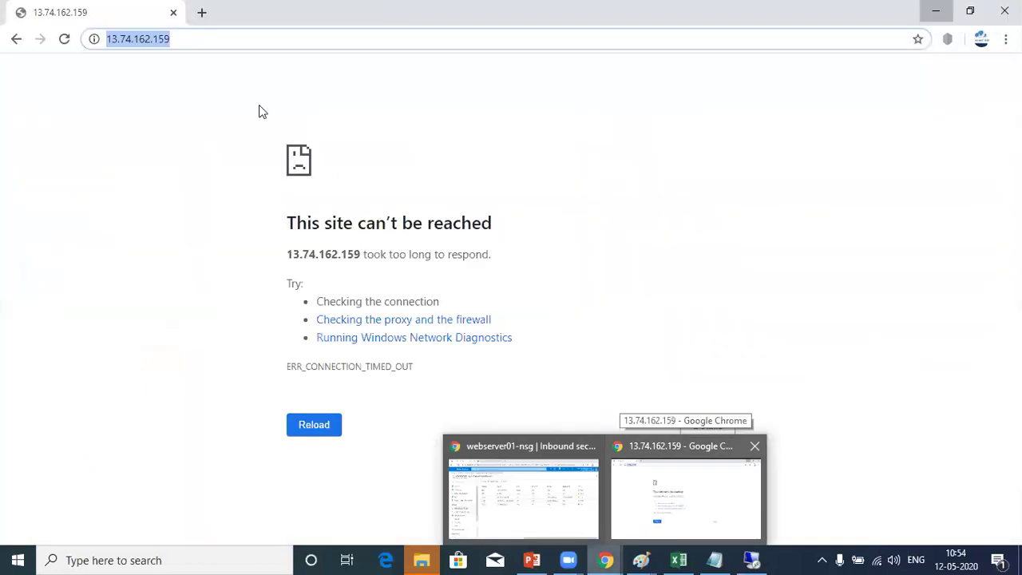
click(196, 38)
key(Return)
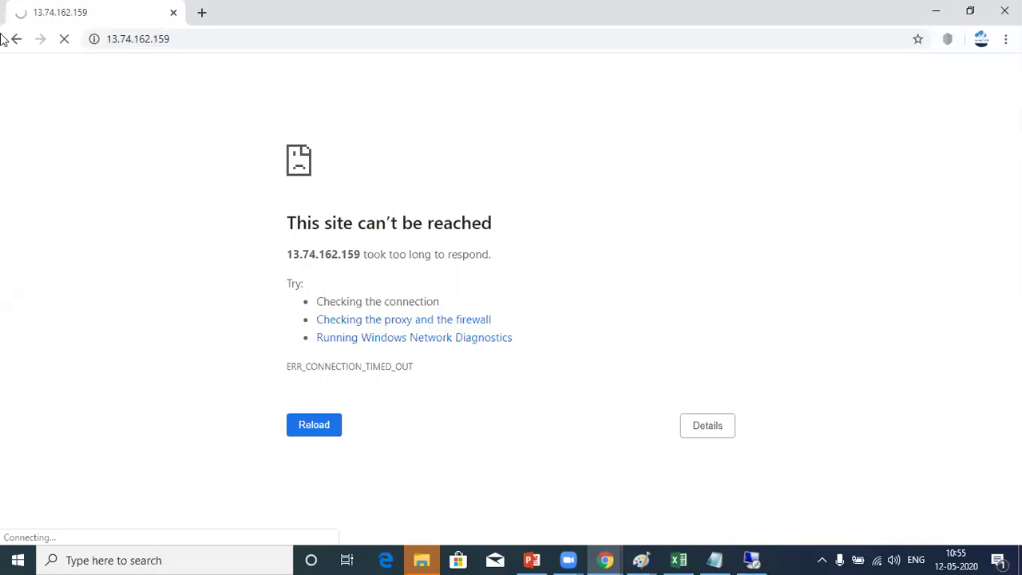
Copy the server's IP address 13.74.162.159 and load it in another new Chrome window.
click(188, 42)
key(ctrl+c)
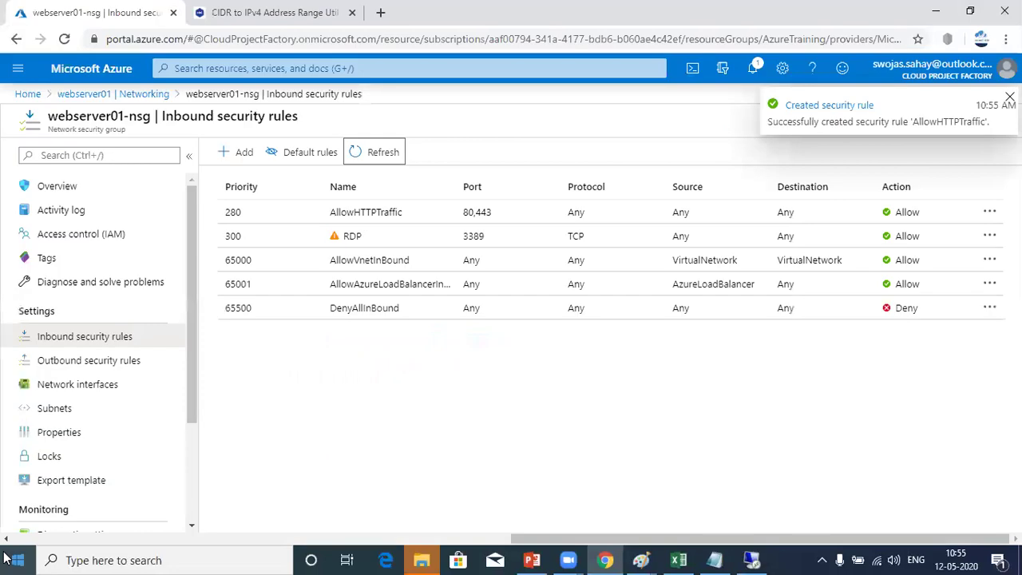
click(5, 557)
text(chro)
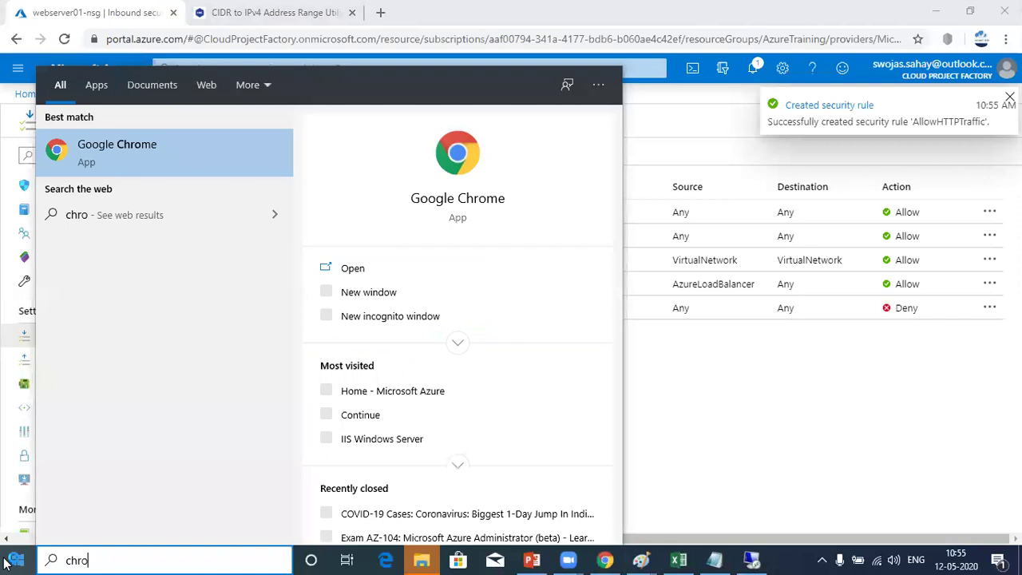
click(177, 148)
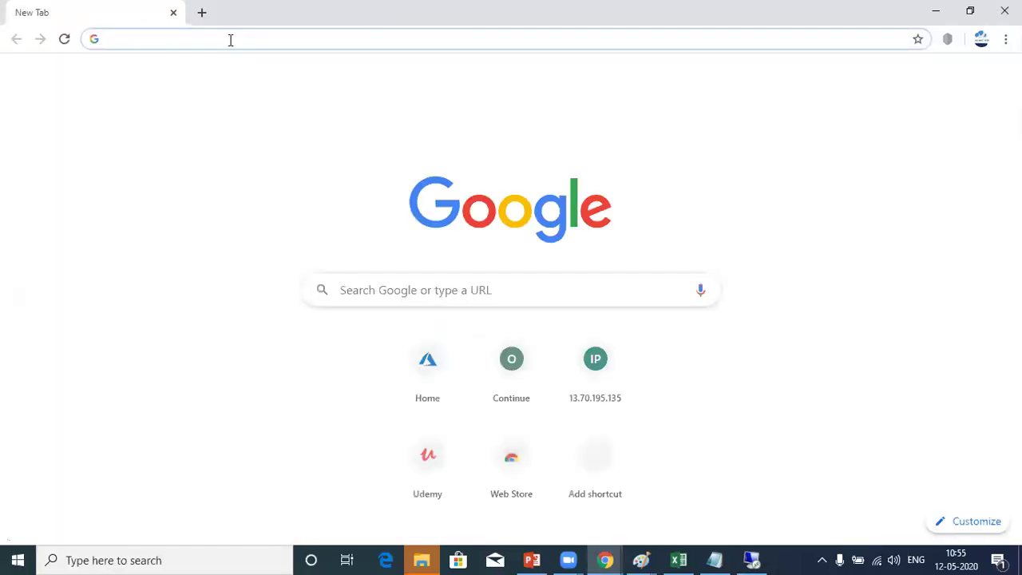
key(ctrl+v)
key(Return)
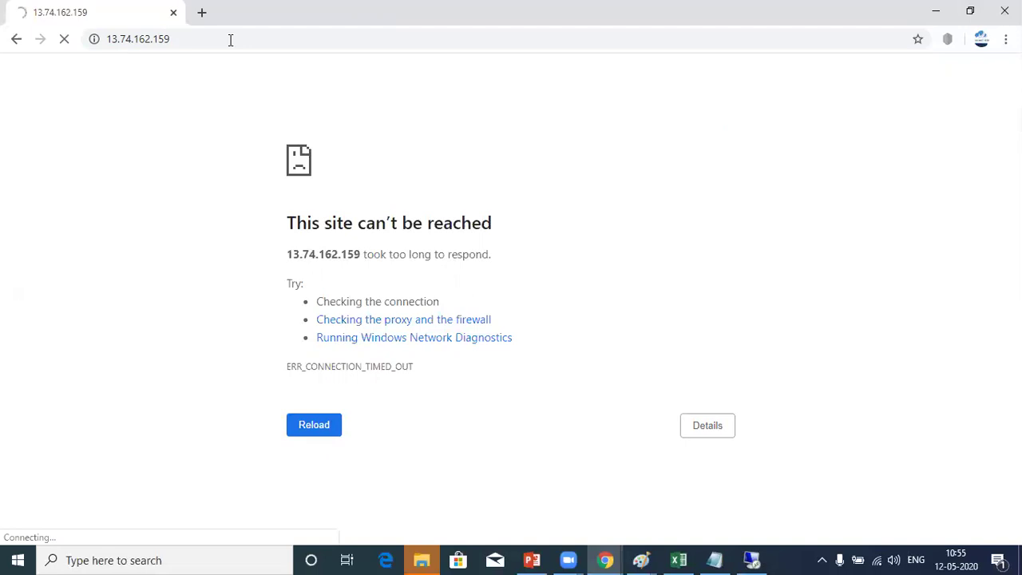
Reload 13.74.162.159 in the browser and compare it with the server's localhost page in the remote desktop session.
click(230, 40)
key(Return)
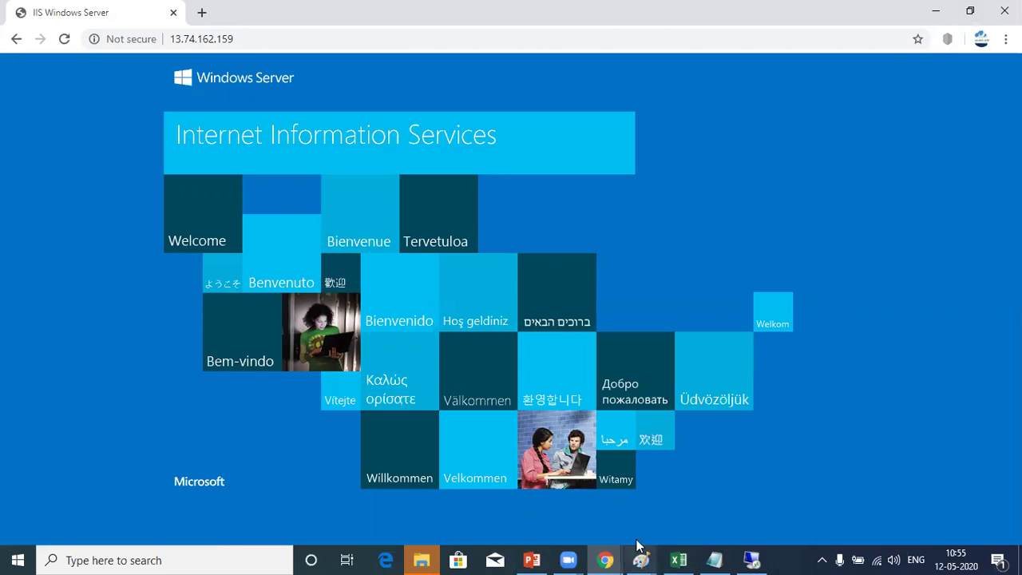
click(753, 559)
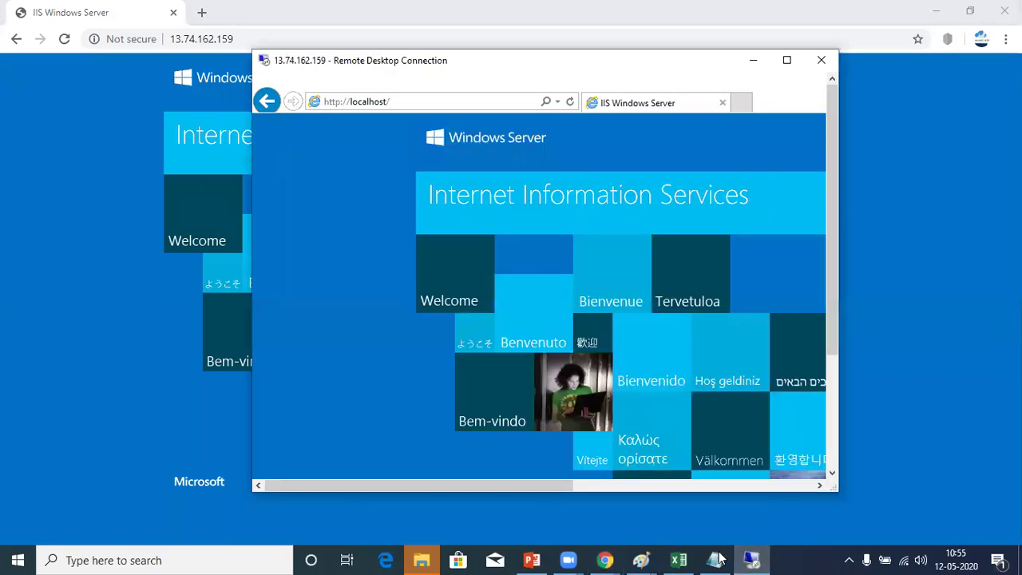
click(753, 560)
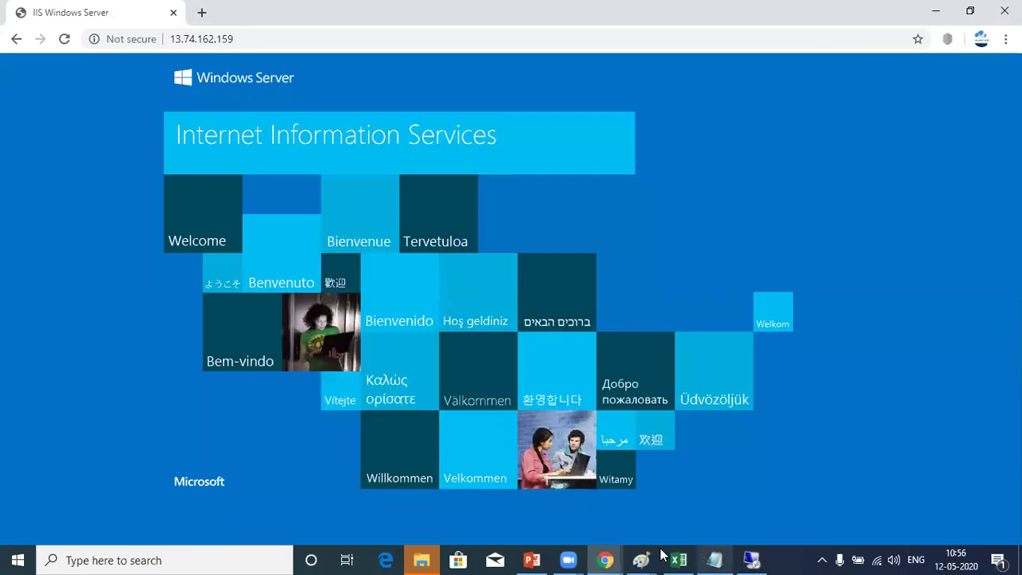
Switch to the Paint network diagram and add the text label Subnet-NSG above the WebServer Subnet box.
mouse_move(640, 558)
click(604, 511)
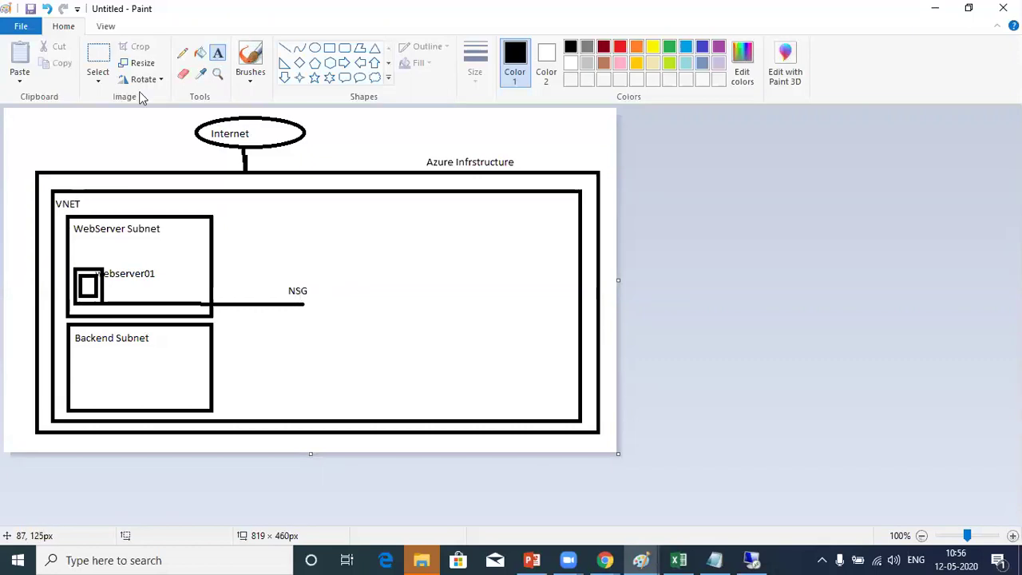
click(329, 51)
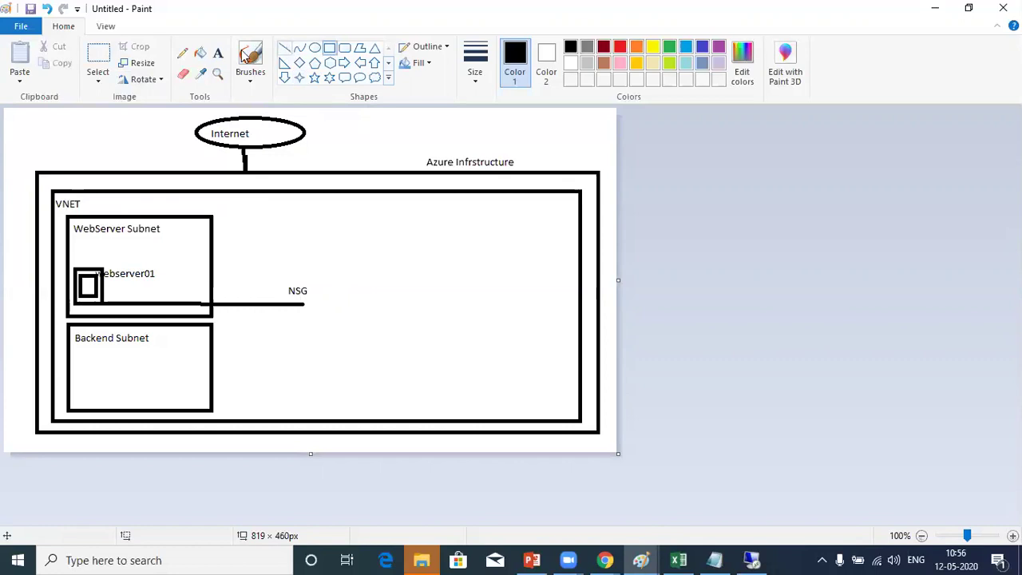
click(214, 53)
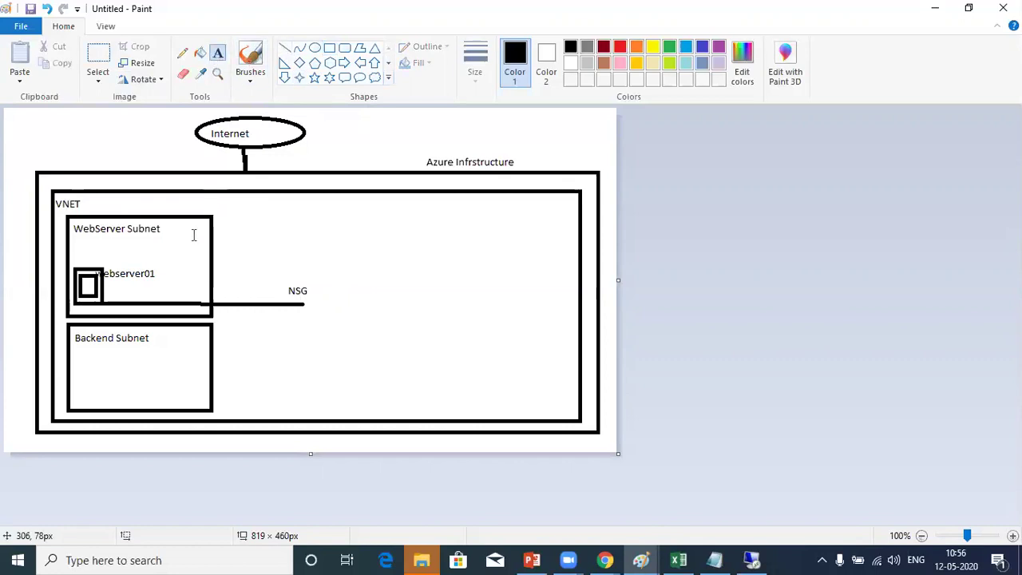
drag(186, 200, 291, 237)
text(Subnet-NSG)
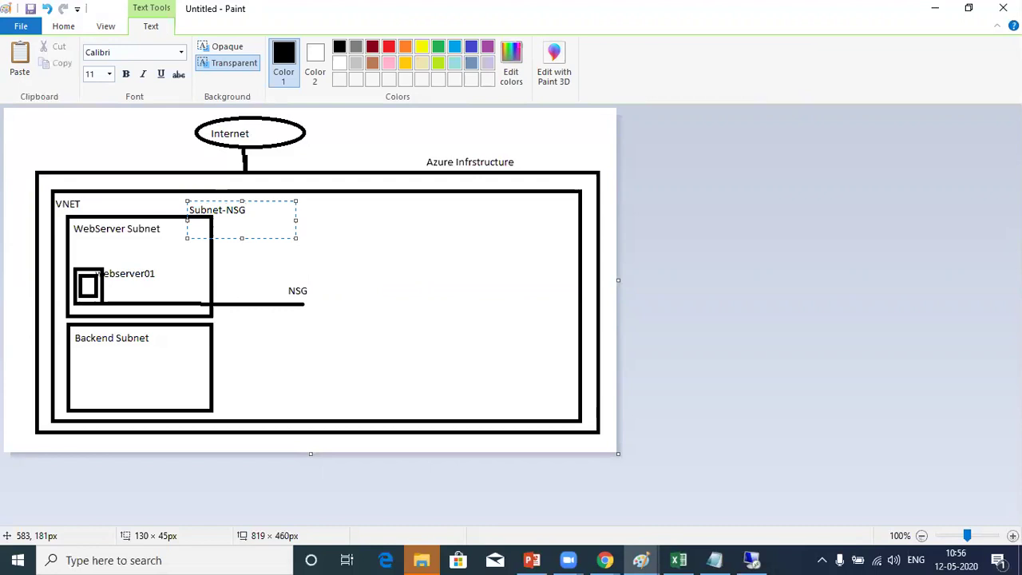
click(390, 210)
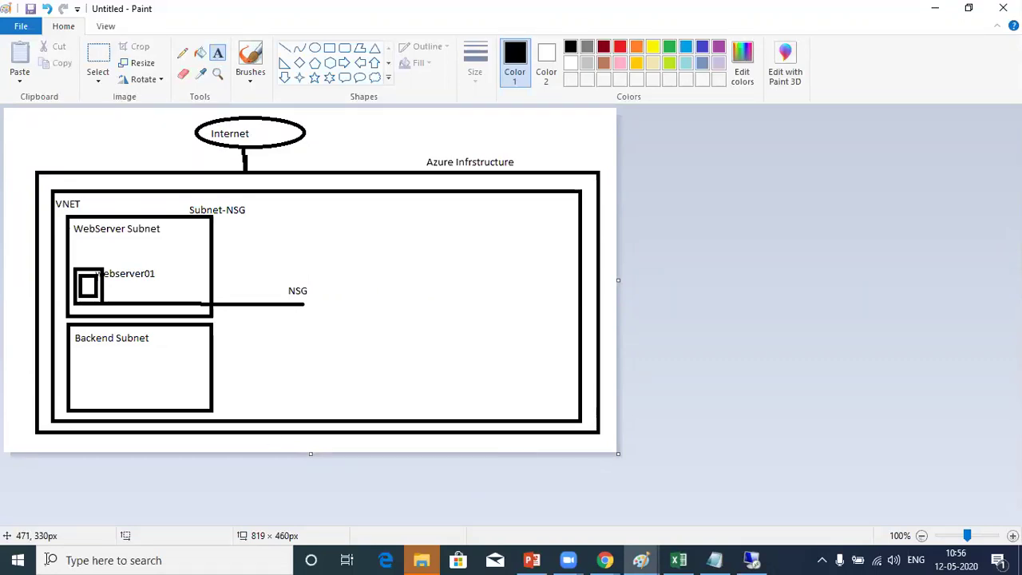
Open a second, blank Paint window with mspaint and maximize it.
click(6, 557)
click(6, 556)
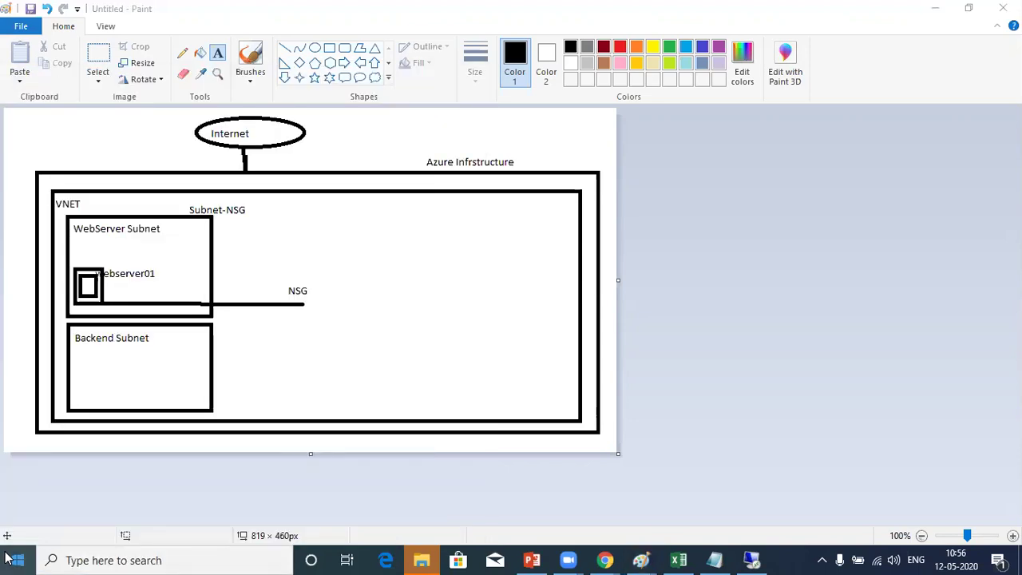
click(6, 557)
text(mspaint)
key(Return)
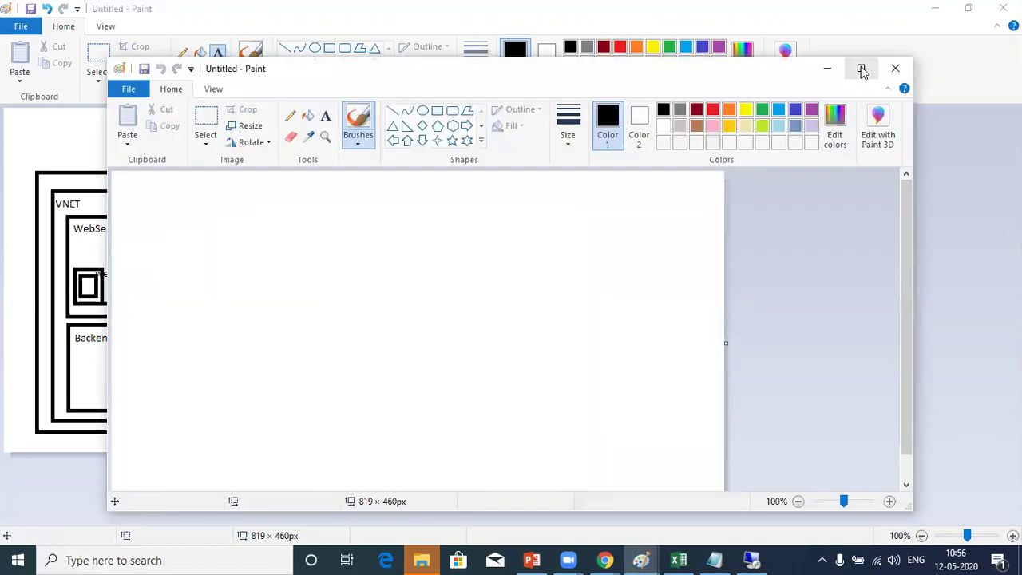
click(861, 69)
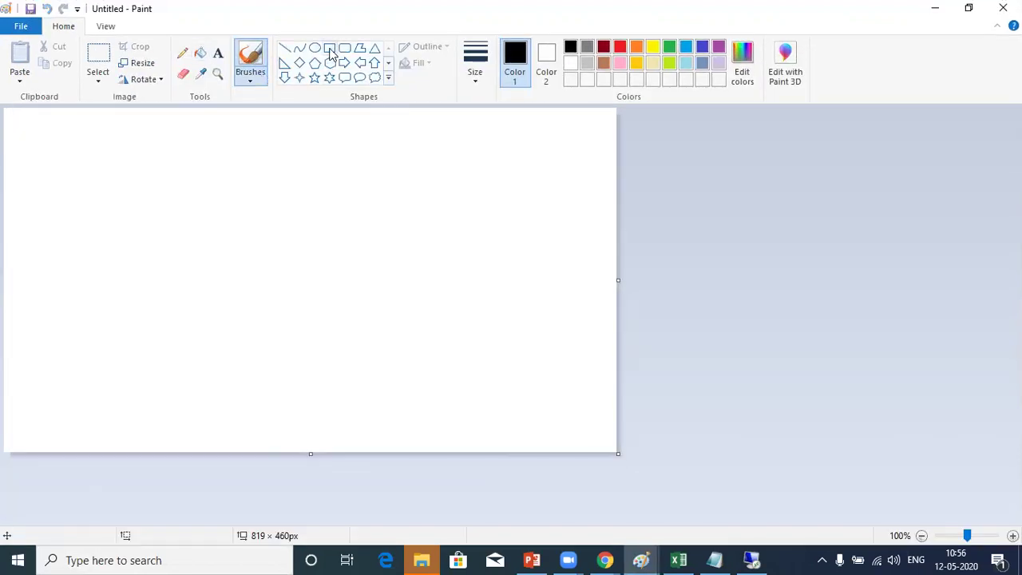
Draw a rectangle of about 80 × 65 px and surround it with an ellipse of about 121 × 111 px.
click(329, 49)
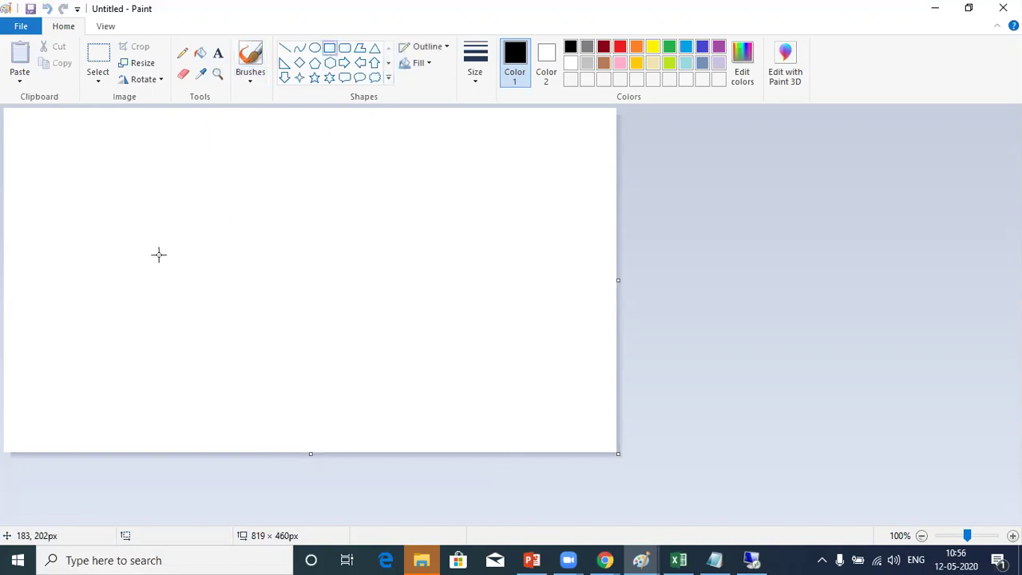
drag(148, 249, 179, 273)
drag(193, 307, 212, 301)
click(316, 50)
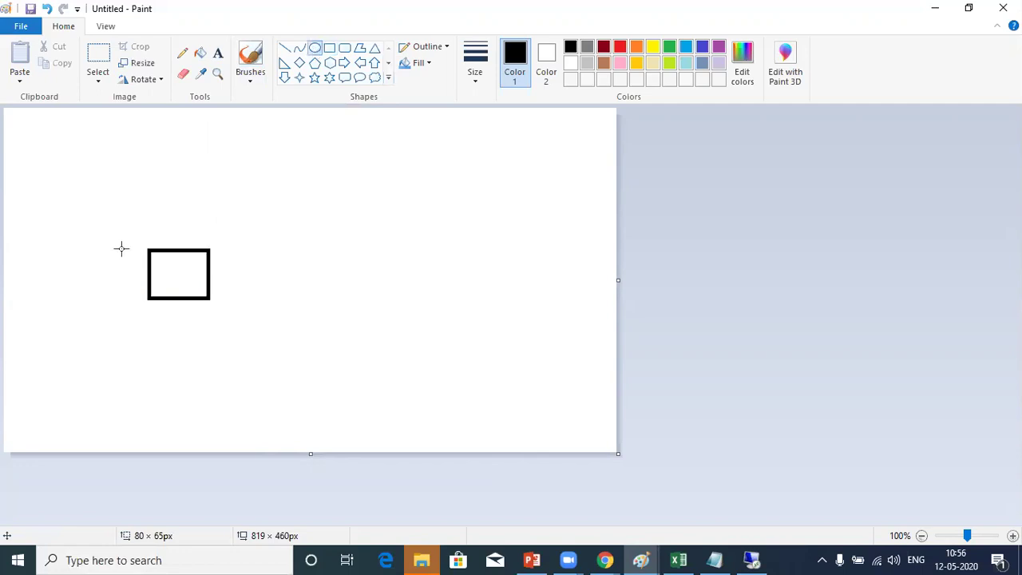
drag(135, 233, 225, 318)
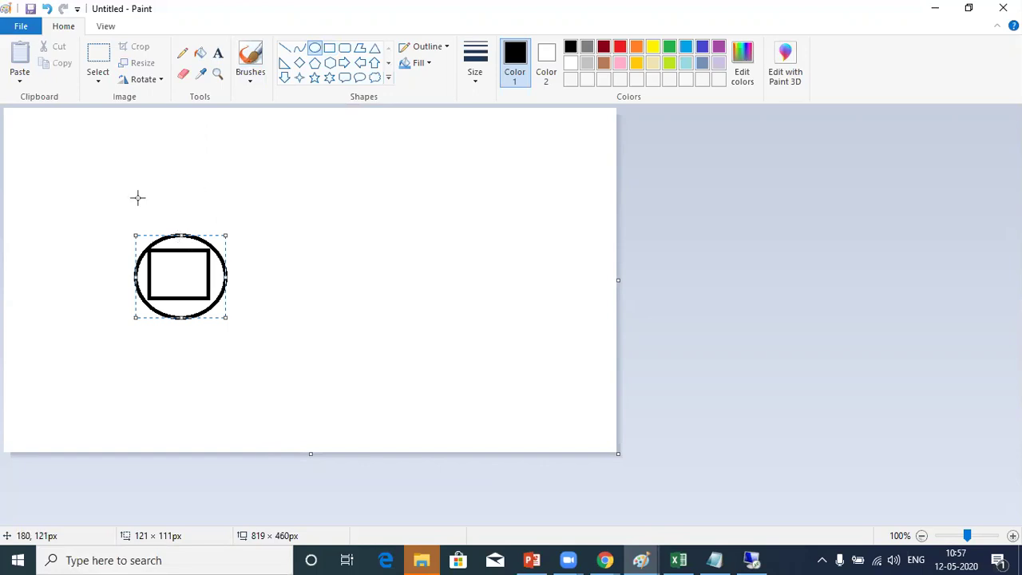
Enclose the ellipse in a rectangle of about 210 × 184 px and that one in an outer rectangle of about 458 × 399 px.
click(329, 48)
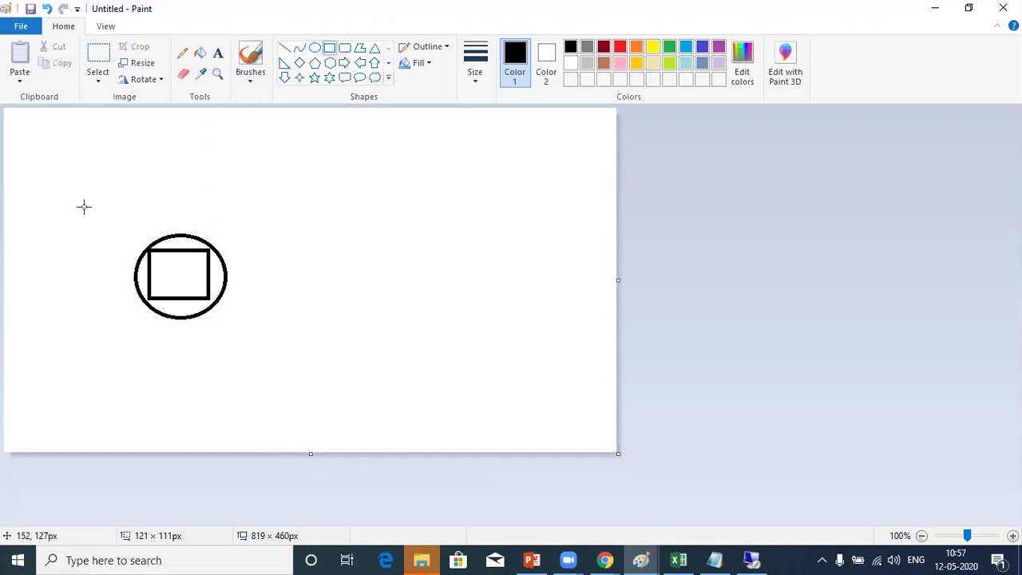
drag(107, 217, 264, 353)
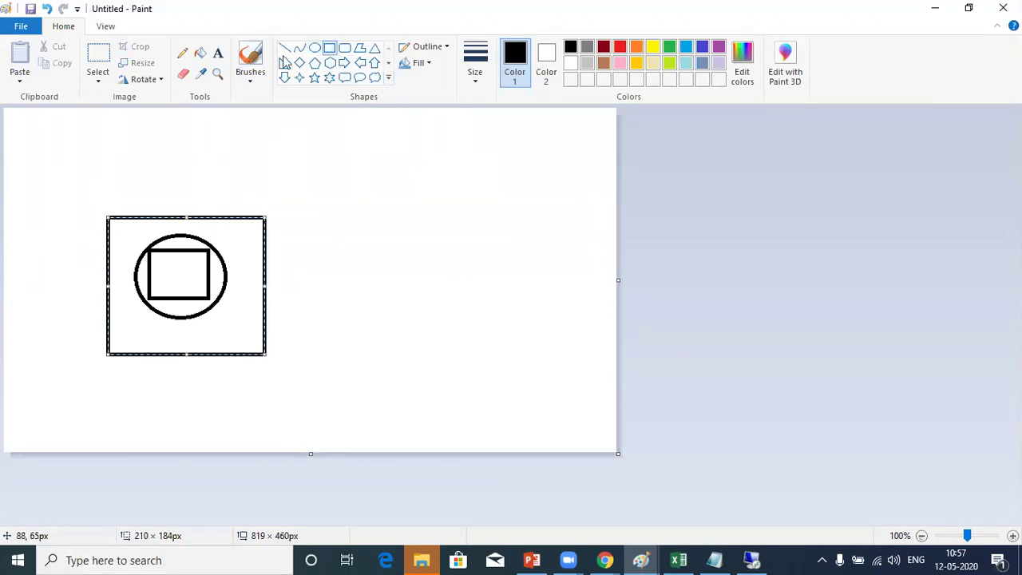
drag(38, 129, 382, 429)
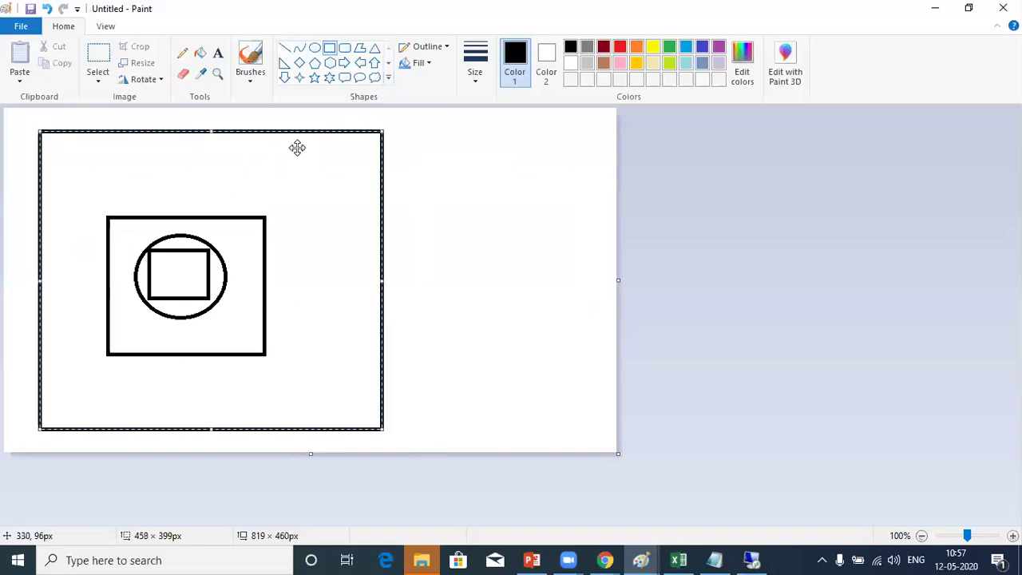
Label the outer rectangle vnet, the middle rectangle subnet and the innermost rectangle VM.
click(218, 53)
drag(299, 137, 354, 154)
text(vnet)
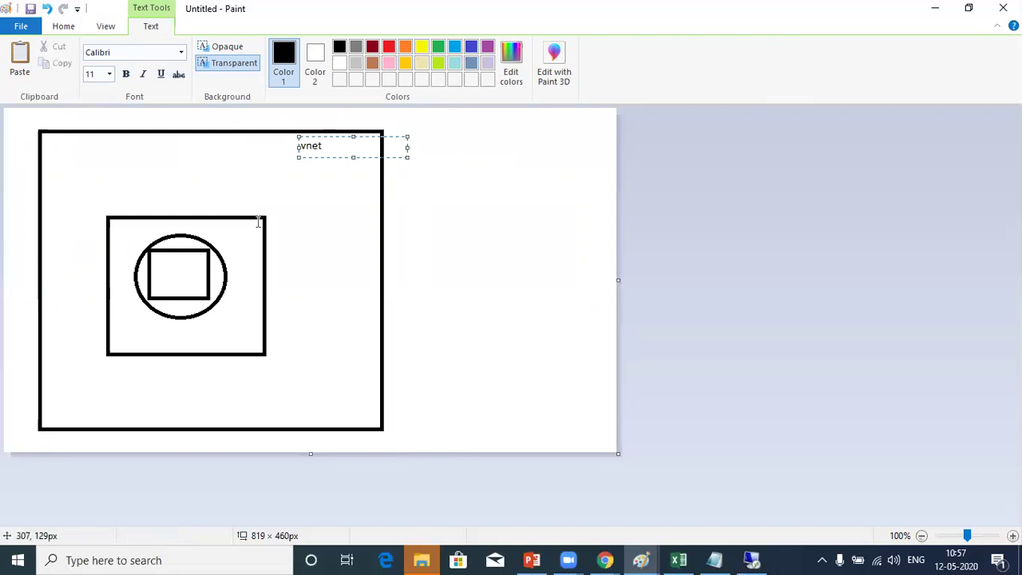
drag(351, 208, 351, 208)
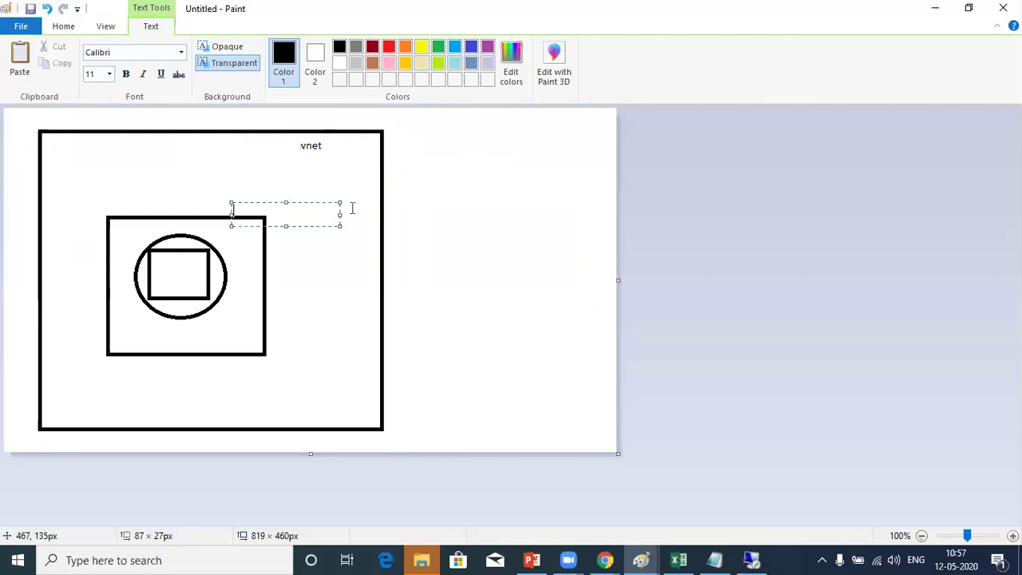
text(subnet)
drag(153, 257, 201, 281)
text(VM)
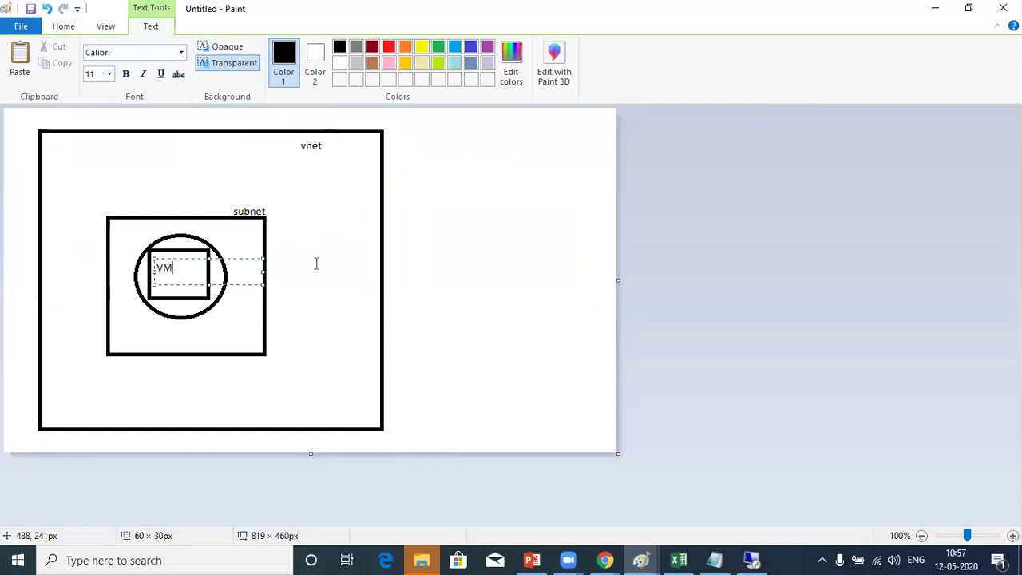
click(330, 300)
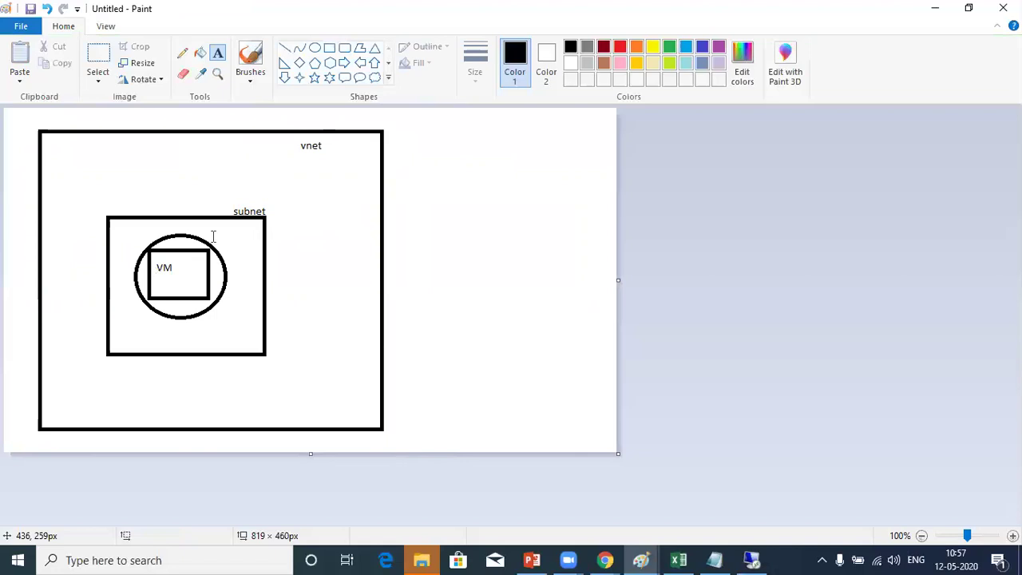
Draw an ellipse of about 229 × 214 px around the subnet rectangle and label it subnet level nsg.
click(317, 47)
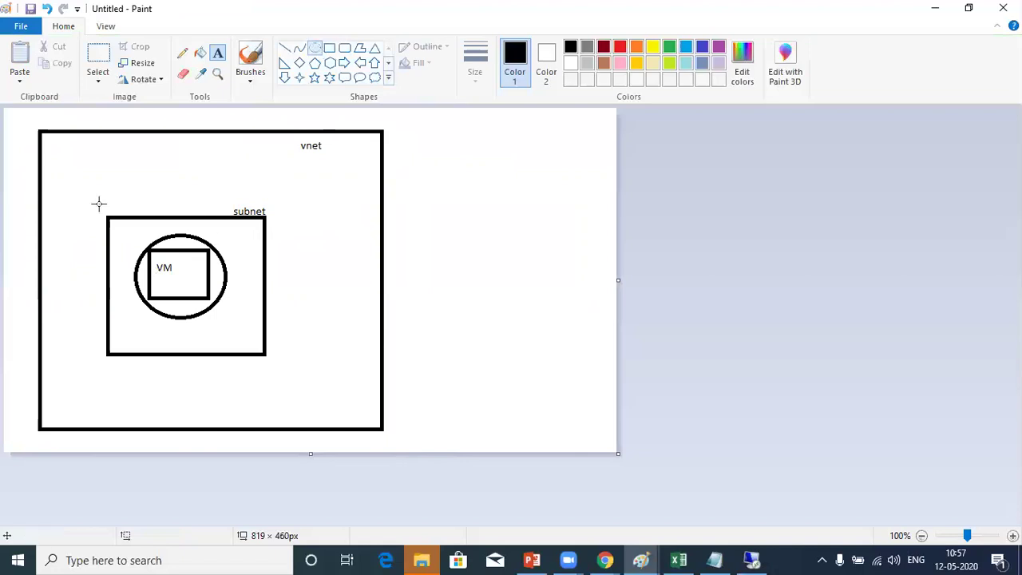
mouse_move(98, 207)
mouse_down()
mouse_move(231, 312)
mouse_move(272, 365)
mouse_up()
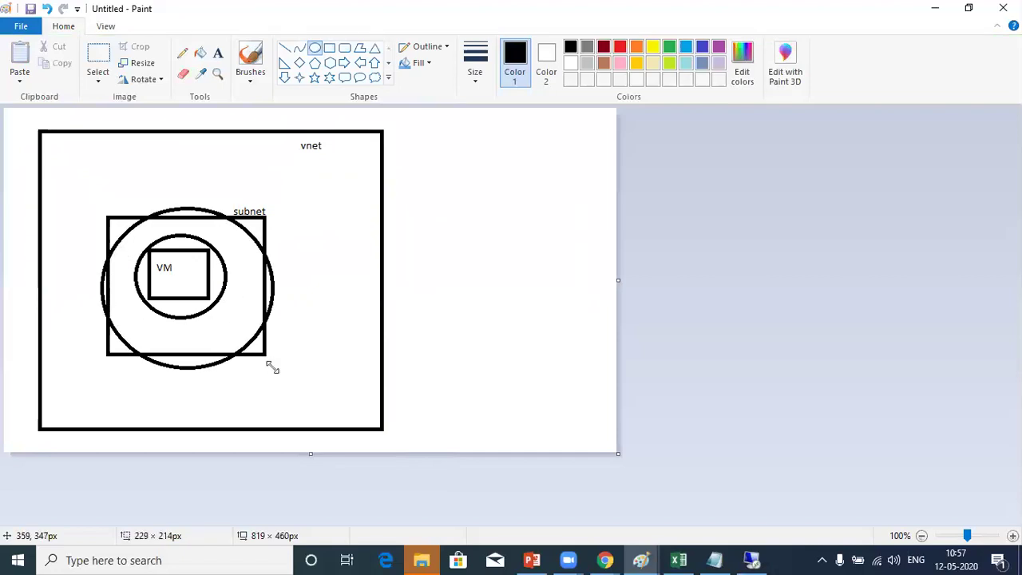
click(218, 52)
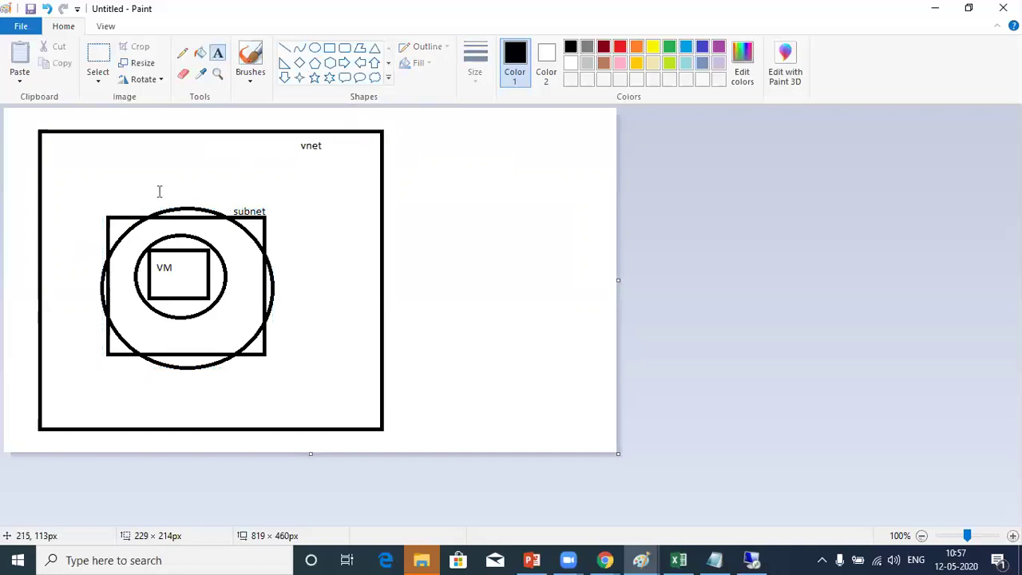
drag(155, 191, 233, 212)
text(subnet level nsg)
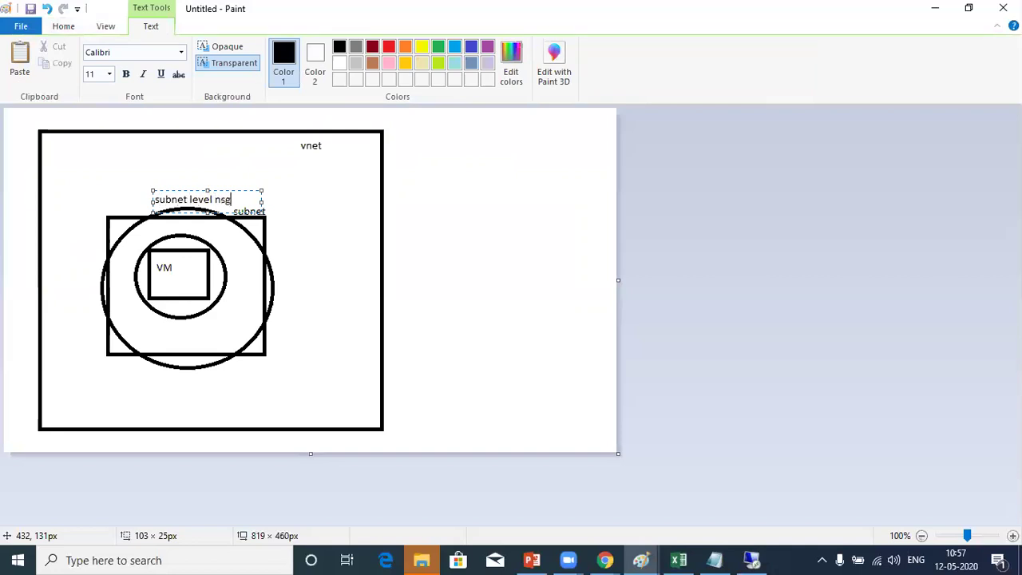
click(288, 241)
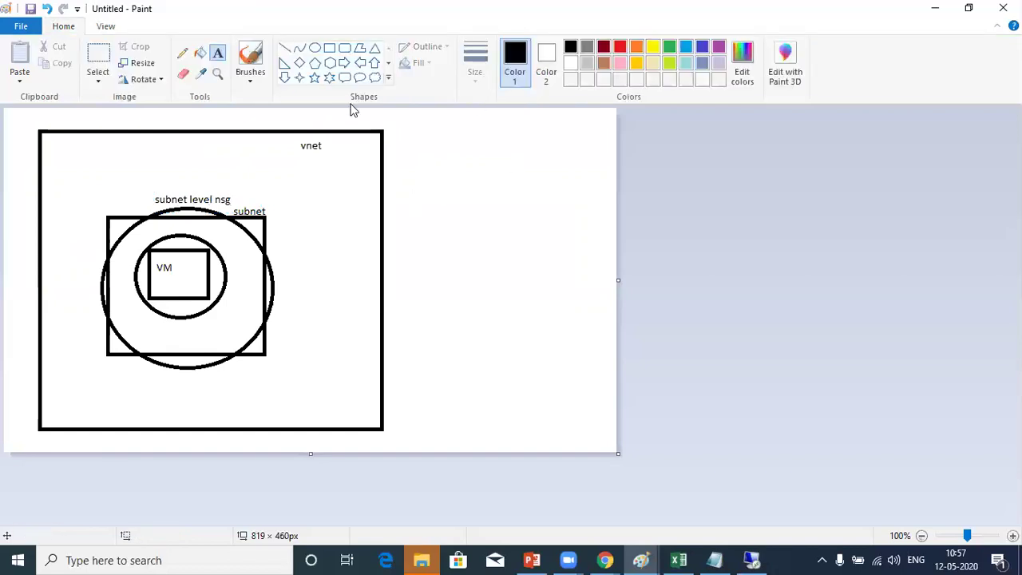
Draw a tall ellipse of about 101 × 255 px outside the vnet rectangle and label it internet.
click(314, 47)
mouse_move(512, 158)
mouse_down()
mouse_move(567, 330)
mouse_move(589, 349)
mouse_up()
click(218, 52)
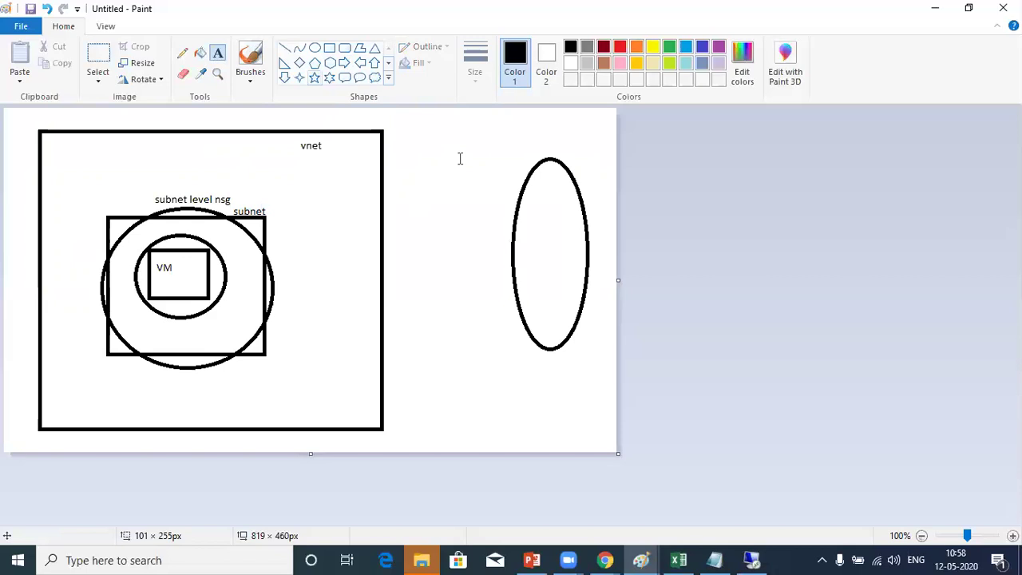
drag(525, 216, 590, 239)
text(internet)
click(500, 262)
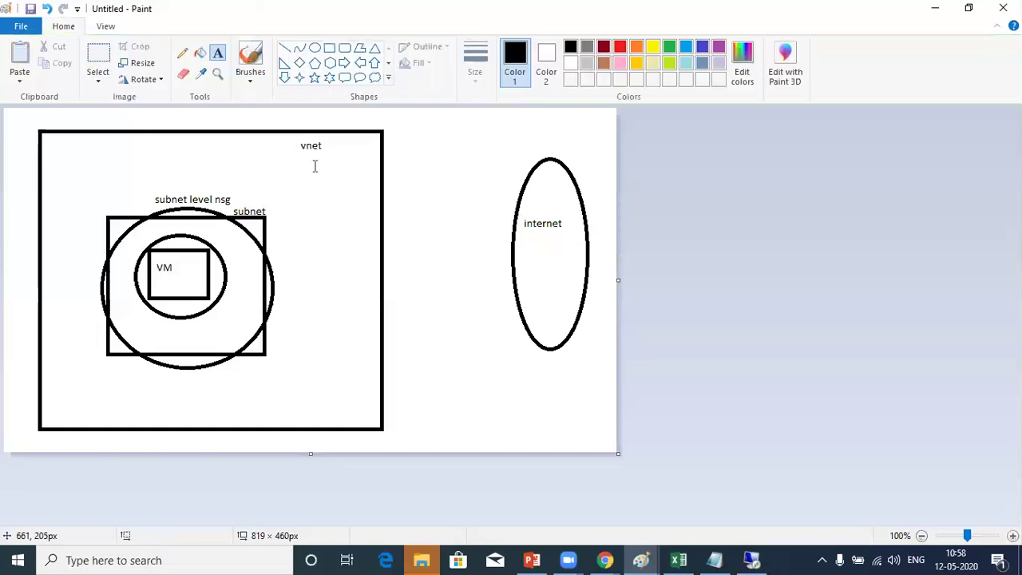
Draw a line from the internet ellipse to the subnet-level ellipse and a short line from there to the VM's ellipse.
click(284, 48)
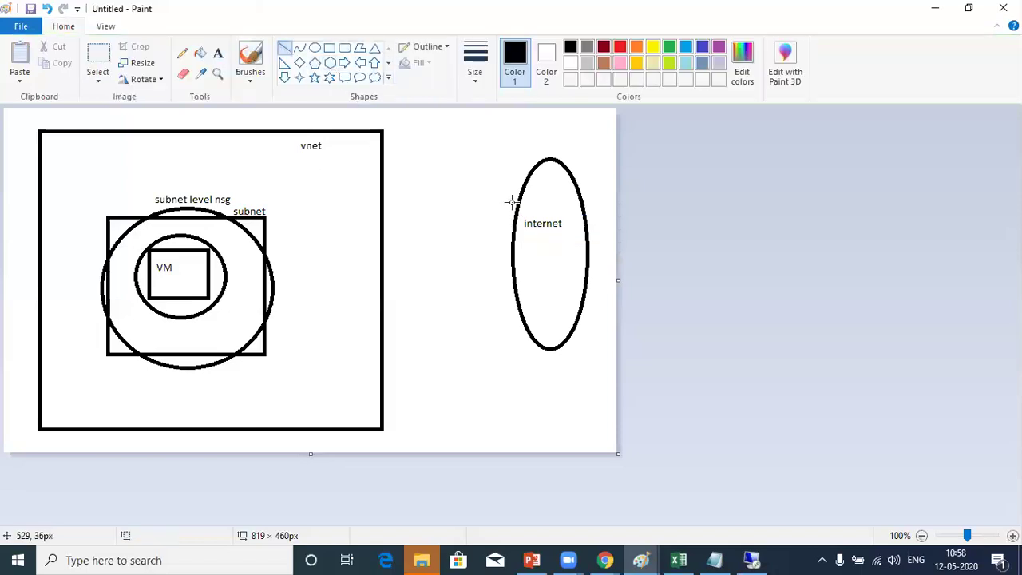
drag(517, 201, 246, 230)
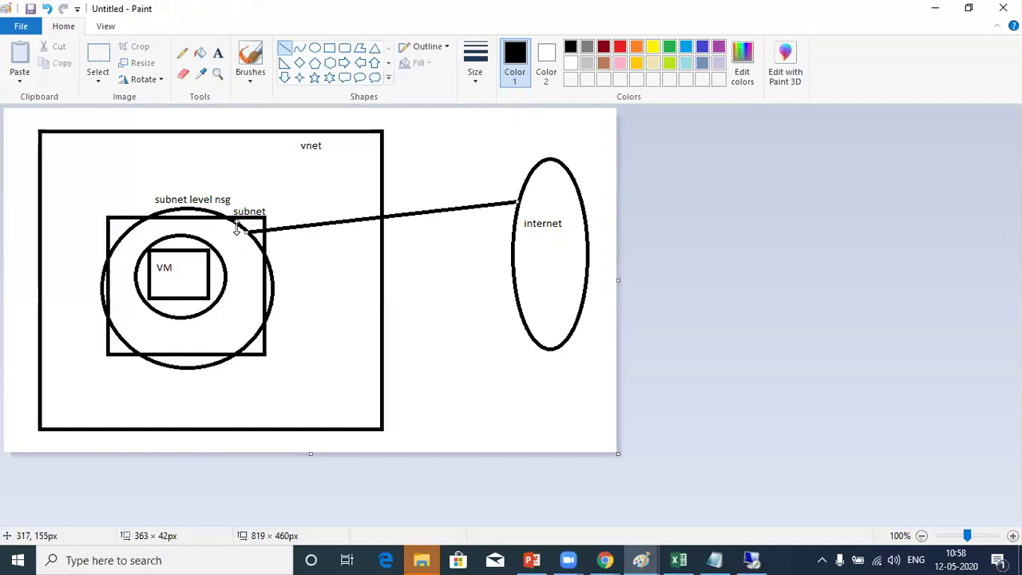
drag(260, 245, 220, 257)
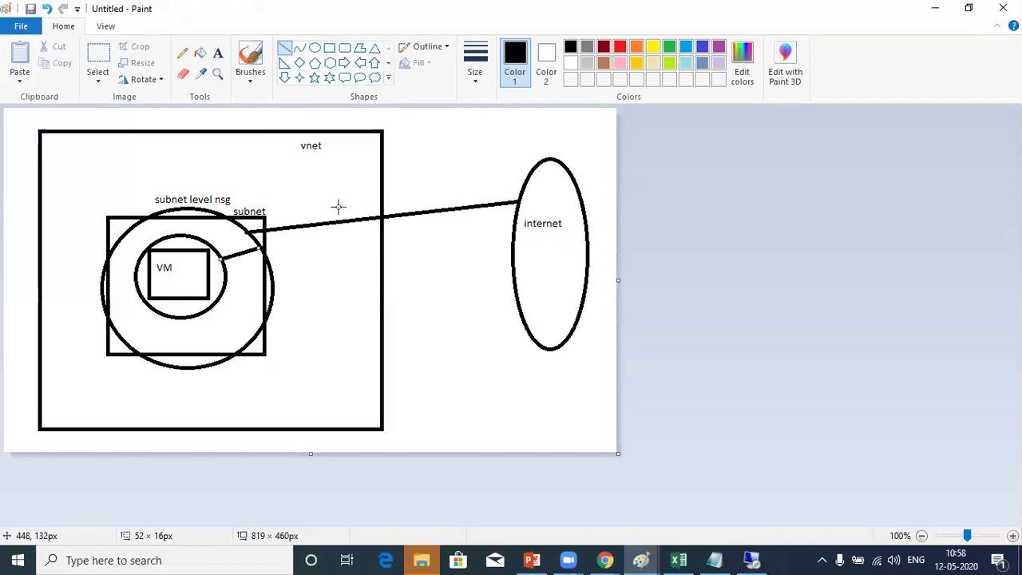
Add the text label inbound above the line coming from the internet ellipse.
click(217, 52)
drag(297, 200, 438, 213)
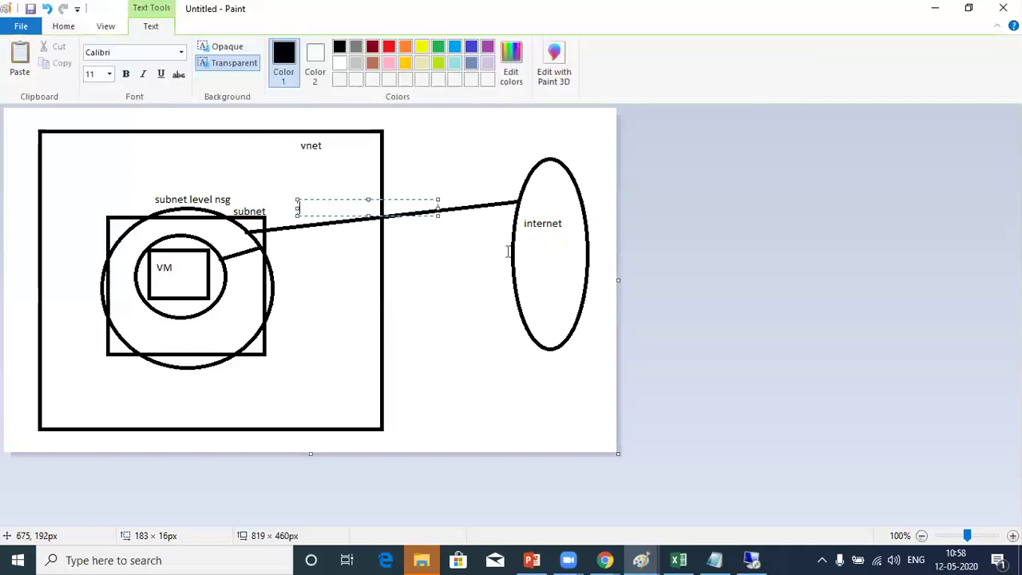
text(inbound)
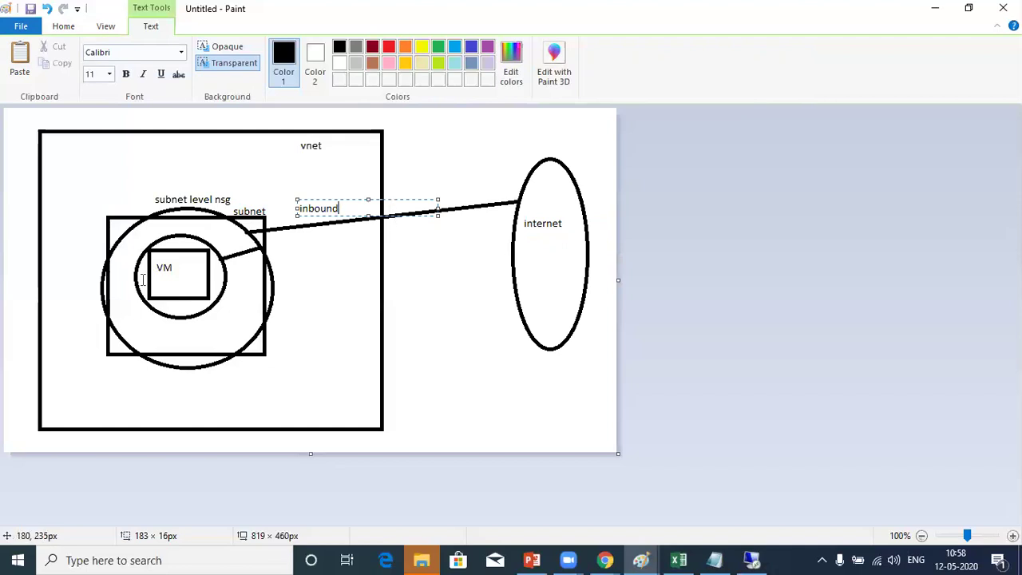
click(482, 217)
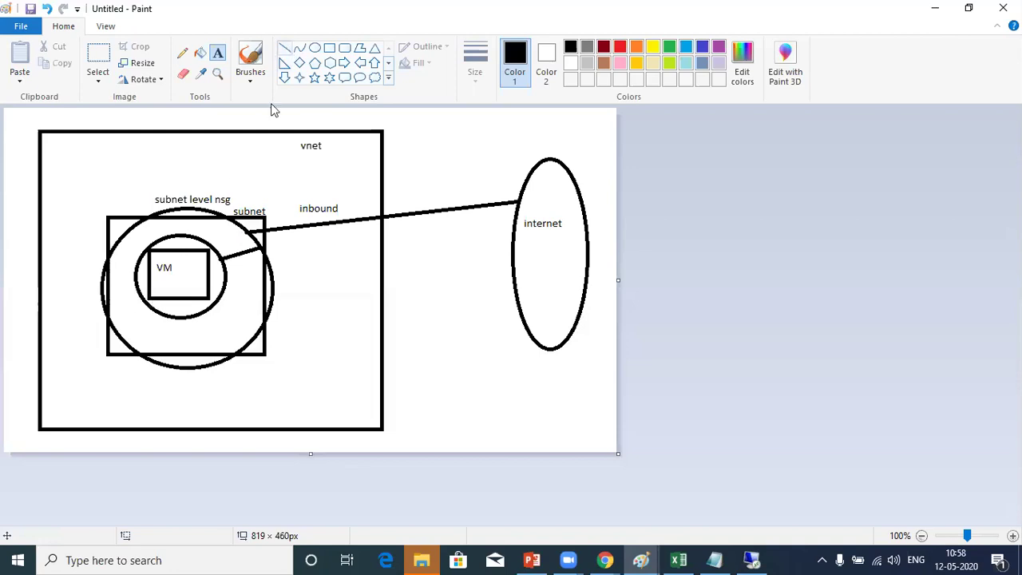
Draw a line of about 428 × 43 px from the VM rectangle to the internet ellipse and label it outbound.
click(289, 50)
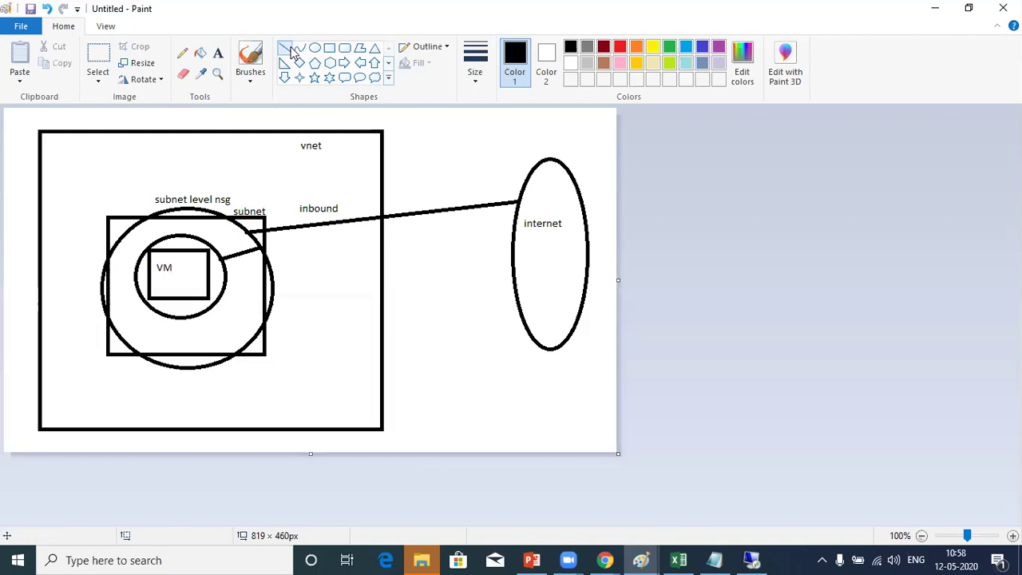
click(287, 51)
mouse_move(206, 286)
mouse_down()
mouse_move(442, 299)
mouse_move(543, 331)
mouse_move(524, 318)
mouse_up()
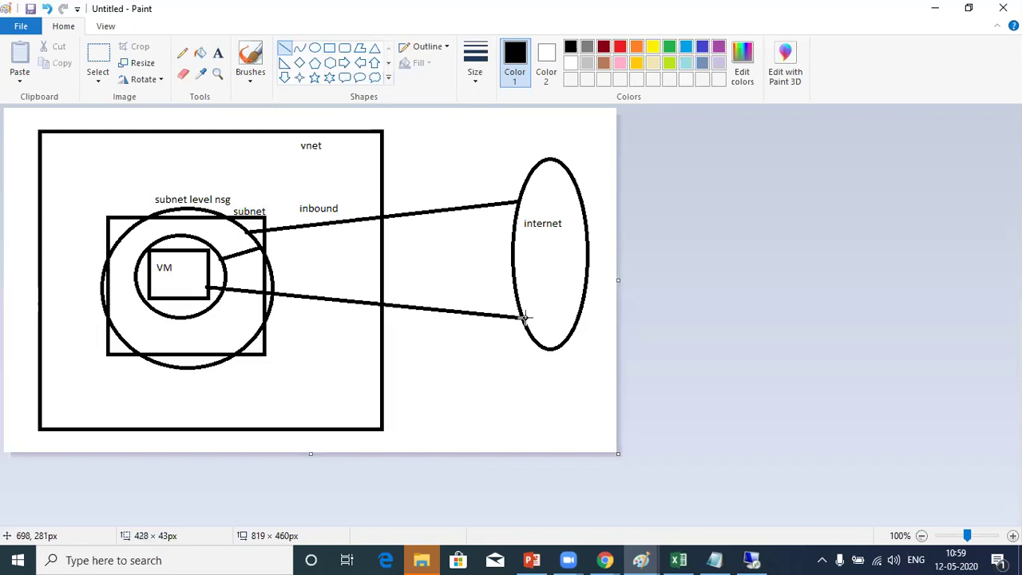
click(217, 53)
drag(298, 277, 405, 296)
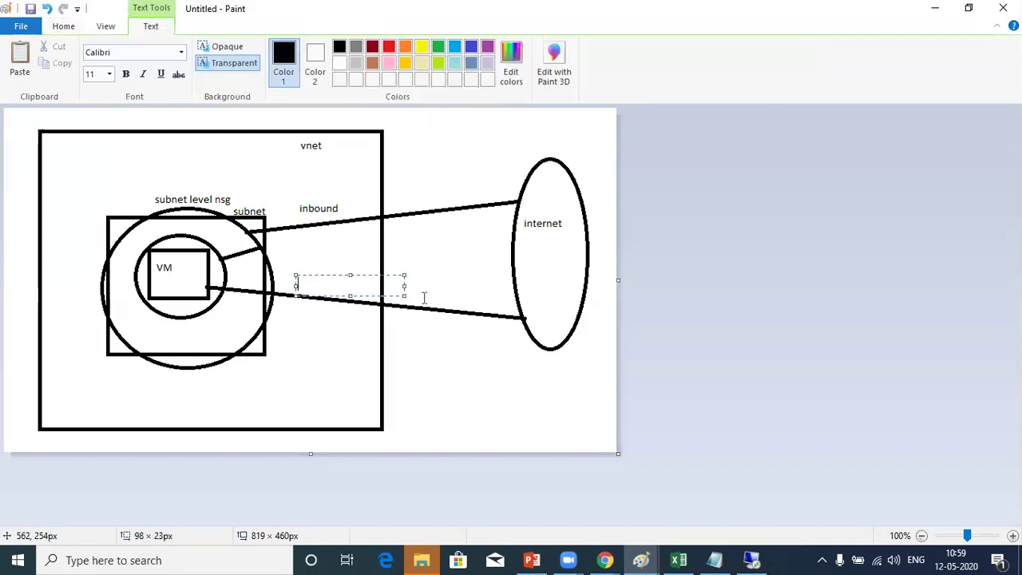
text(outbound)
click(328, 354)
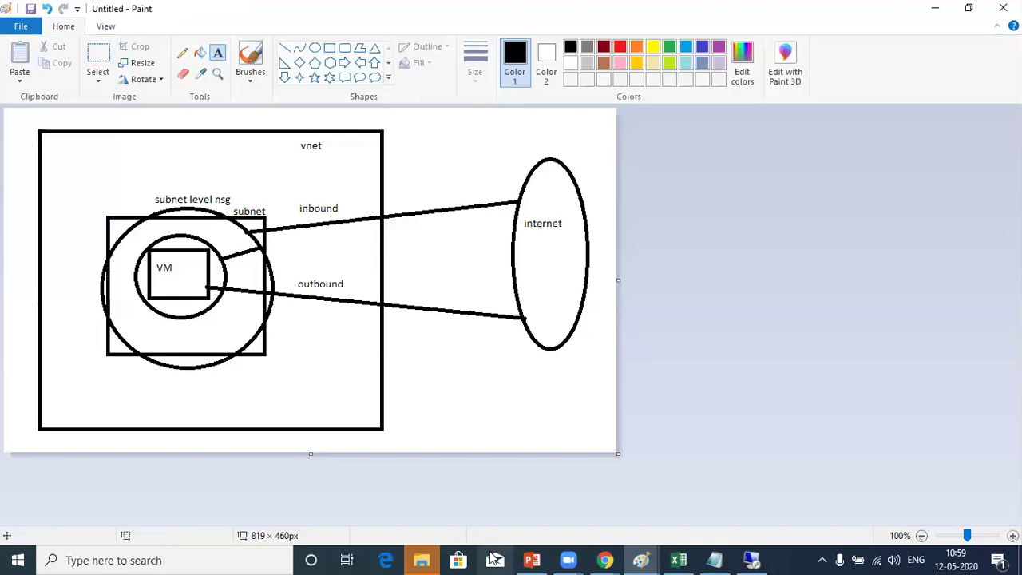
Switch to the Azure portal in Chrome and return to its home page.
mouse_move(613, 558)
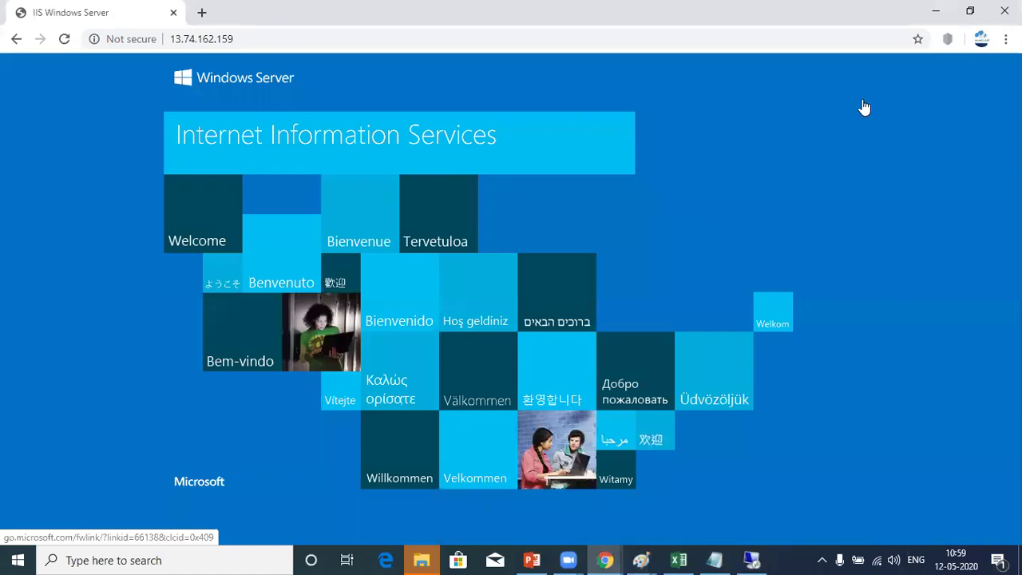
click(931, 10)
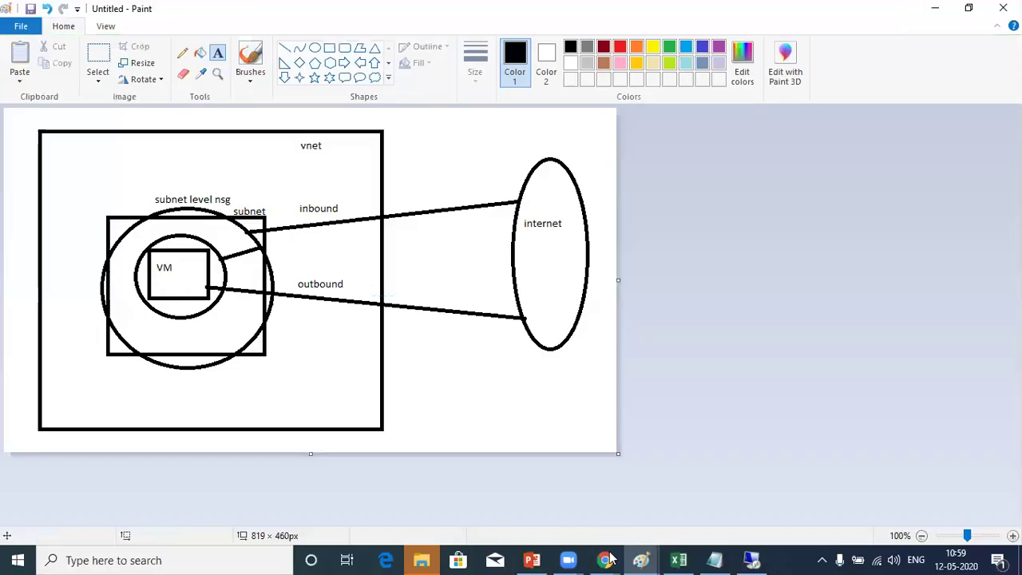
mouse_move(605, 558)
click(559, 513)
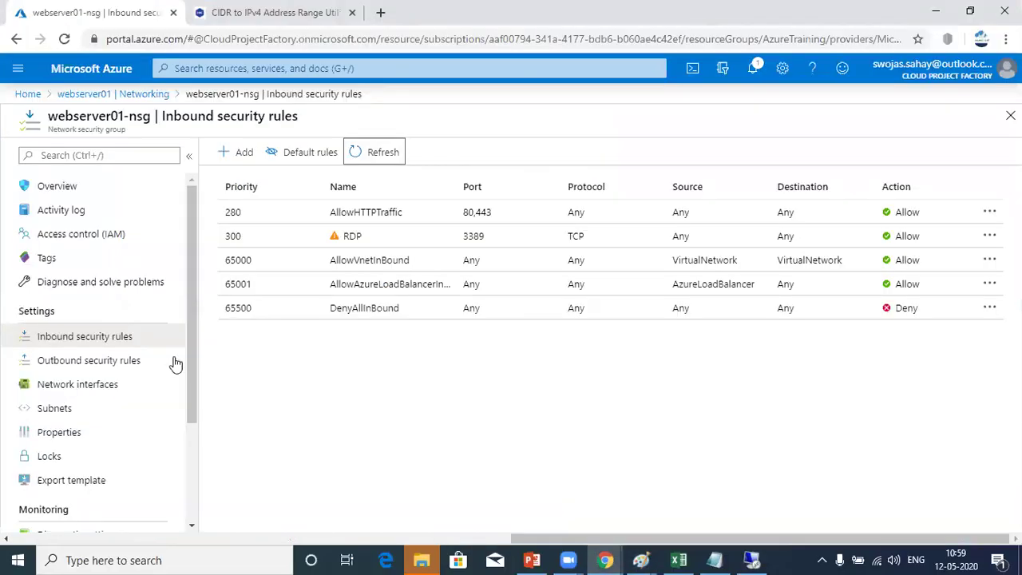
click(30, 94)
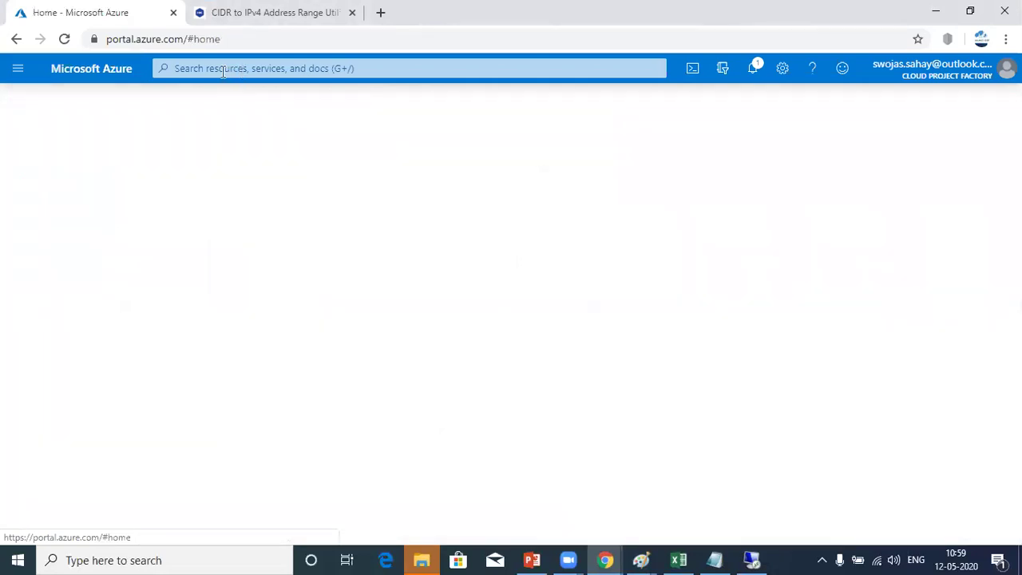
Search the portal for network secur and open the Network security groups service.
click(220, 68)
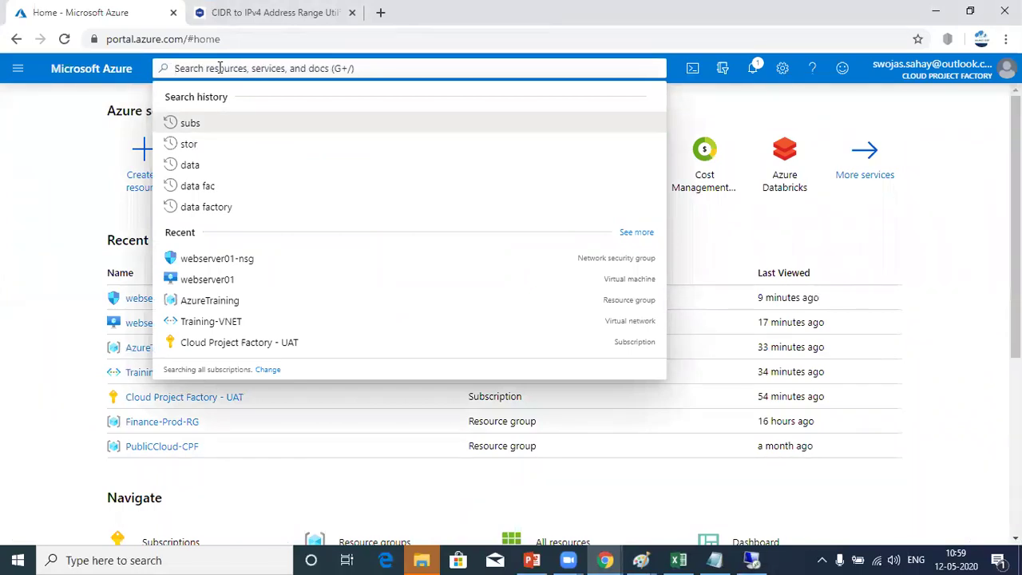
text(ne)
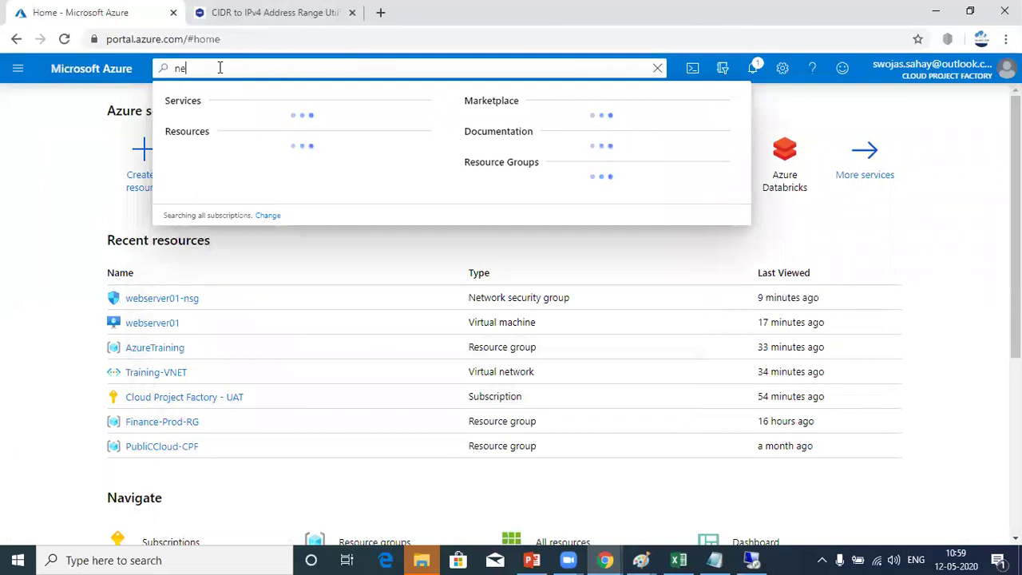
text(twork securreity)
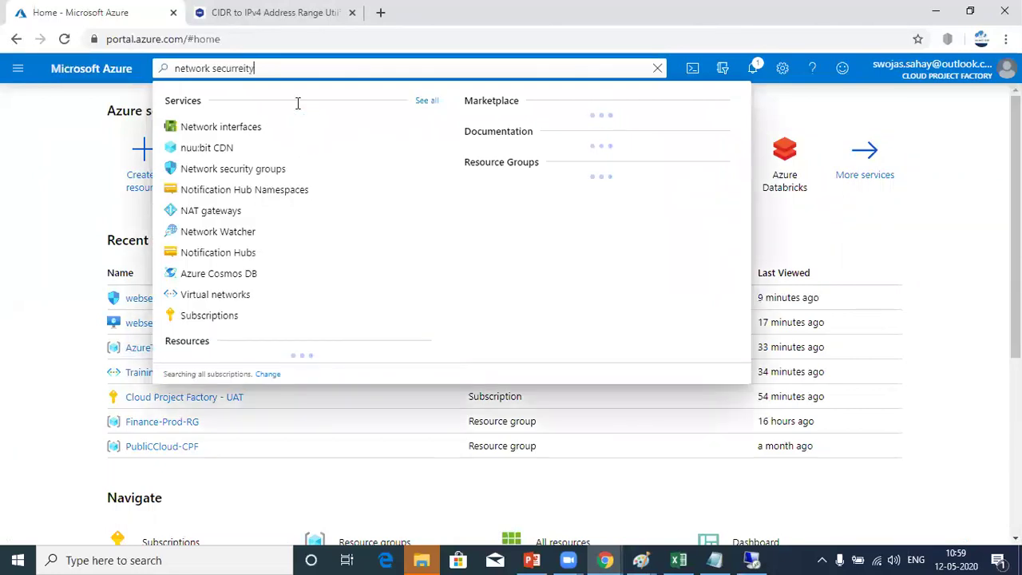
key(BackSpace)
key(BackSpace)
key(BackSpace)
key(BackSpace)
key(BackSpace)
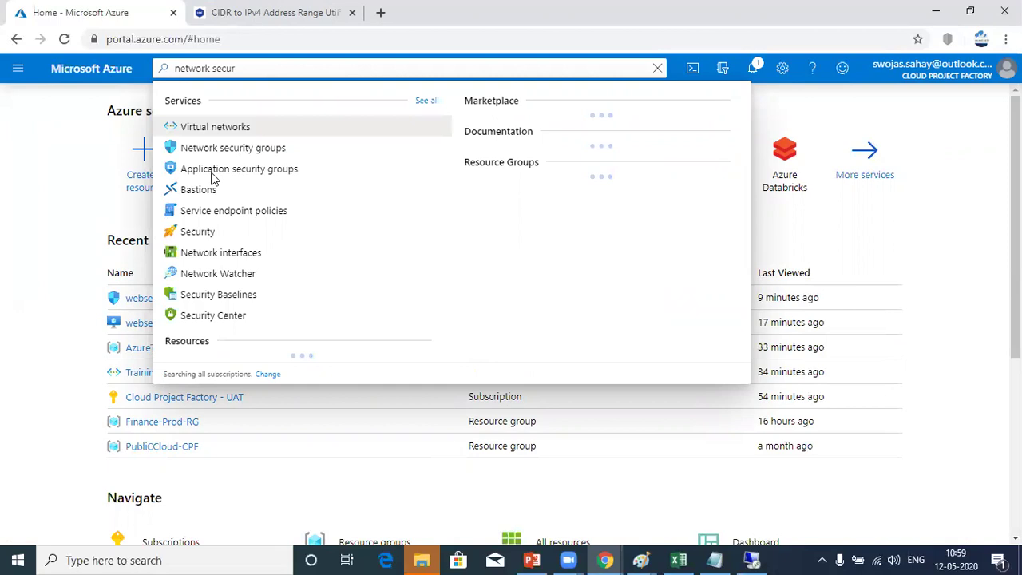
click(206, 129)
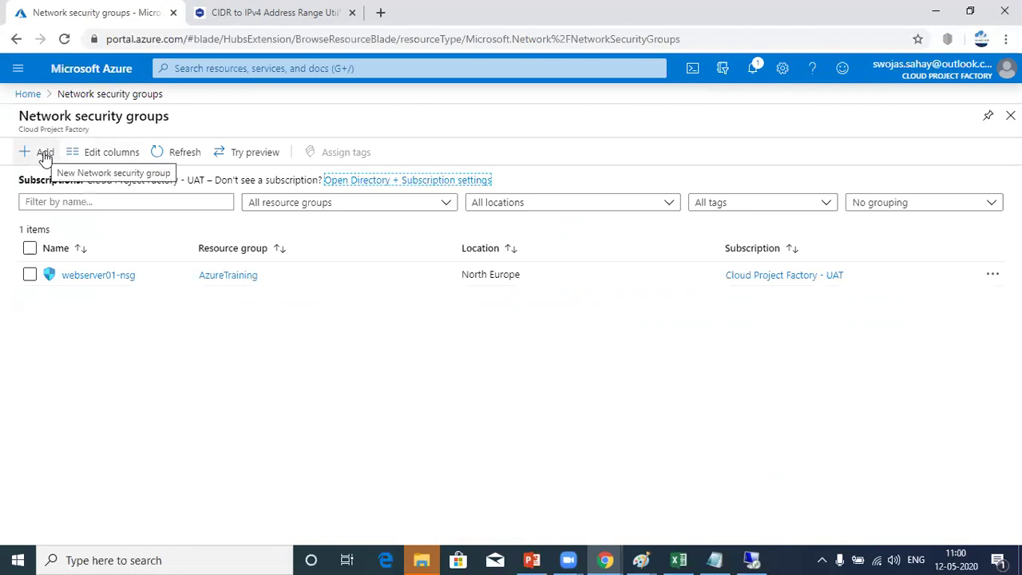
Start a new network security group named NSG-WebserverSubnet in the AzureTraining resource group.
click(44, 152)
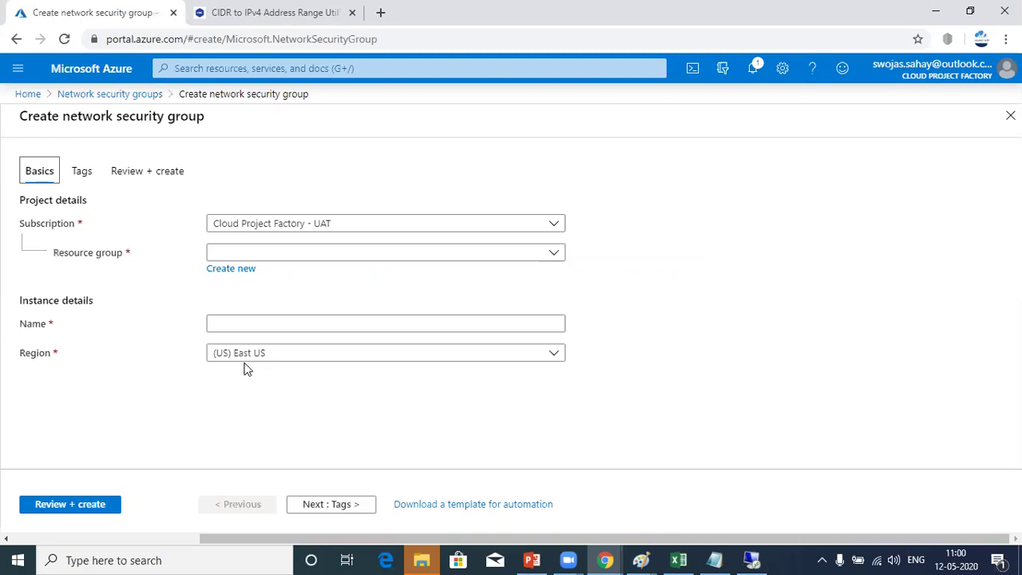
click(454, 257)
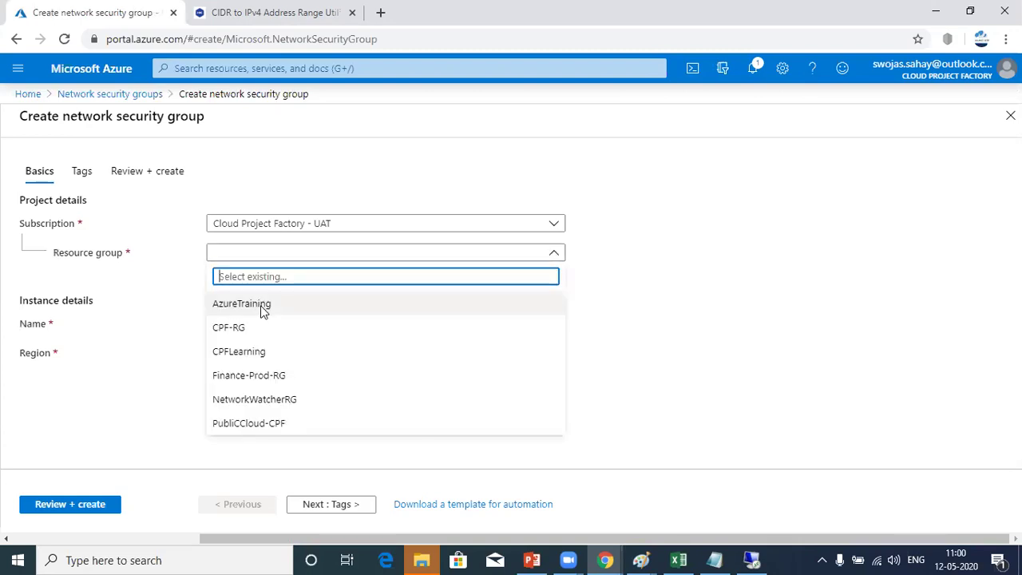
click(261, 308)
click(250, 324)
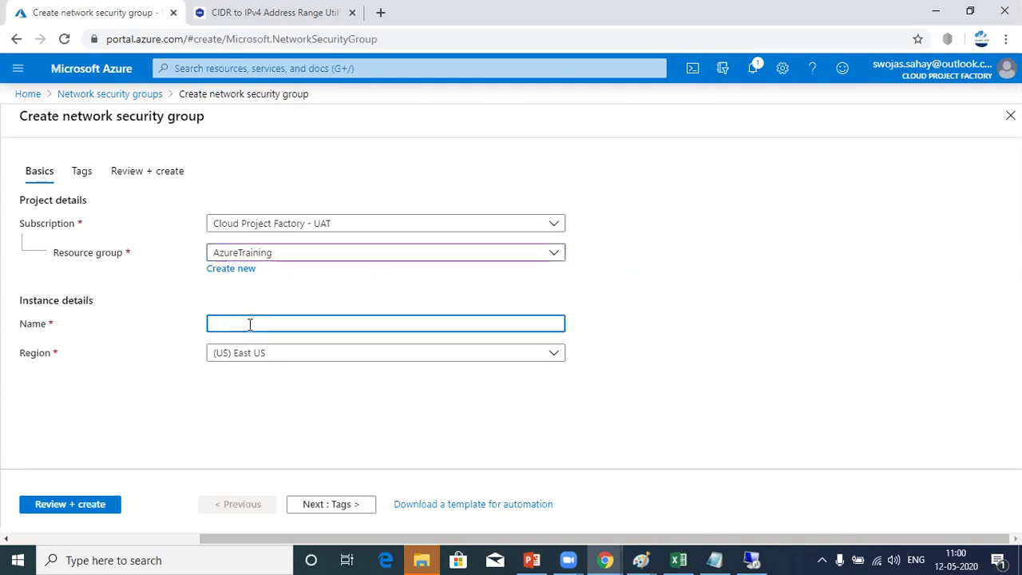
text(NSG-)
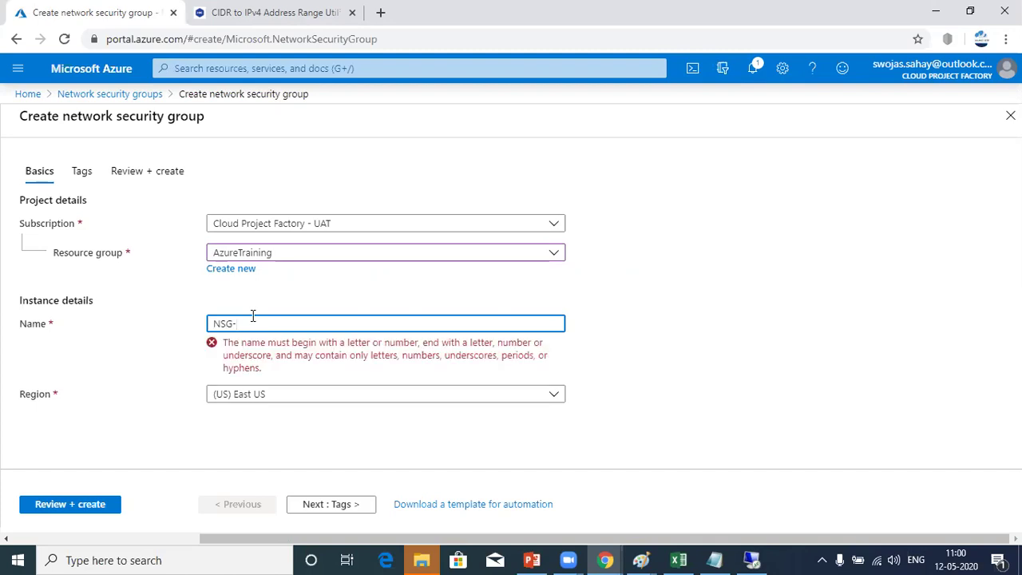
text(WebserverSubnet)
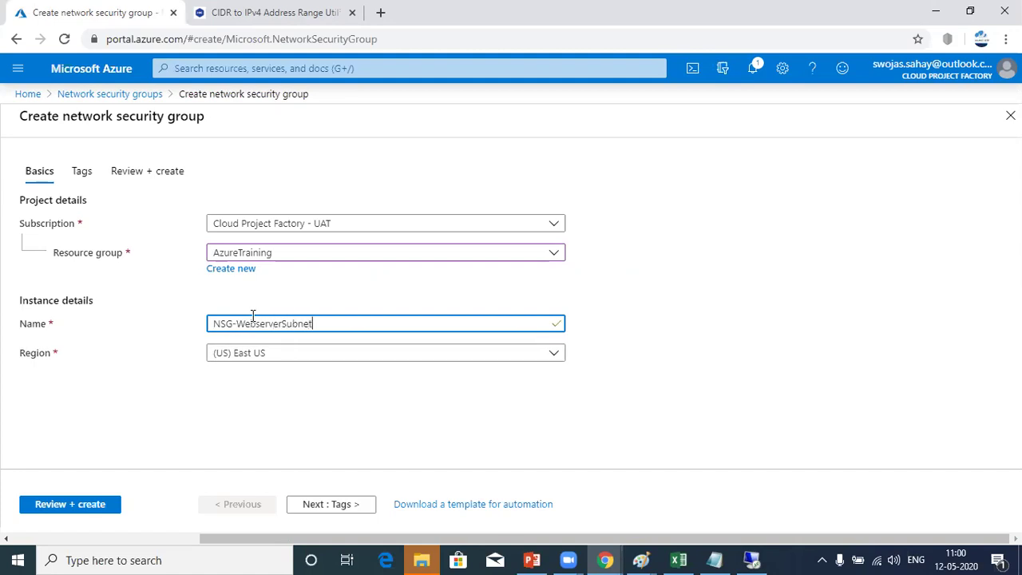
Set the group's region to (Europe) North Europe, then review and create the network security group.
click(259, 359)
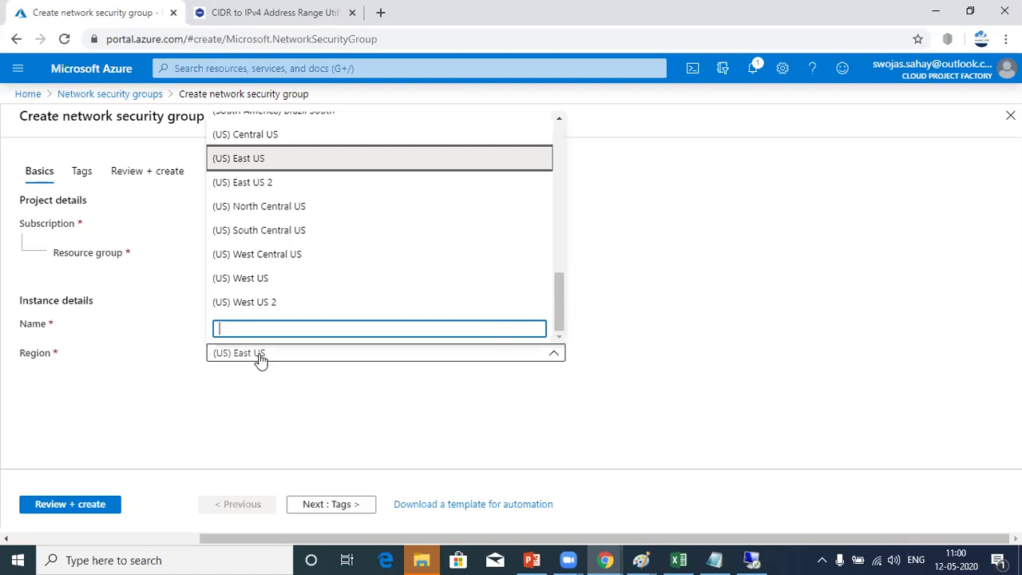
text(north)
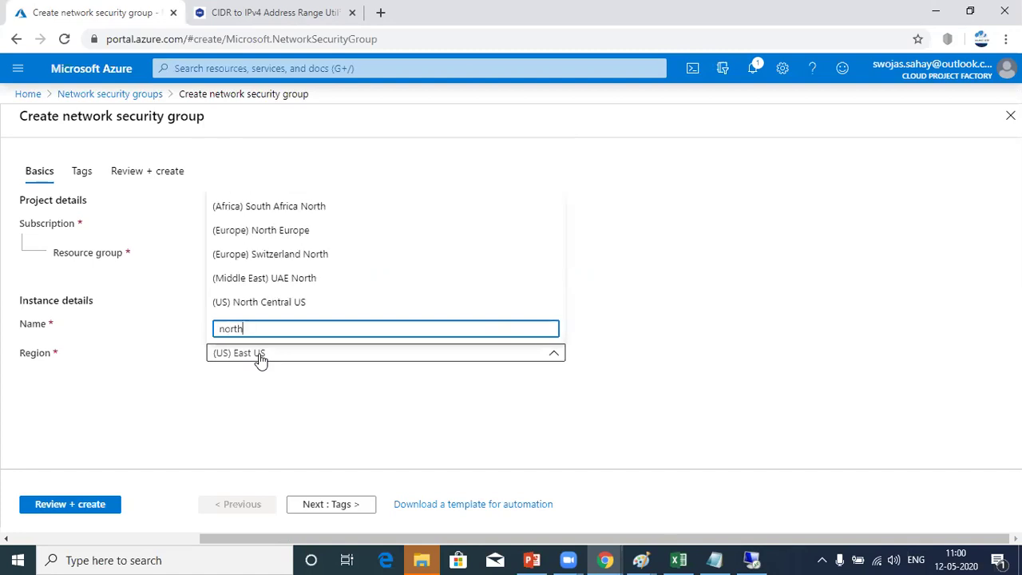
click(276, 230)
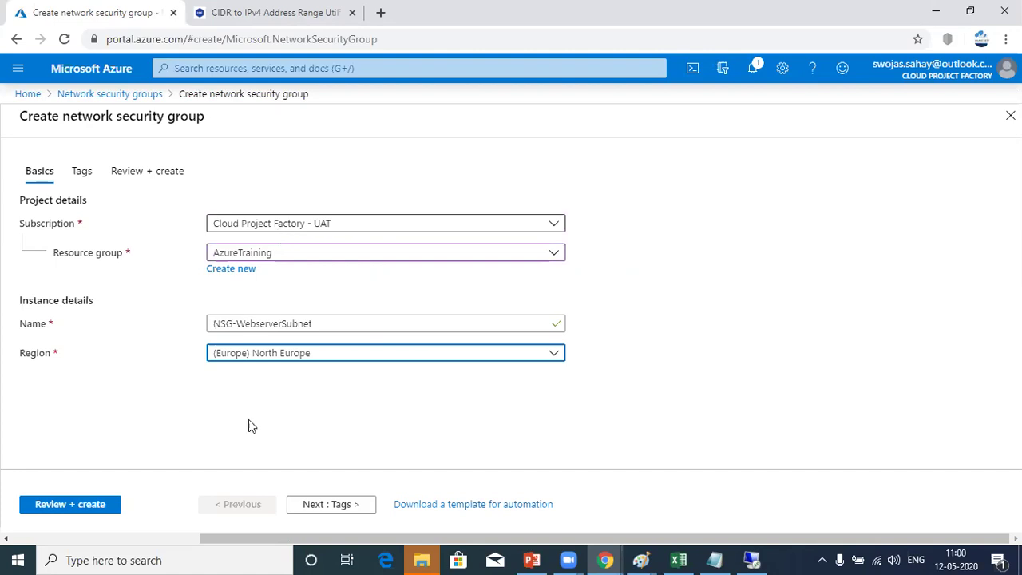
click(214, 407)
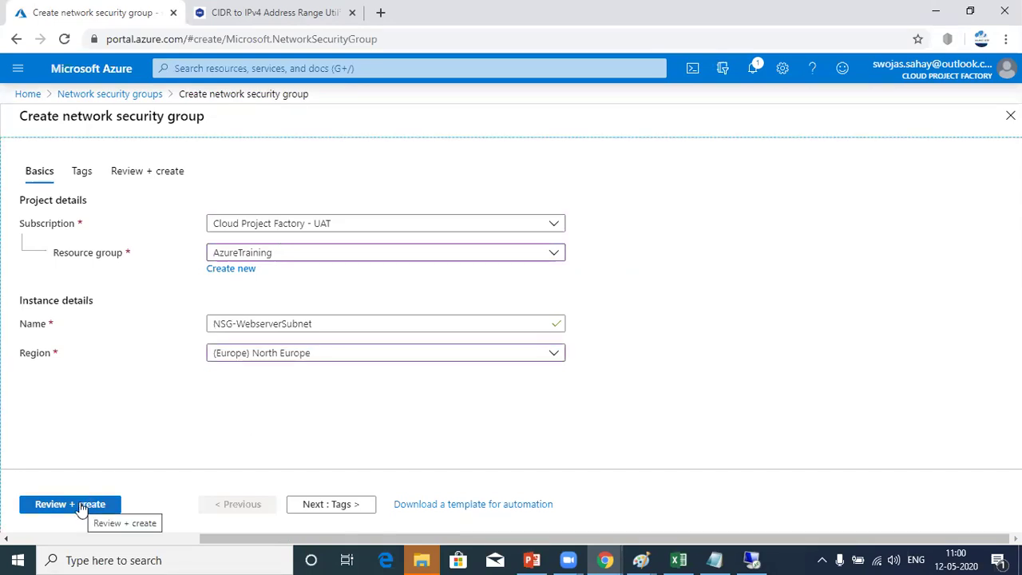
click(80, 504)
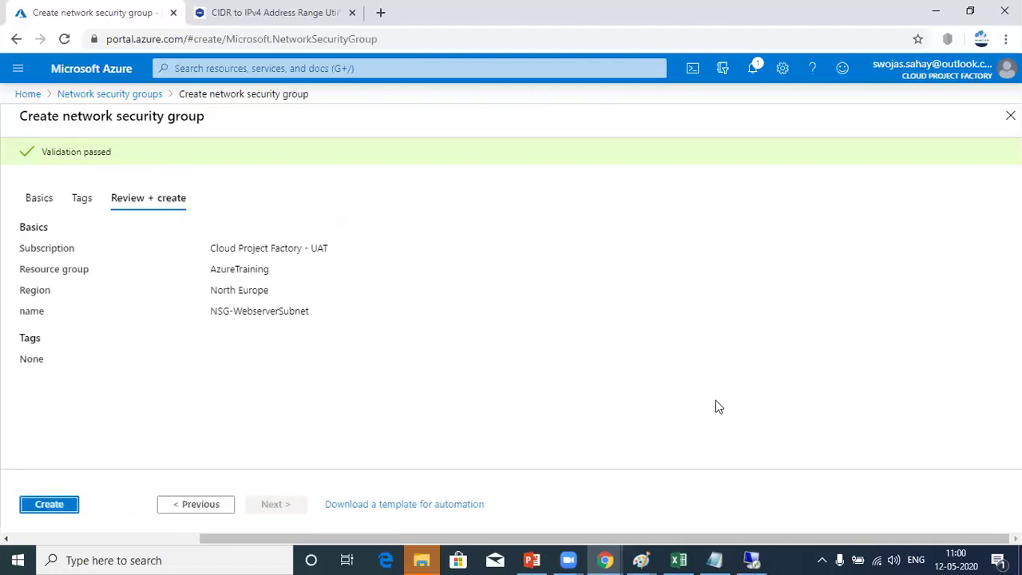
click(52, 504)
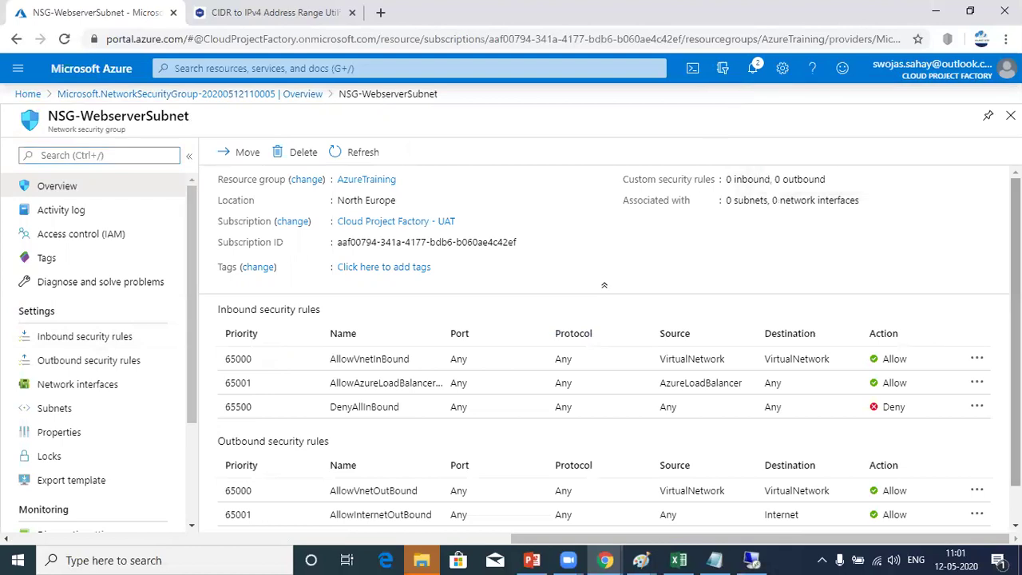
Associate NSG-WebserverSubnet with the webserver-subnet subnet of the Training-VNET virtual network.
scroll(447, 324, down, 1)
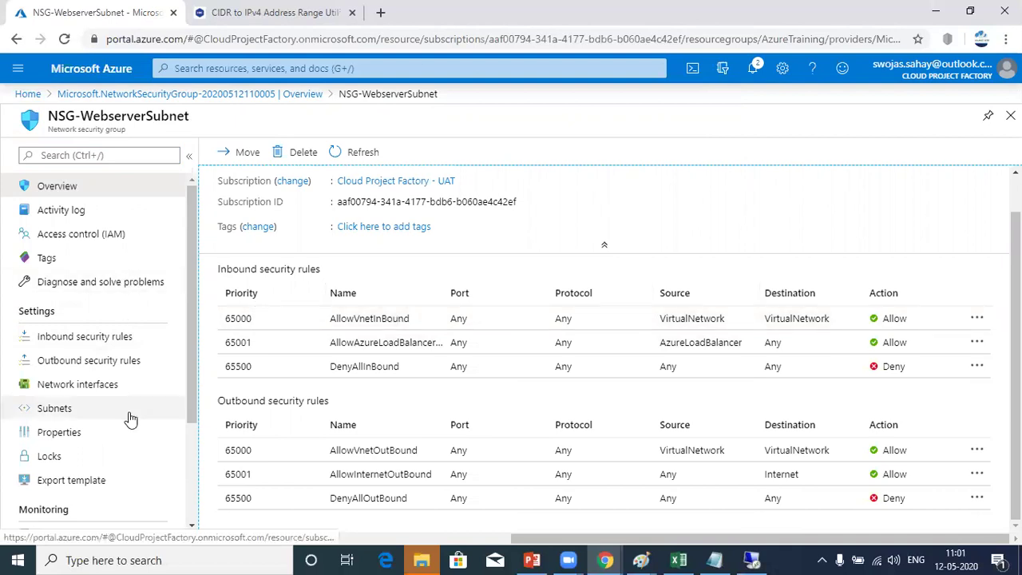
click(65, 411)
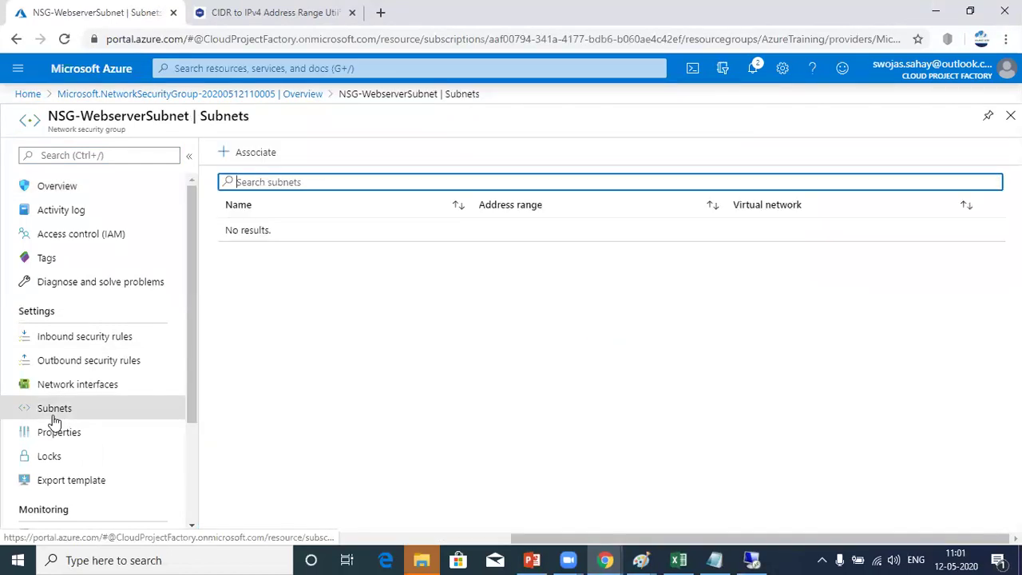
click(236, 157)
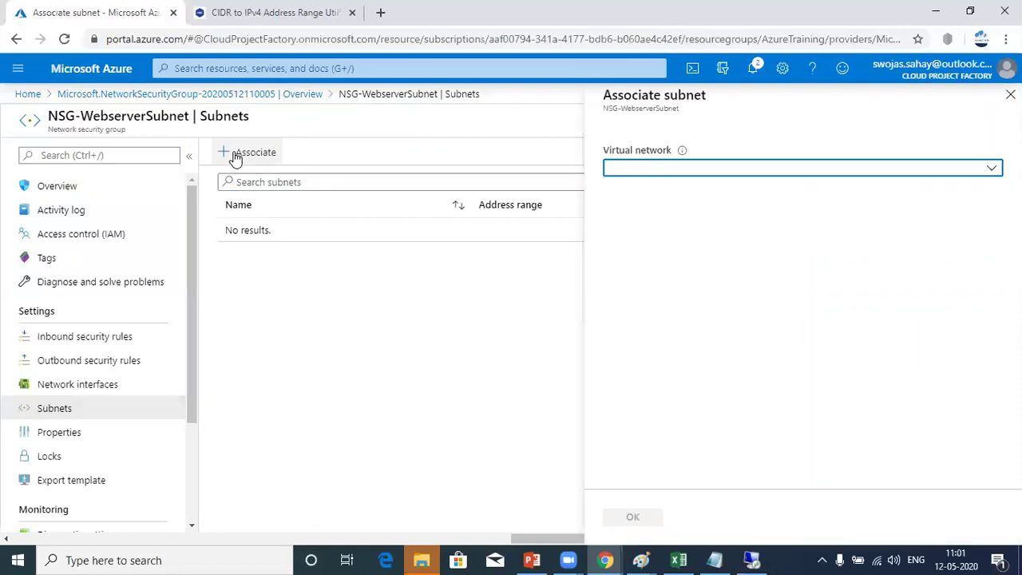
click(992, 172)
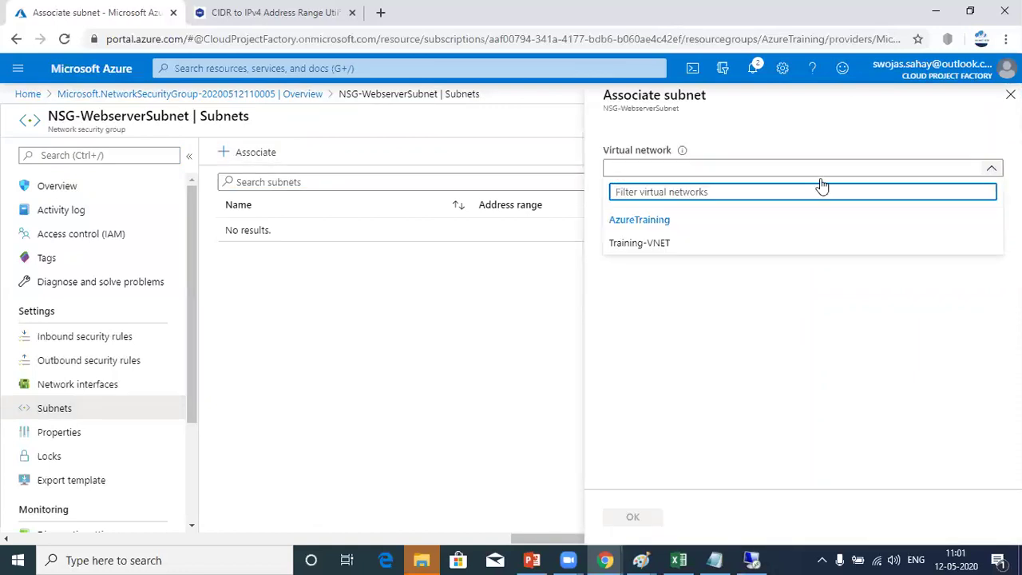
click(642, 243)
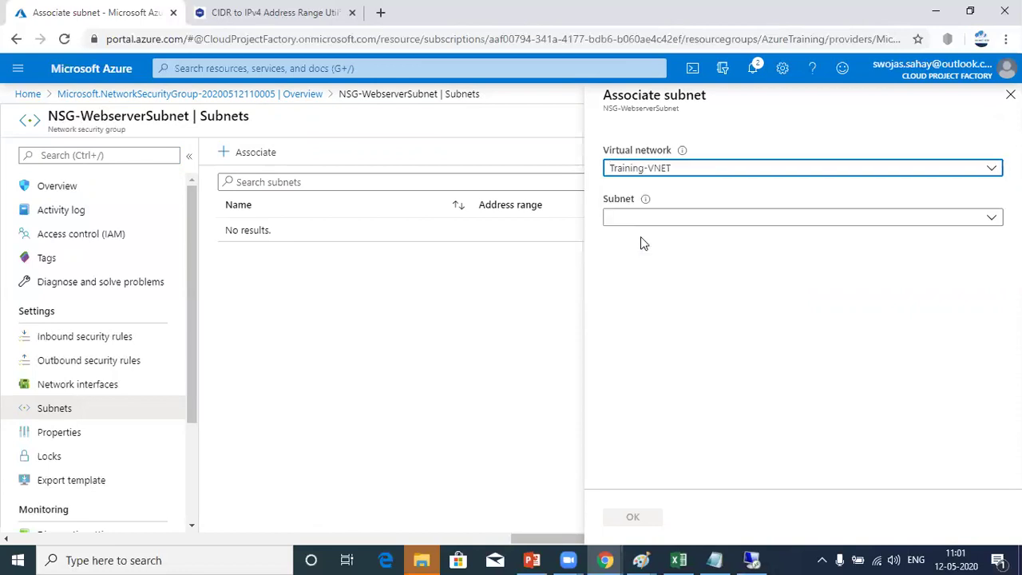
click(714, 222)
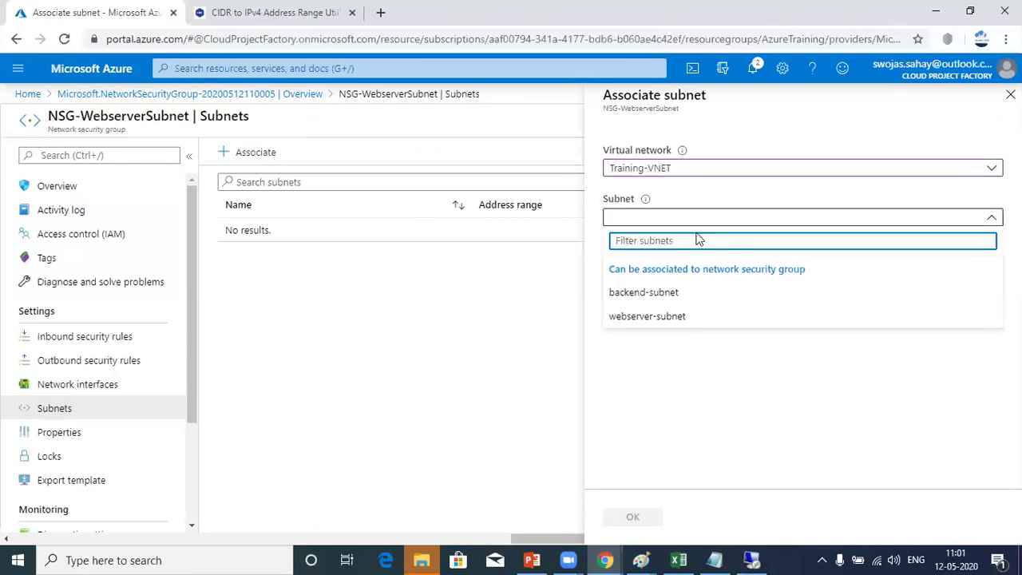
click(663, 317)
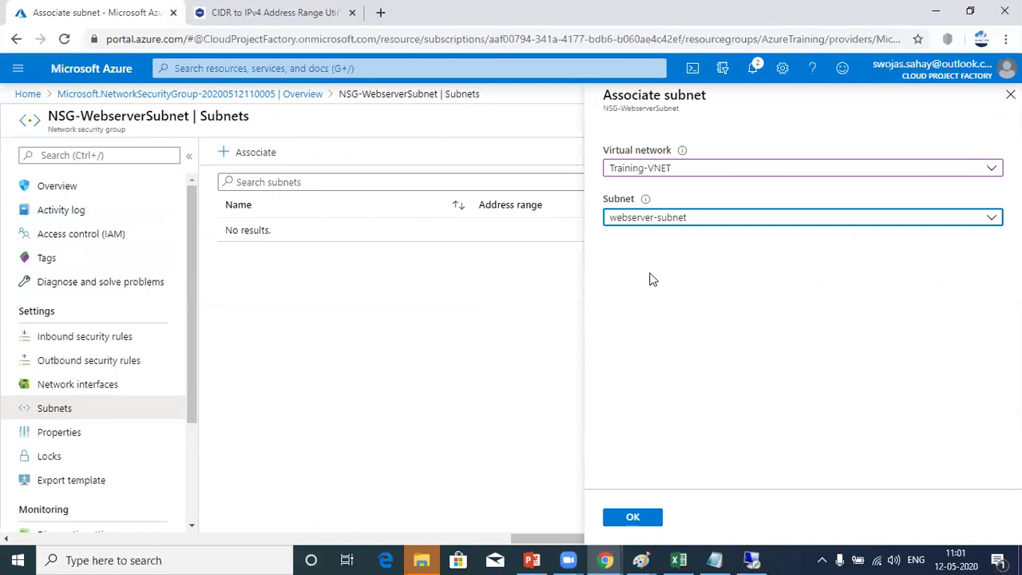
click(626, 519)
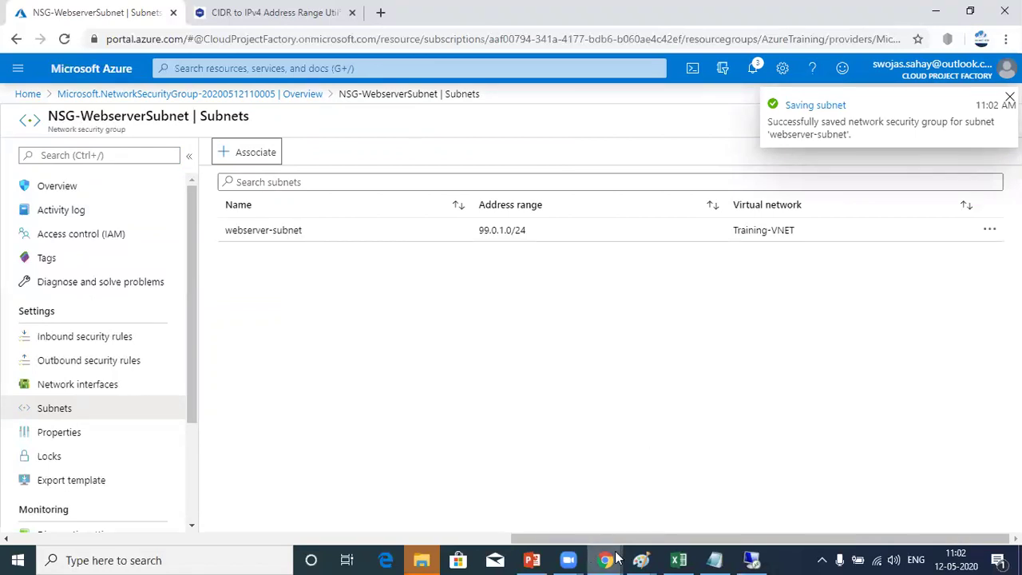
Switch to Paint and examine the inbound and outbound paths through the subnet-level and VM-level security groups.
mouse_move(612, 558)
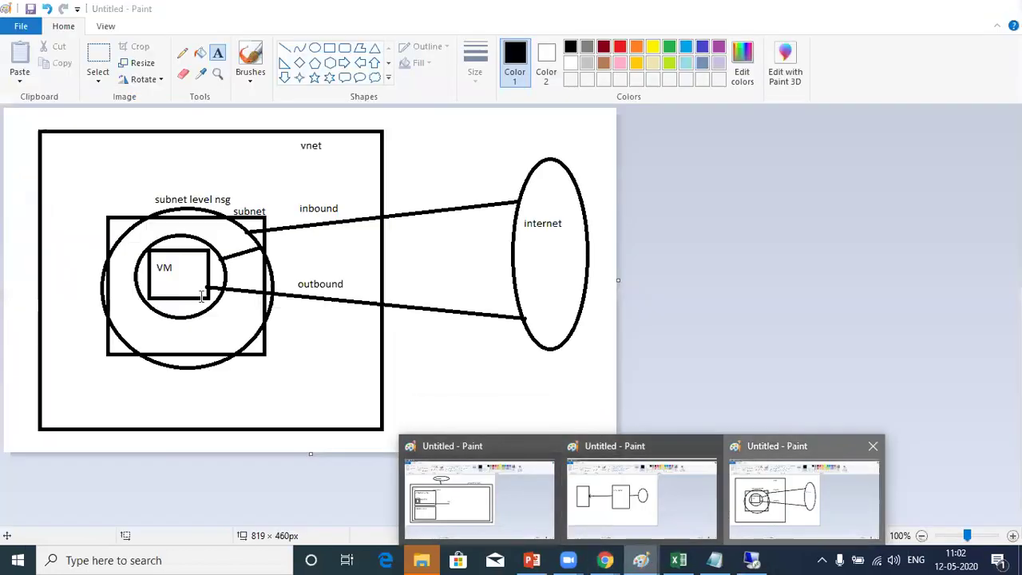
click(790, 513)
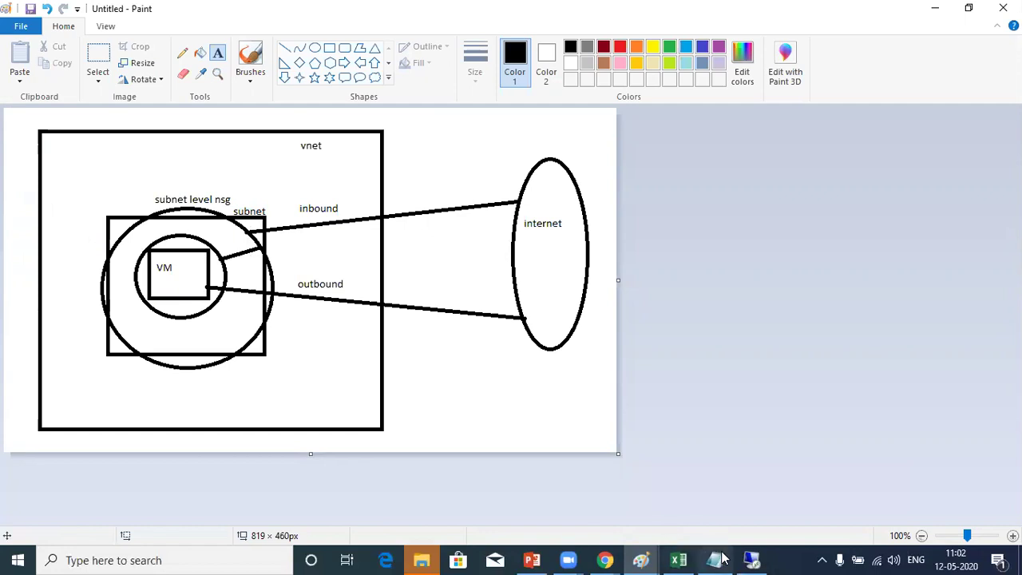
mouse_move(602, 560)
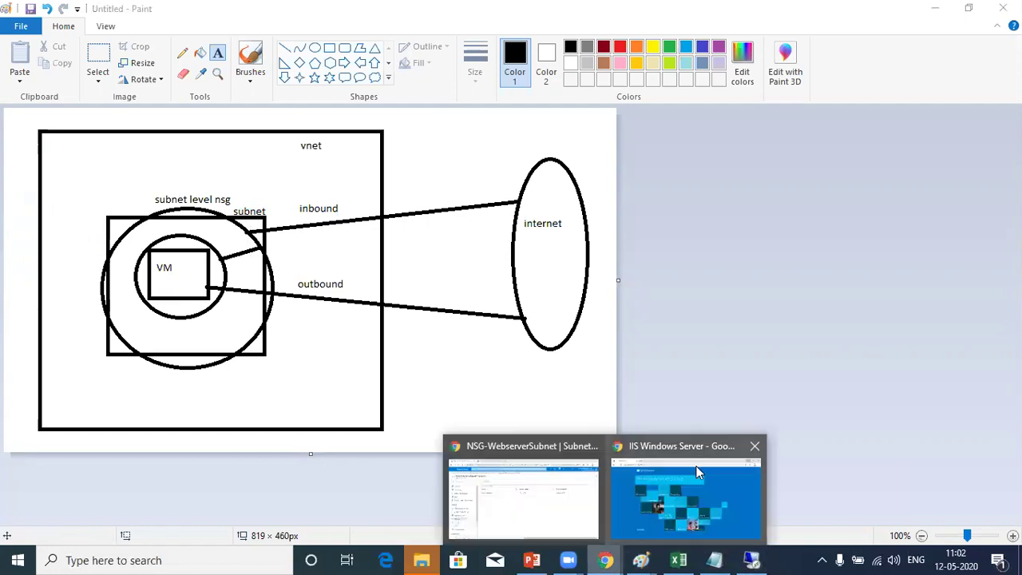
Switch to the IIS site at 13.74.162.159 and reload it repeatedly to test whether it still opens.
click(697, 462)
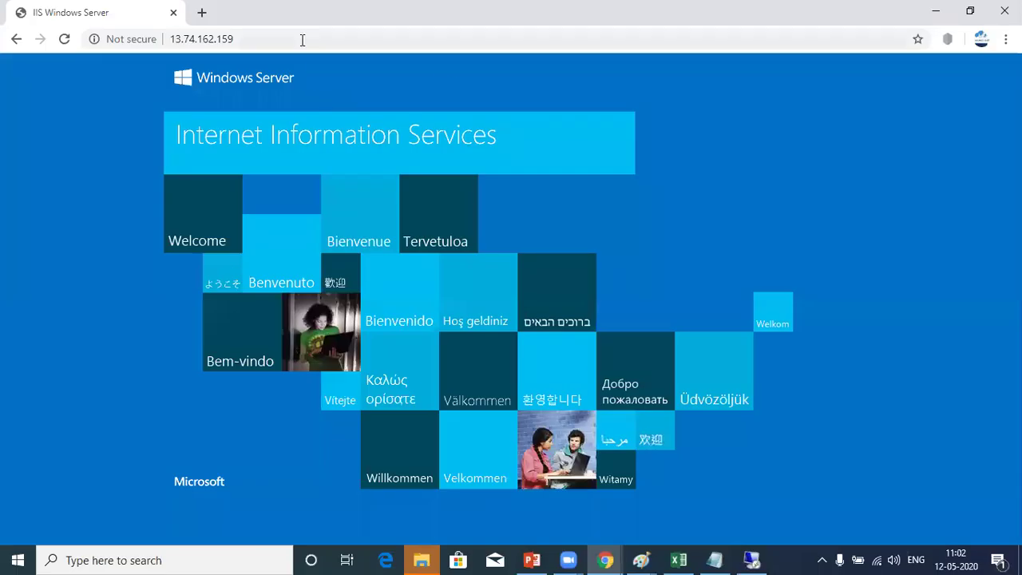
click(301, 39)
key(Return)
key(F5)
key(F5)
click(450, 61)
click(450, 61)
key(F5)
Return to the Azure portal and examine the inbound port rules in webserver01's Networking settings.
mouse_move(605, 559)
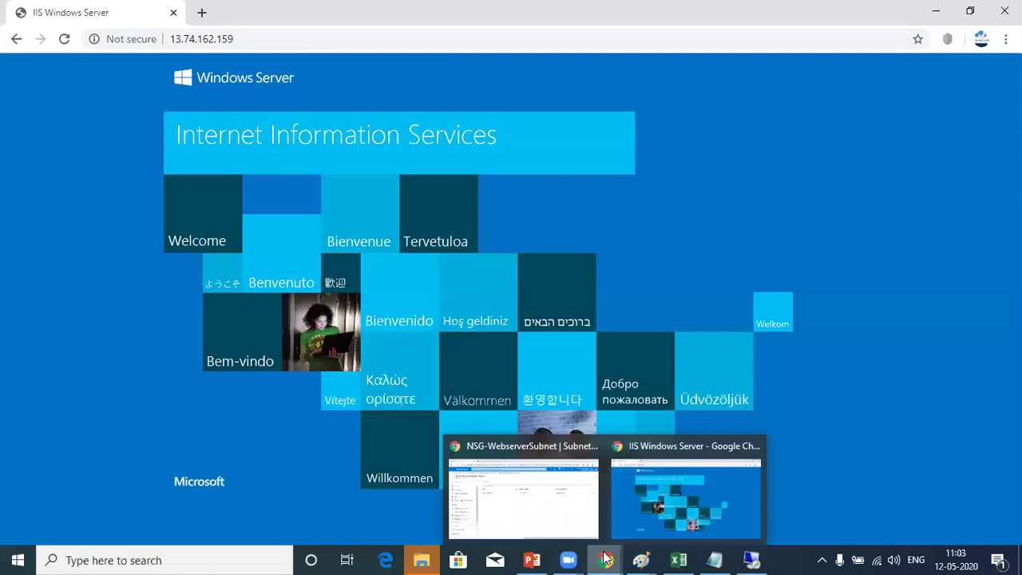
click(527, 504)
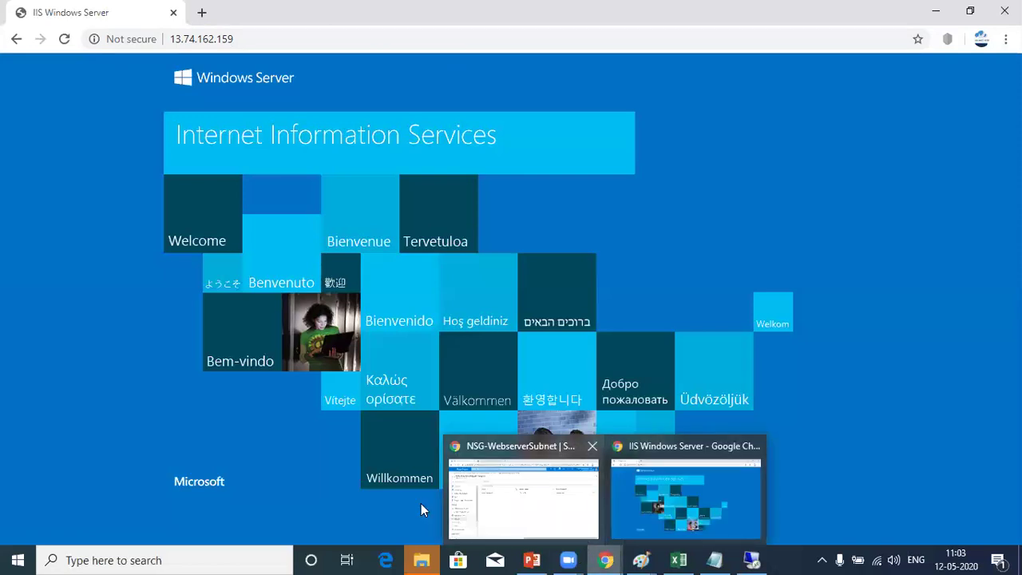
click(22, 94)
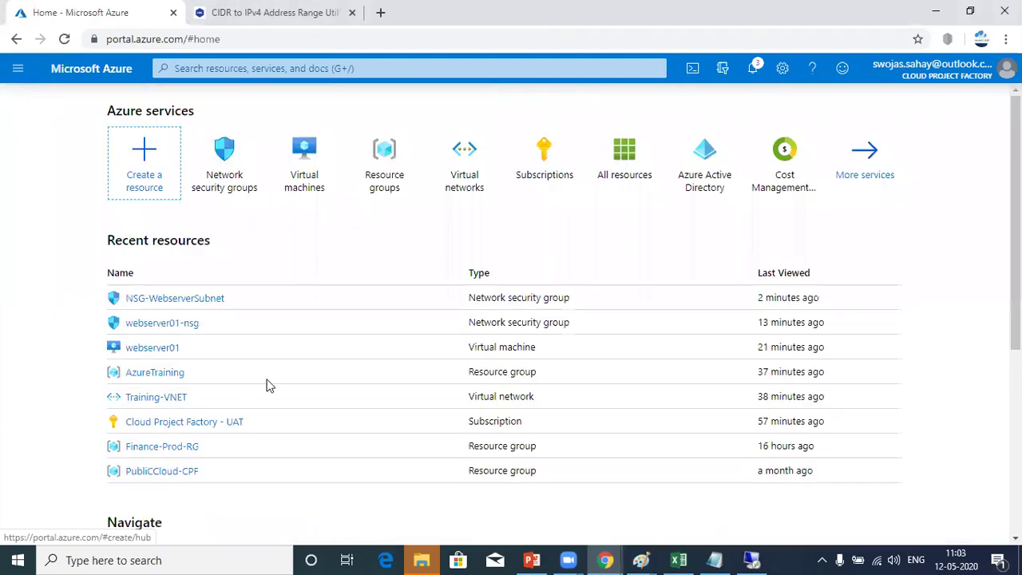
click(168, 351)
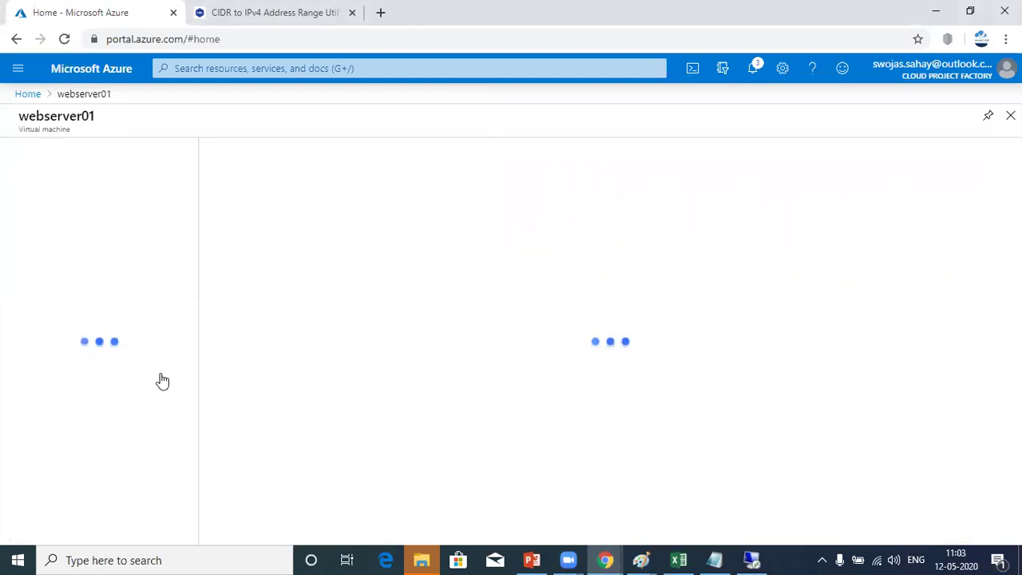
click(76, 339)
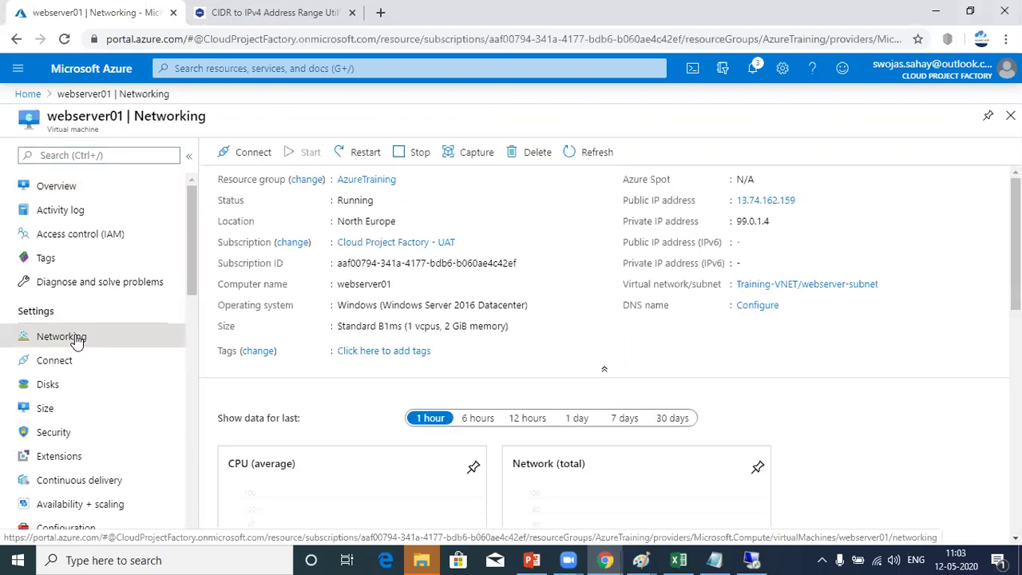
click(76, 339)
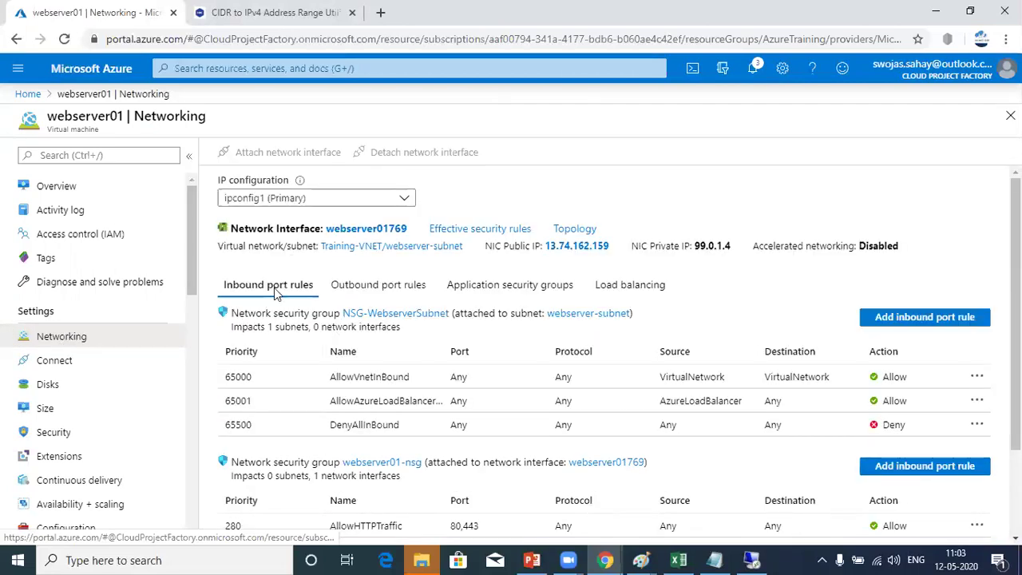
scroll(631, 314, down, 2)
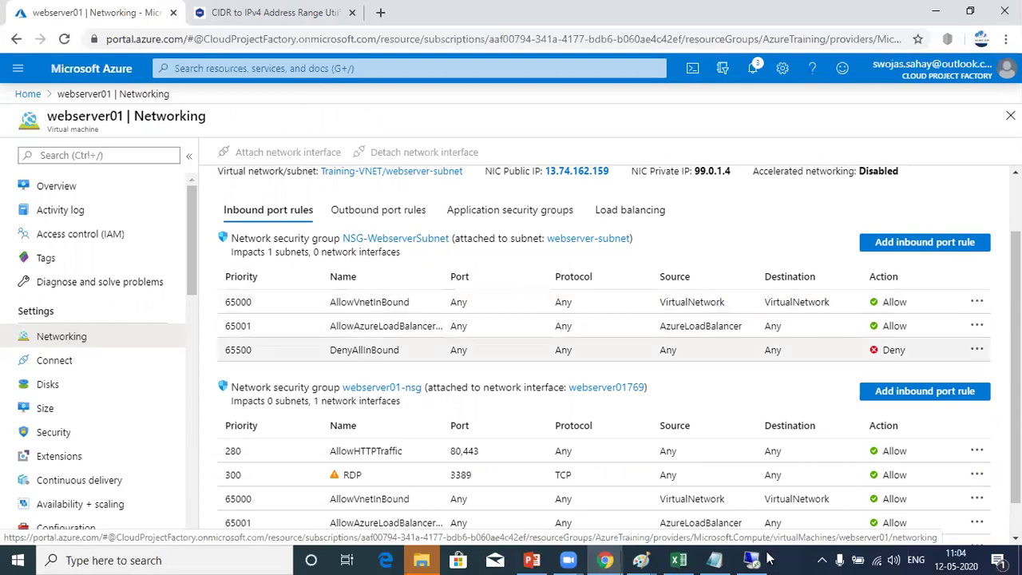
Switch back to the site at 13.74.162.159 and reload it to check access through the subnet-level security group.
click(605, 560)
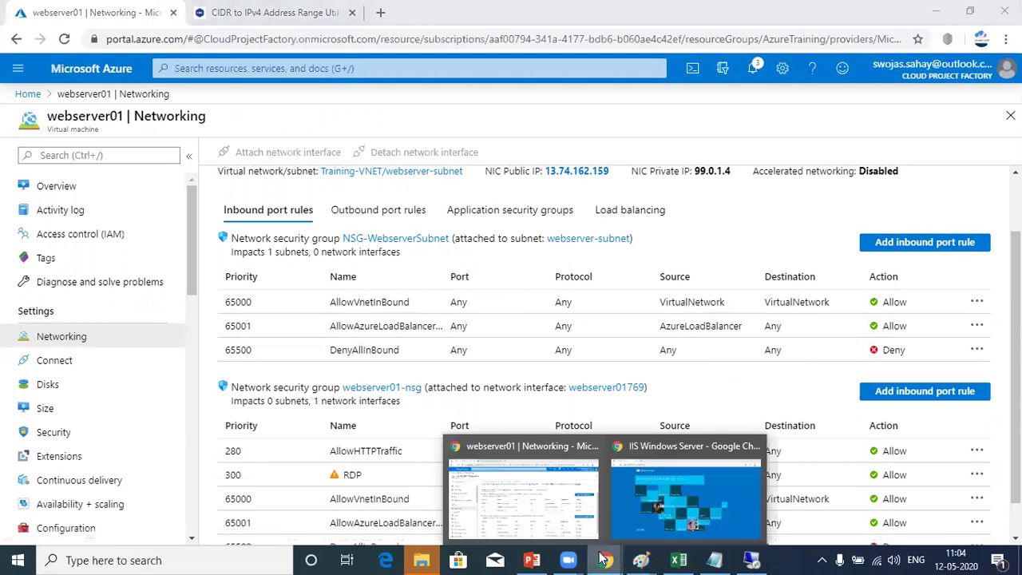
click(659, 495)
key(F5)
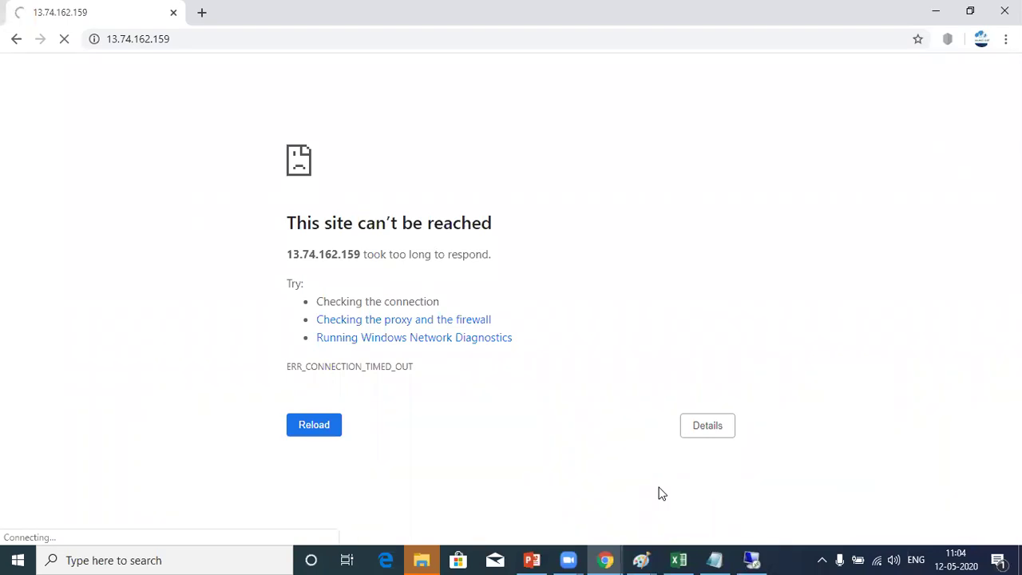
Back in the Azure portal, start a new inbound rule on NSG-WebserverSubnet with destination port ranges 80,443.
key(alt+Tab)
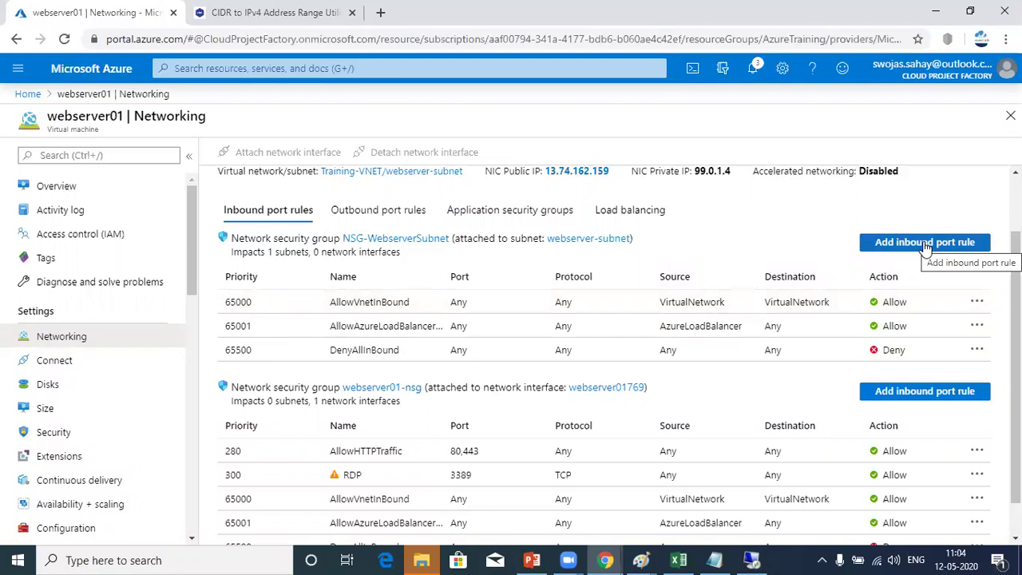
click(925, 243)
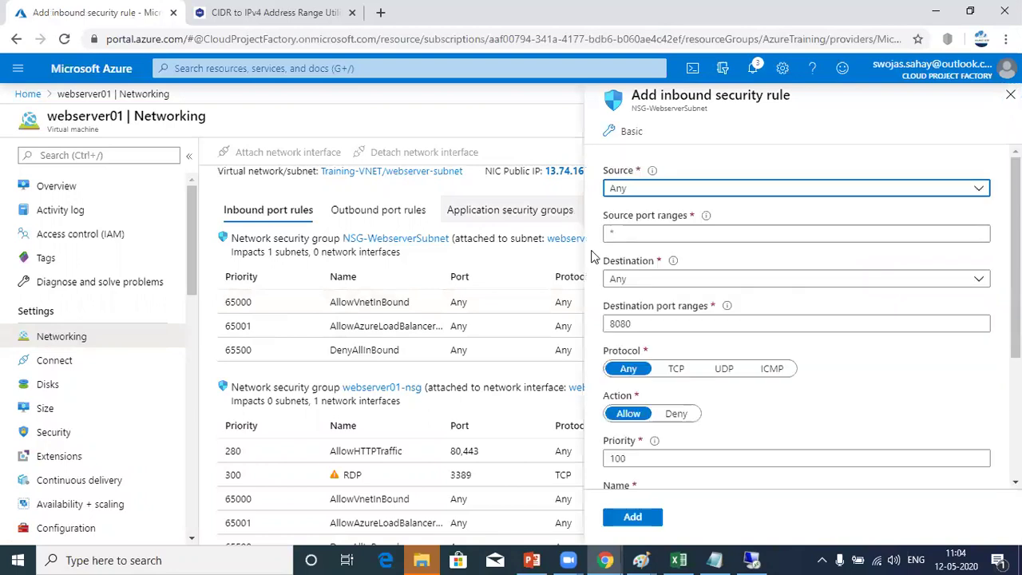
key(Tab)
key(Tab)
key(Tab)
text(80,443)
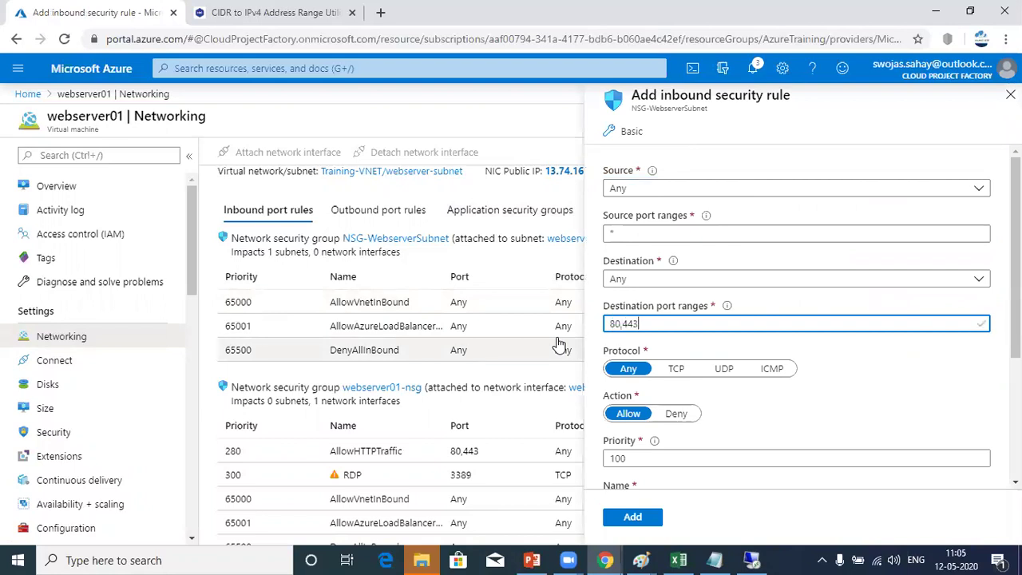
Set the inbound rule's priority to 250, name it HTTPTraffic, and add it to the security group.
scroll(558, 345, down, 1)
double_click(611, 458)
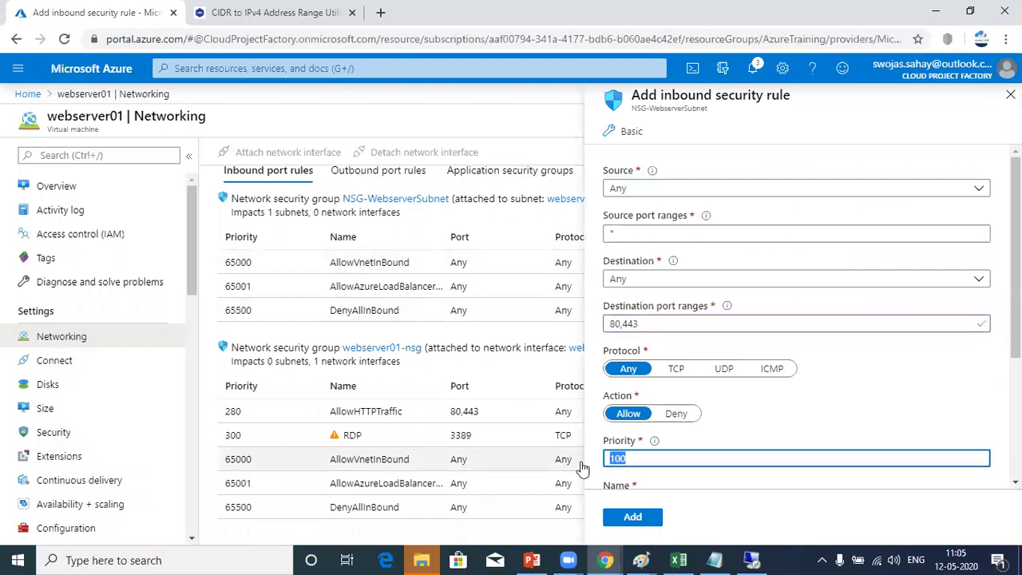
text(250)
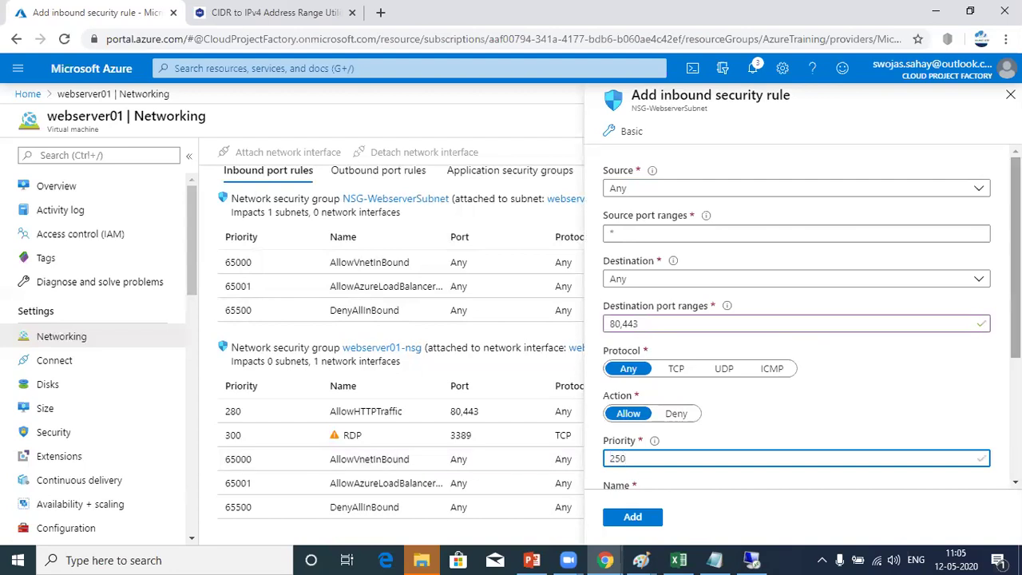
scroll(664, 375, down, 3)
double_click(664, 375)
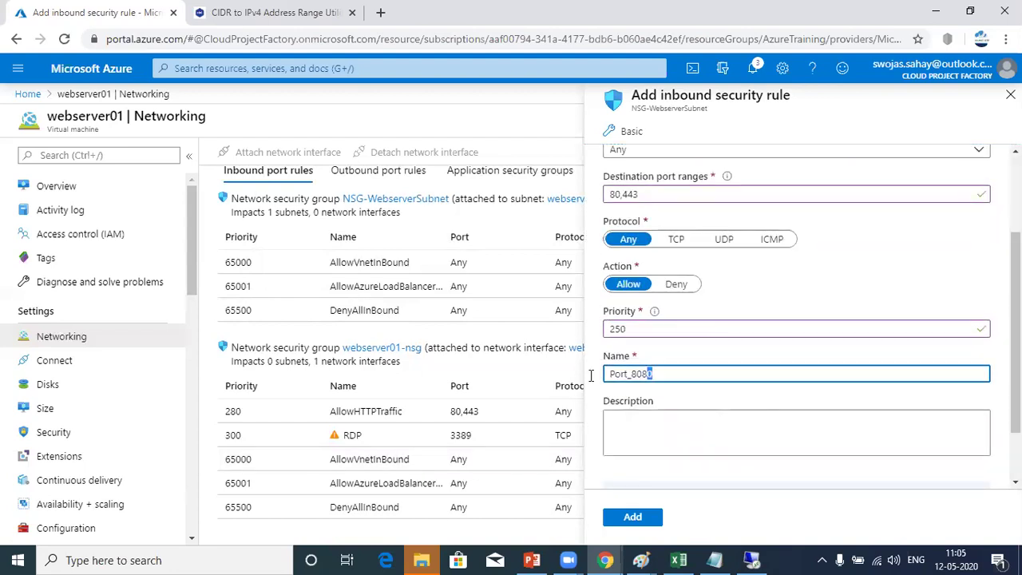
text(HTTPTraffic)
click(634, 518)
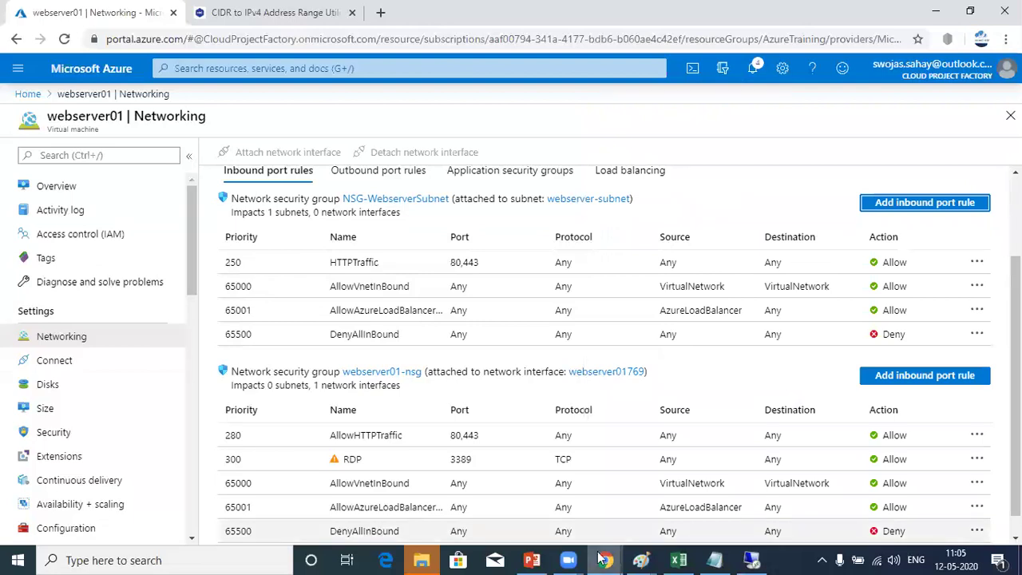
Switch to the site at 13.74.162.159 and reload it to test access with the HTTPTraffic rule in place.
key(alt+Tab)
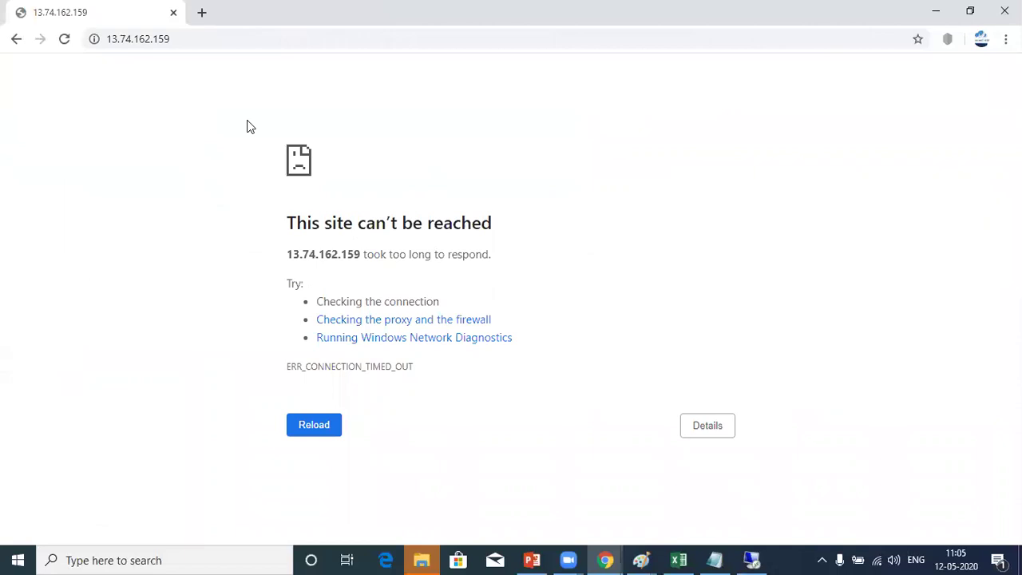
key(F5)
key(F5)
key(F5)
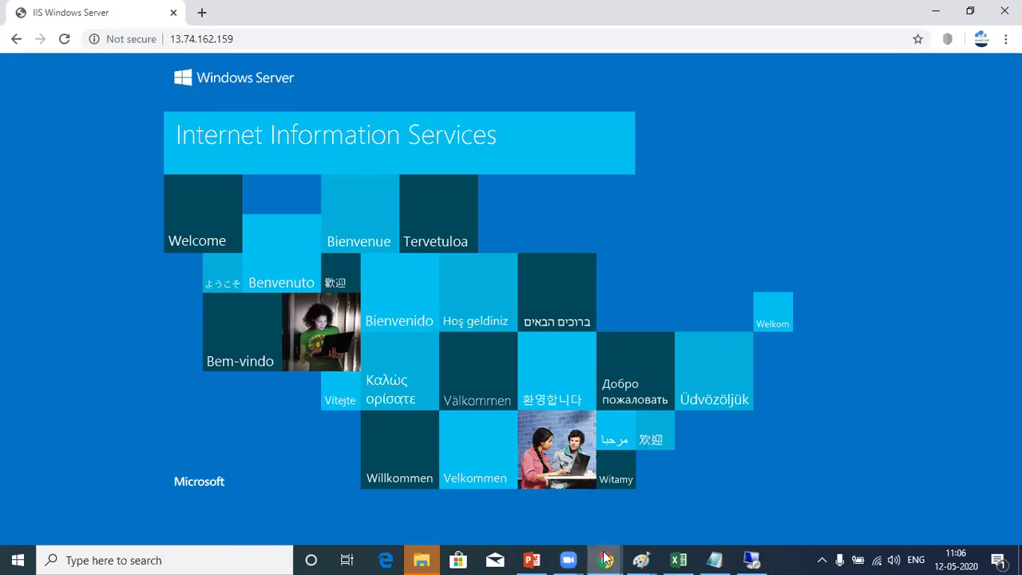
Return to webserver01's Networking page and compare the inbound rules of NSG-WebserverSubnet and webserver01-nsg.
mouse_move(605, 560)
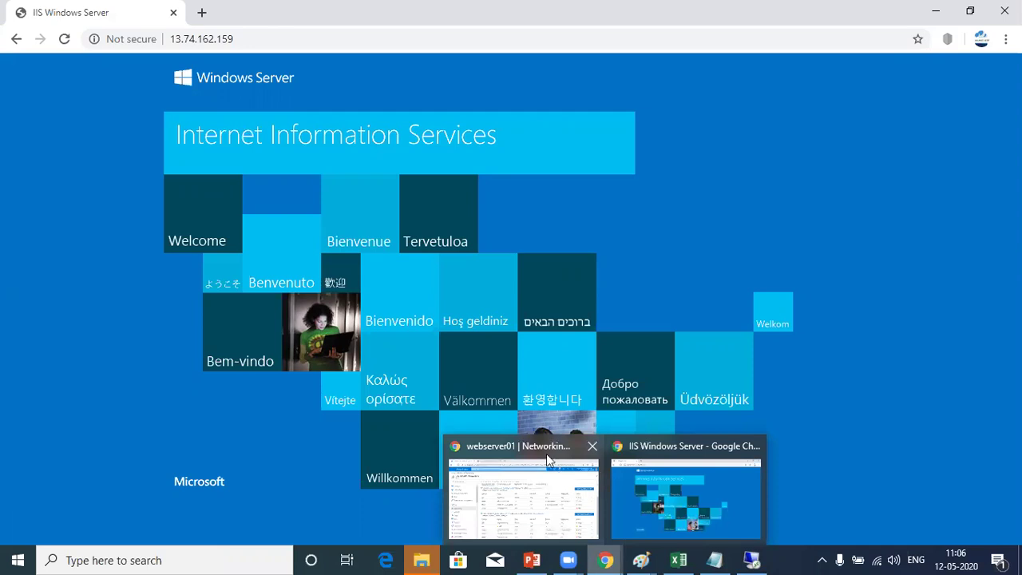
mouse_move(544, 448)
click(581, 432)
scroll(588, 410, up, 3)
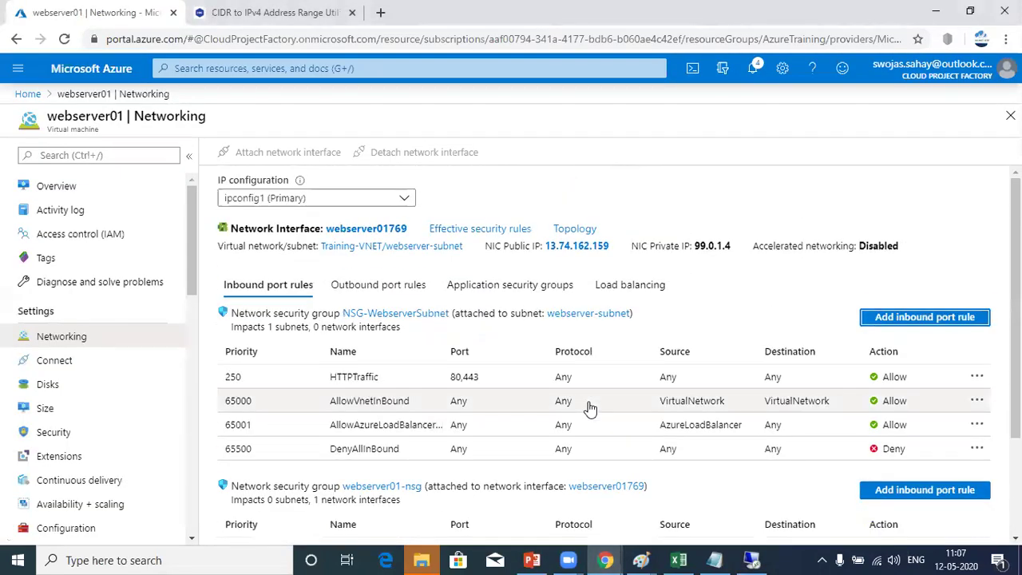
scroll(588, 408, down, 1)
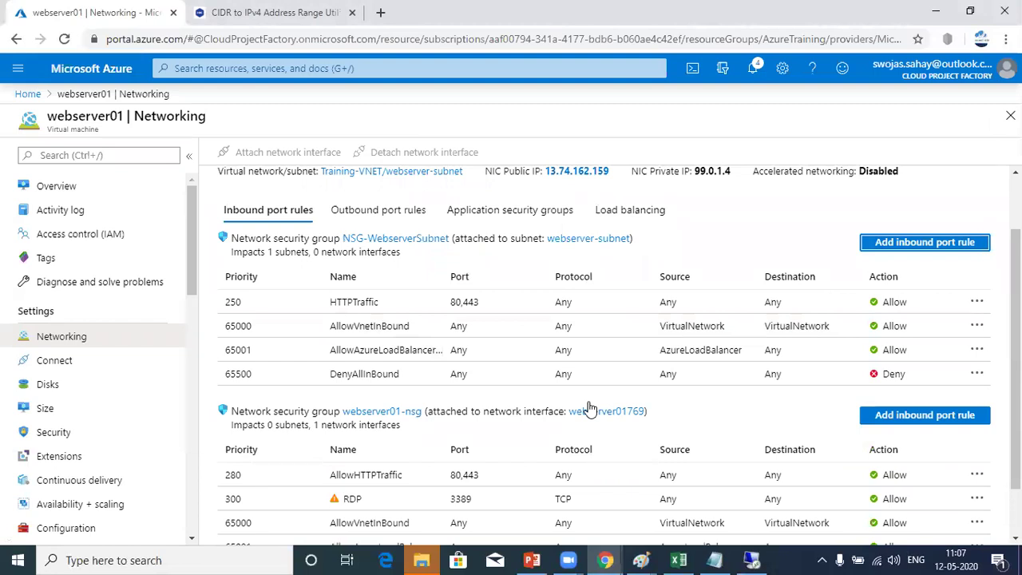